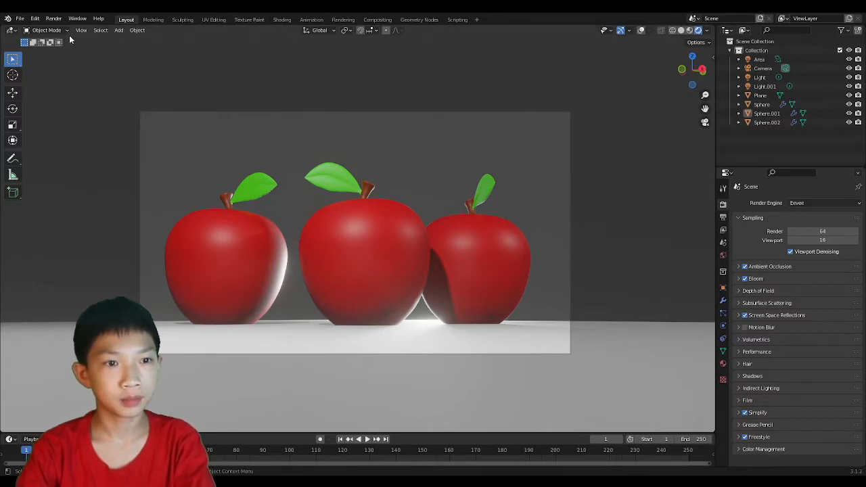
Start a new file without saving the changes to the current apple scene
click(20, 18)
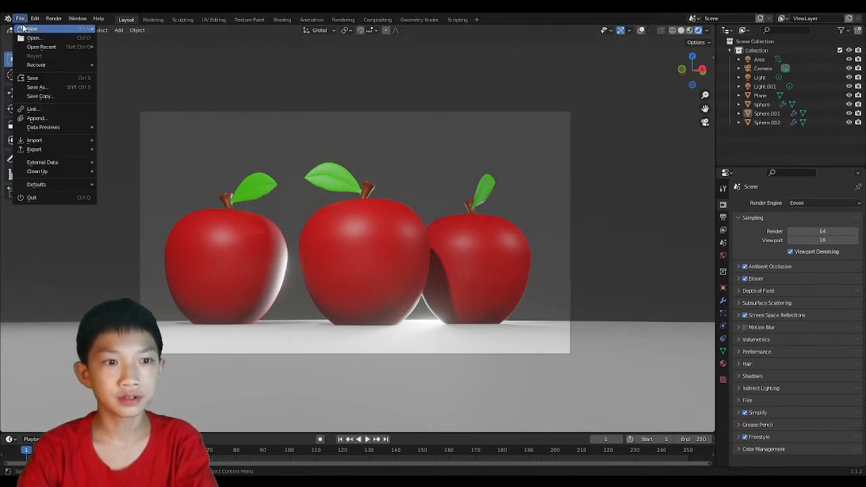
mouse_move(25, 29)
click(144, 29)
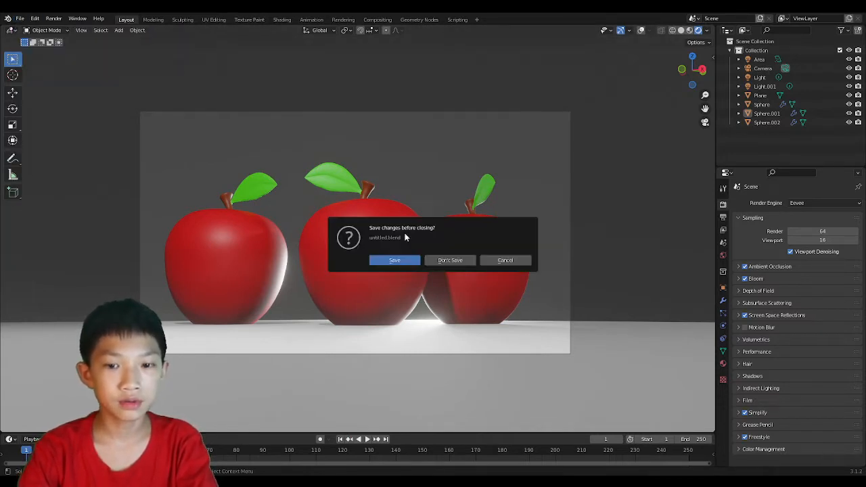
click(452, 259)
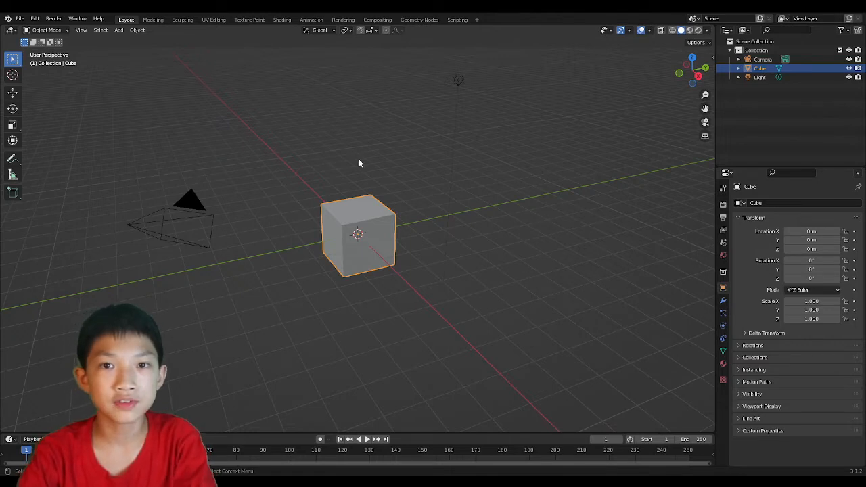
Add the apple picture as a reference image, aligned to the front orthographic view
mouse_move(332, 193)
middle_down()
mouse_move(359, 202)
mouse_move(329, 188)
middle_up()
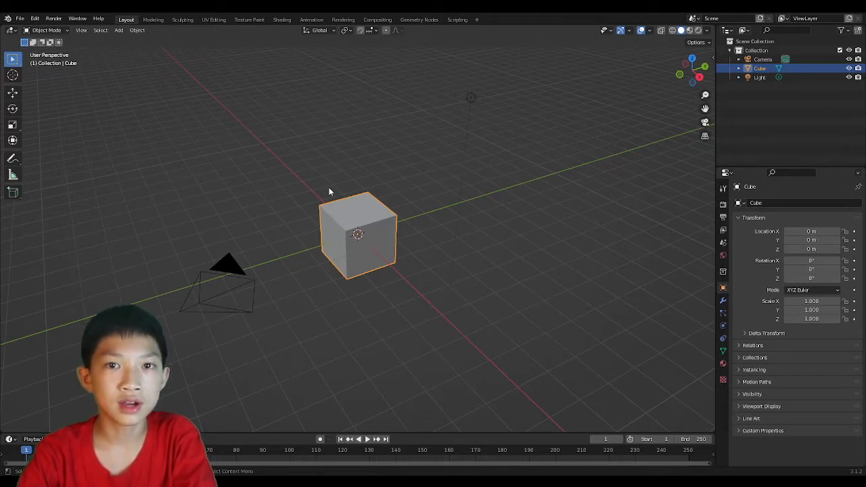
middle_drag(370, 207, 398, 207)
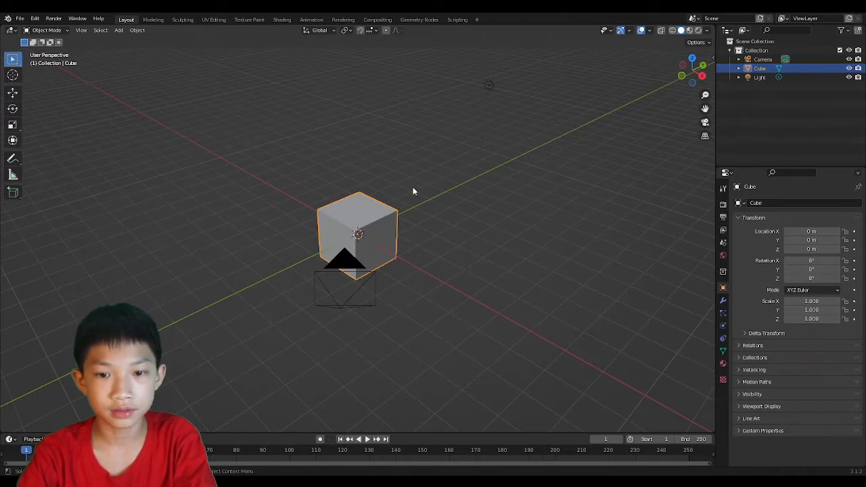
key(KP_1)
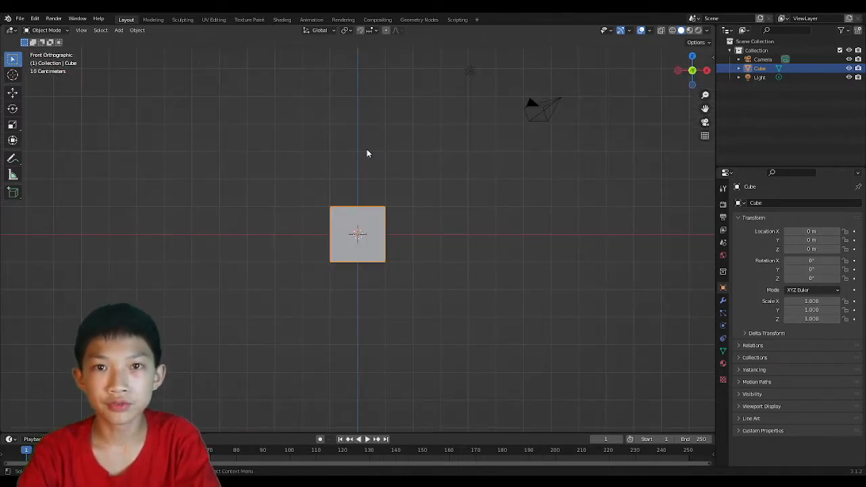
key(shift+a)
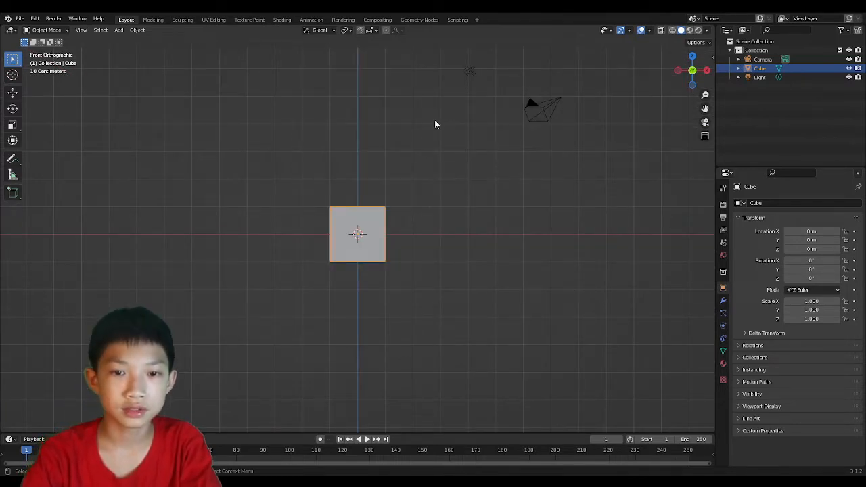
key(shift+a)
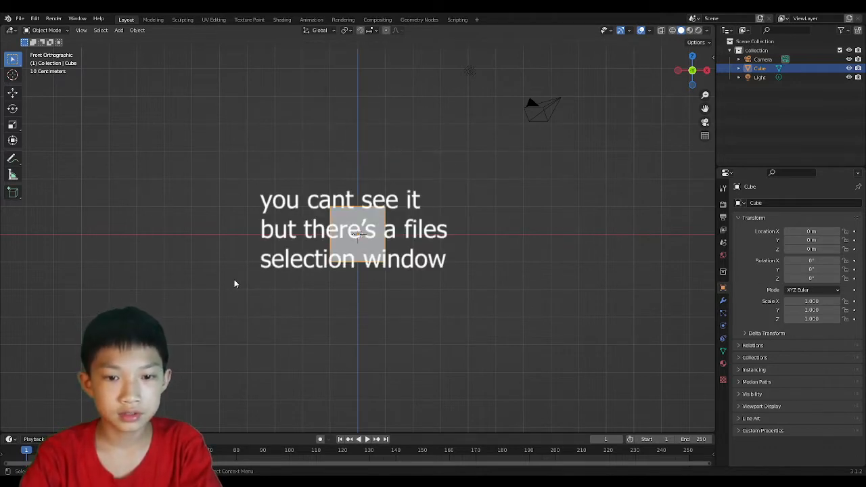
double_click(354, 242)
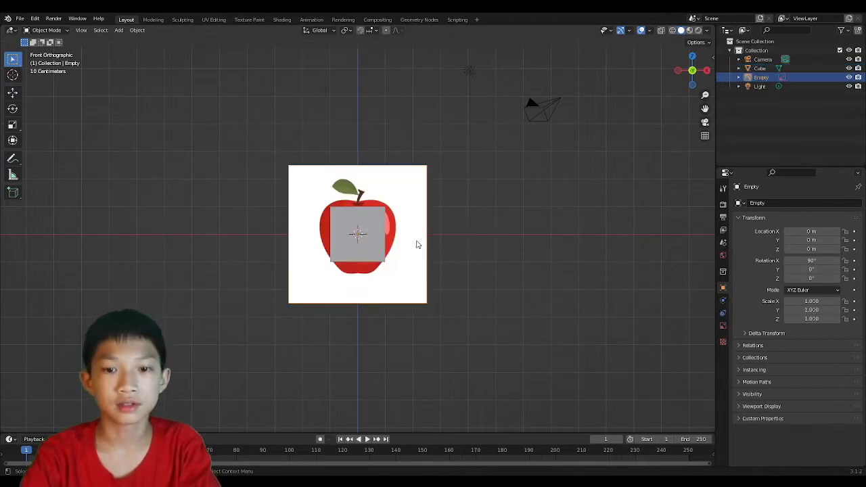
key(g)
key(z)
right_click(422, 215)
scroll(428, 233, up, 3)
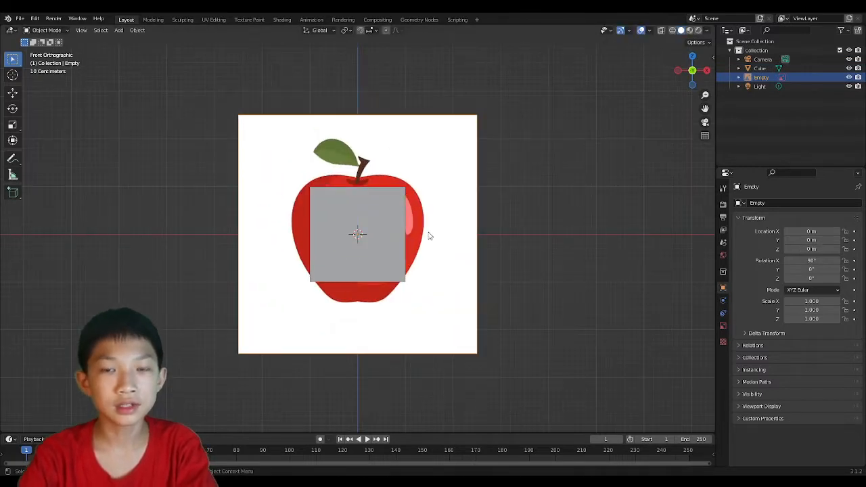
key(g)
right_click(405, 161)
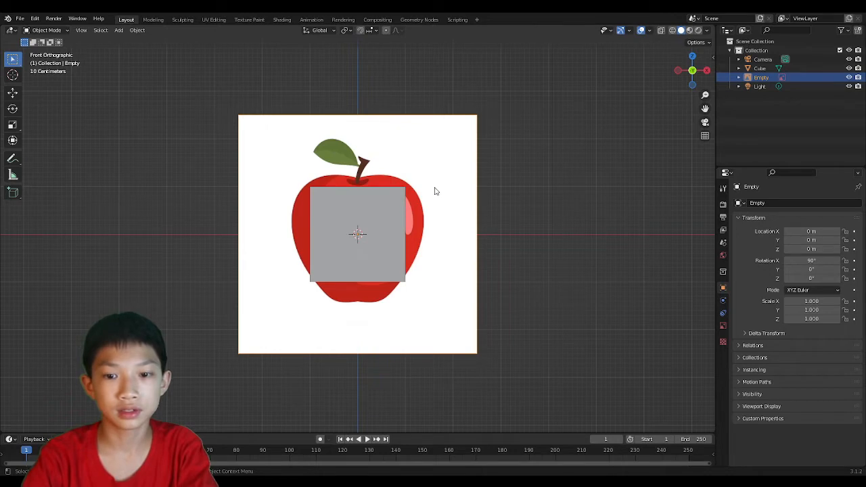
Delete the default cube and raise the apple reference image along Z to about 1.43 m, with the apple's base at the origin
click(398, 199)
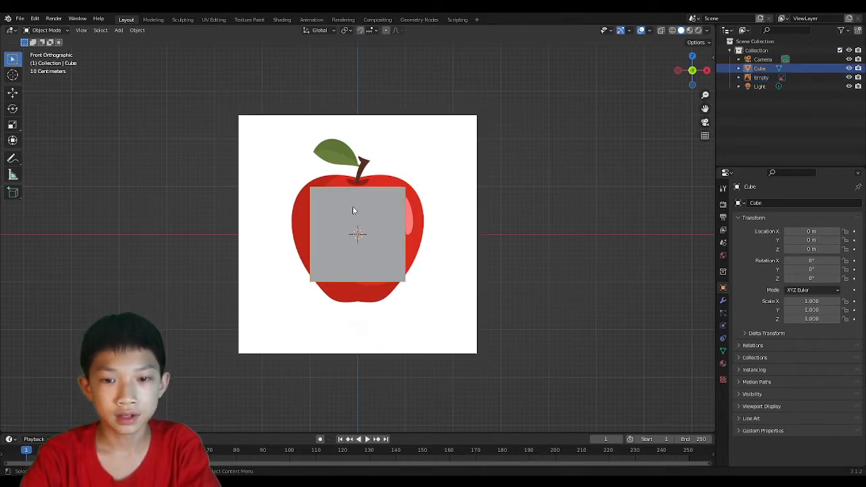
key(Delete)
click(406, 246)
key(g)
key(z)
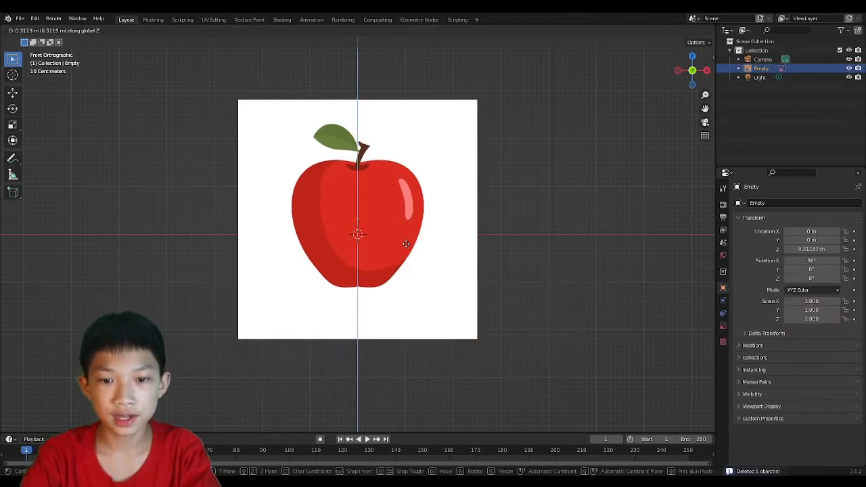
click(426, 180)
click(498, 156)
Add a UV sphere mesh at the origin
scroll(343, 230, up, 3)
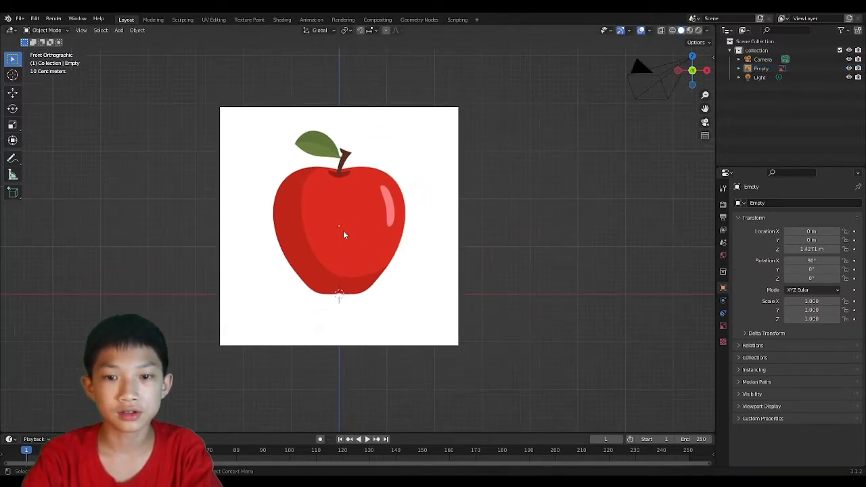
key(shift+a)
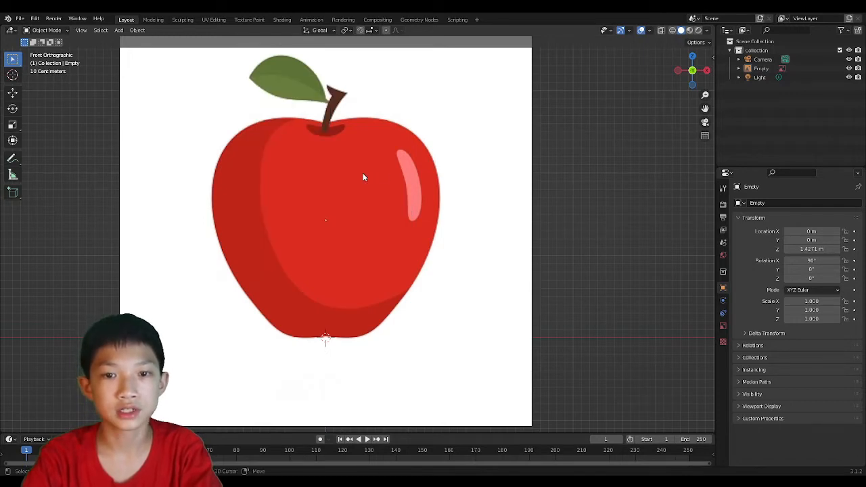
key(shift+a)
mouse_move(340, 77)
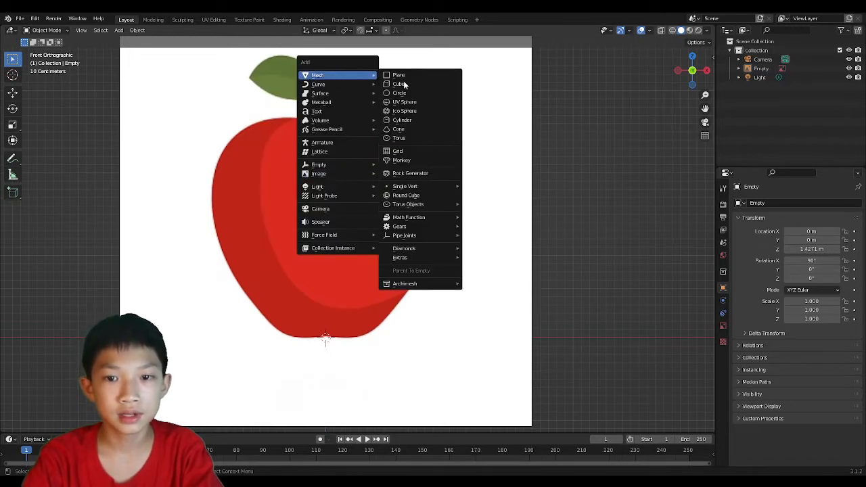
click(408, 105)
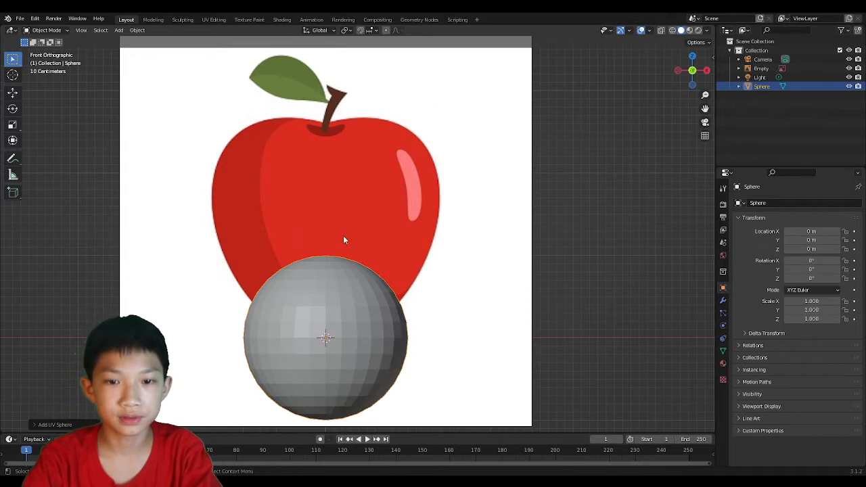
Raise the sphere along Z to about 1.35 m and scale it uniformly to about 1.31 over the reference apple
key(g)
key(z)
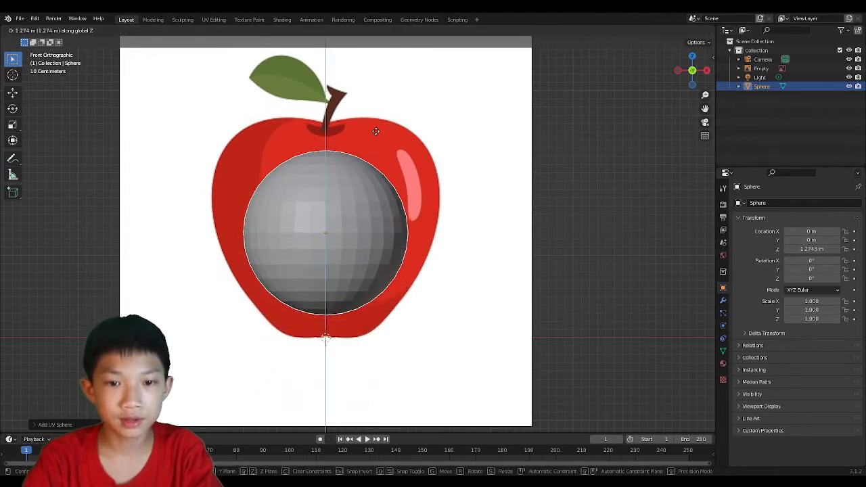
click(372, 130)
key(s)
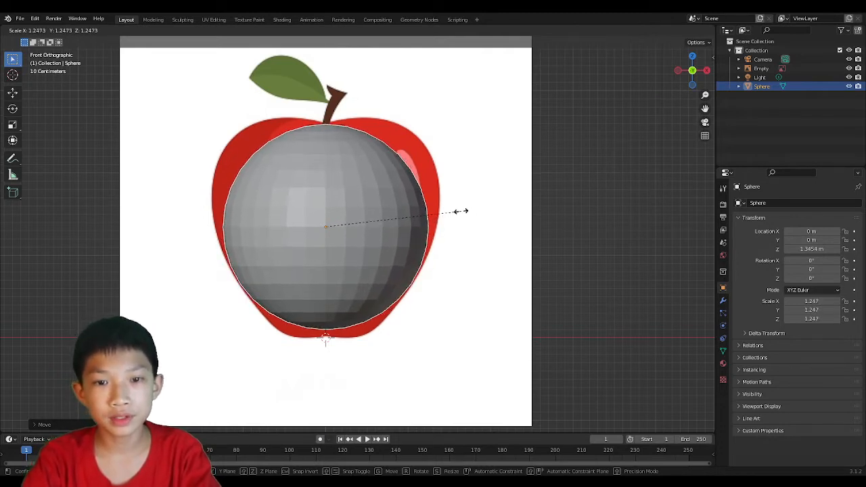
click(462, 211)
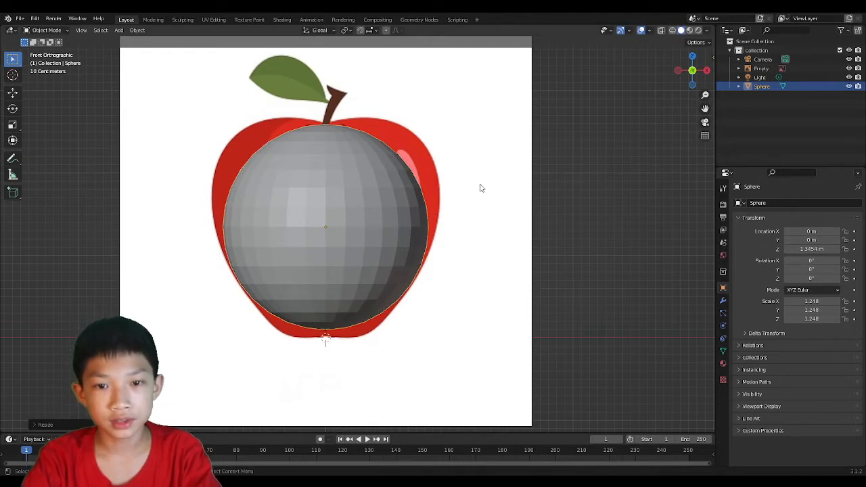
key(s)
click(383, 120)
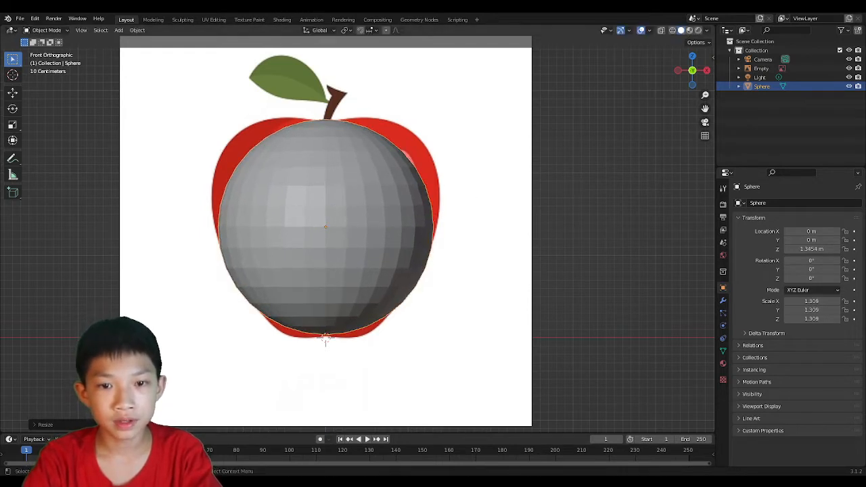
Refine the sphere's fit to the reference apple by moving it to about 1.39 m on Z and scaling it to about 1.42
key(g)
key(z)
click(384, 116)
key(s)
click(397, 119)
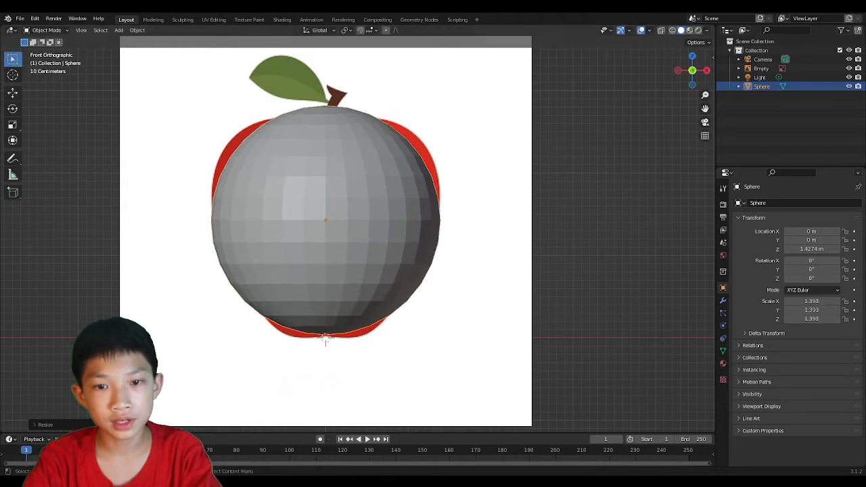
key(g)
key(z)
click(402, 121)
key(s)
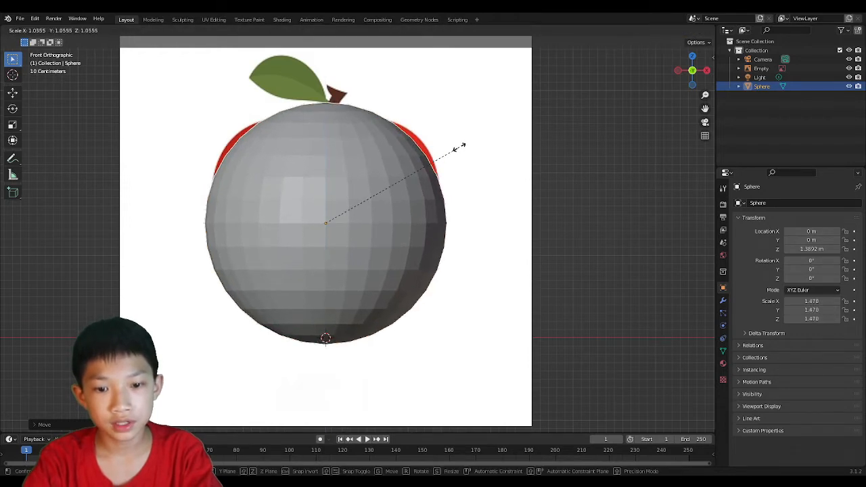
click(442, 147)
Examine the sphere against the apple reference image from several angles and distances
middle_drag(443, 147, 394, 81)
key(KP_0)
scroll(369, 147, up, 1)
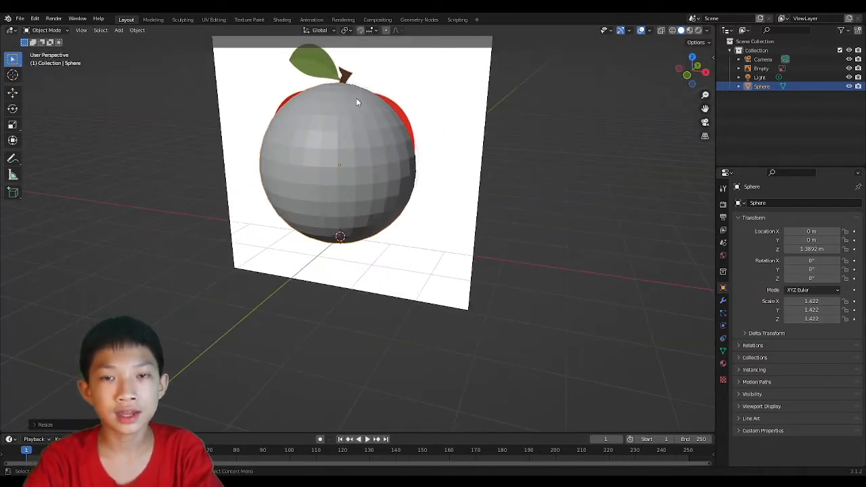
middle_drag(338, 119, 364, 115)
scroll(357, 115, up, 3)
scroll(315, 115, down, 2)
shift+middle_drag(247, 101, 276, 174)
scroll(291, 171, up, 3)
shift+middle_drag(354, 162, 369, 241)
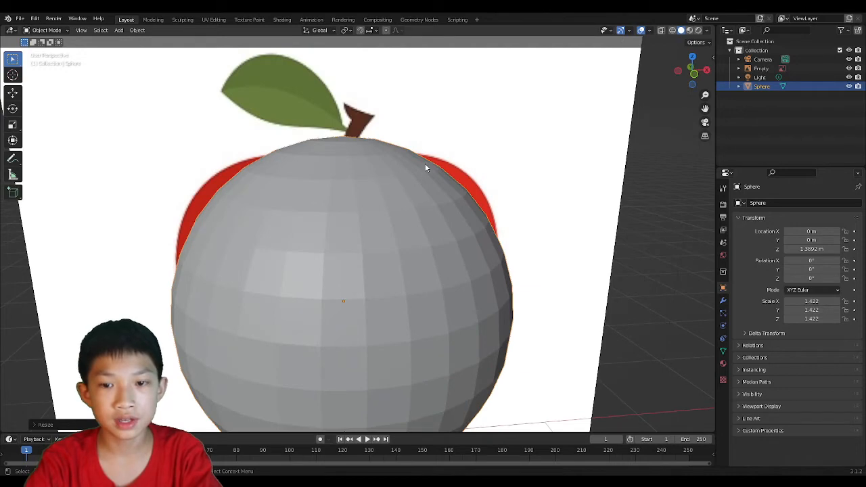
scroll(441, 190, down, 4)
mouse_move(437, 164)
middle_down()
mouse_move(436, 140)
mouse_move(447, 163)
middle_up()
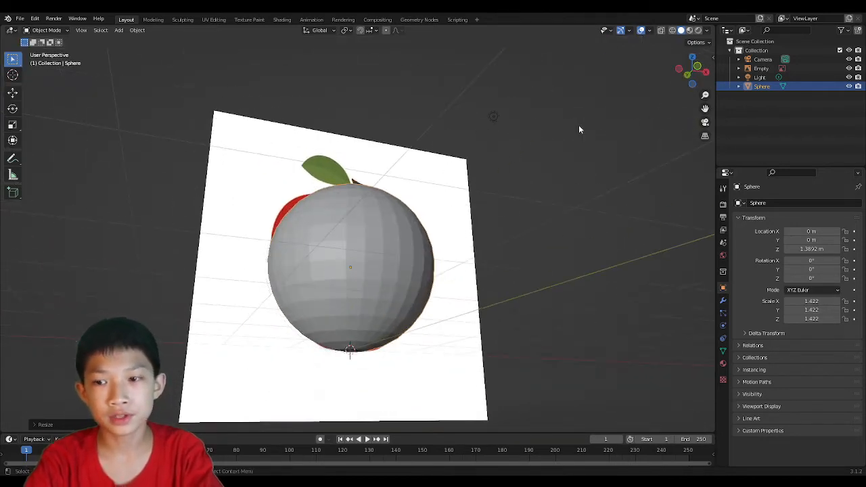
mouse_move(579, 127)
middle_down()
mouse_move(498, 159)
mouse_move(587, 122)
middle_up()
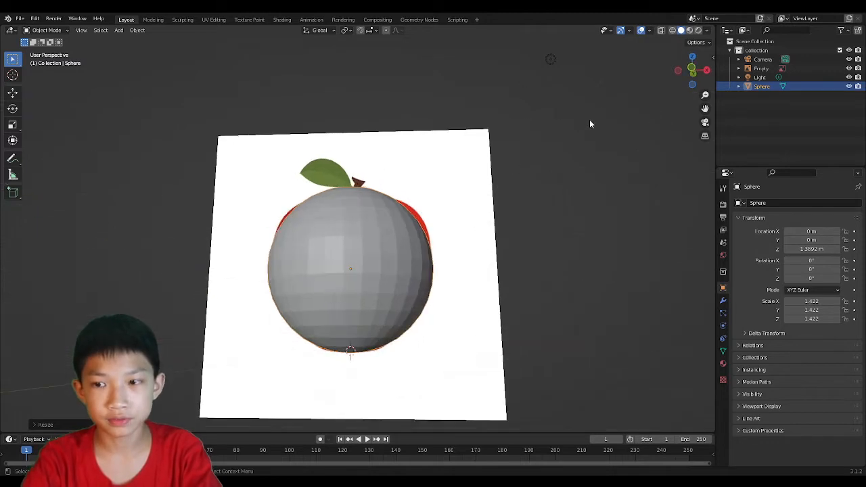
In front view, enter Edit Mode on the sphere and select the third horizontal edge loop below its top pole in edge mode
click(690, 71)
scroll(371, 169, up, 3)
key(Tab)
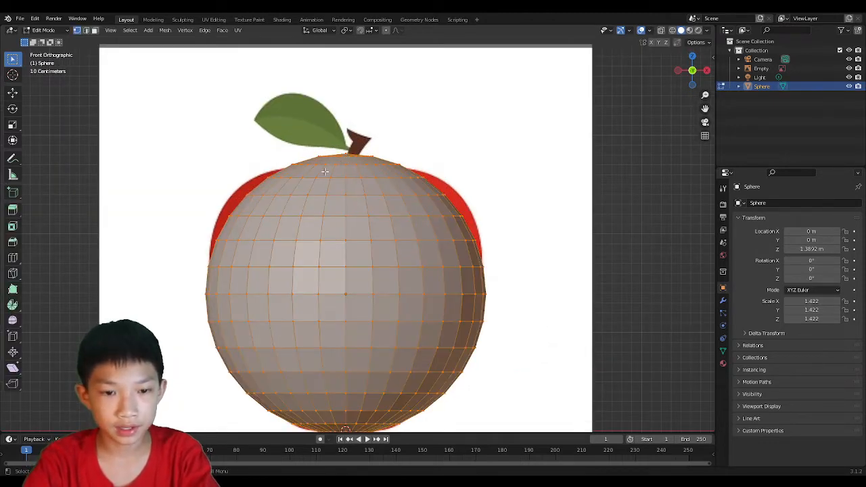
key(alt+a)
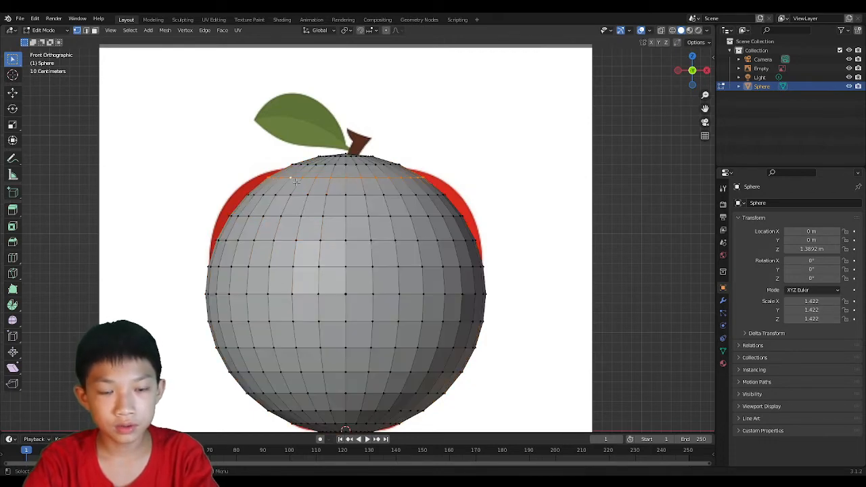
key(2)
alt+click(295, 175)
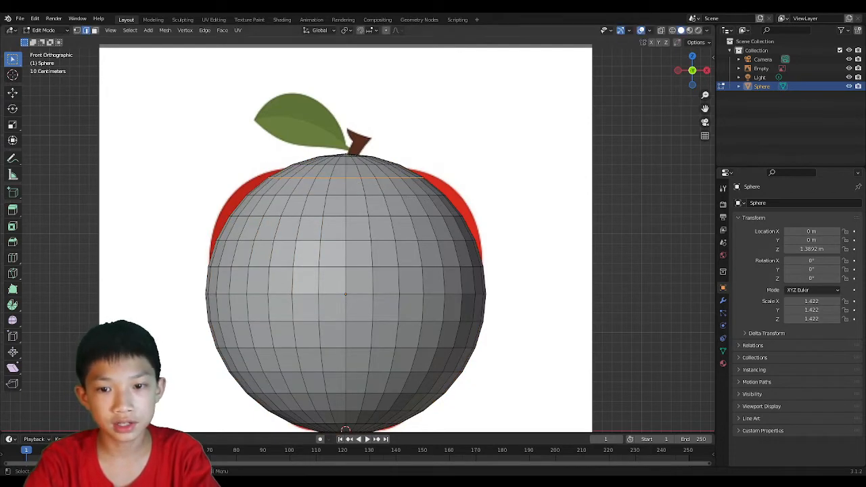
Enable proportional editing and widen the selected upper edge loop to the apple outline with a proportional size of 1.00
click(386, 31)
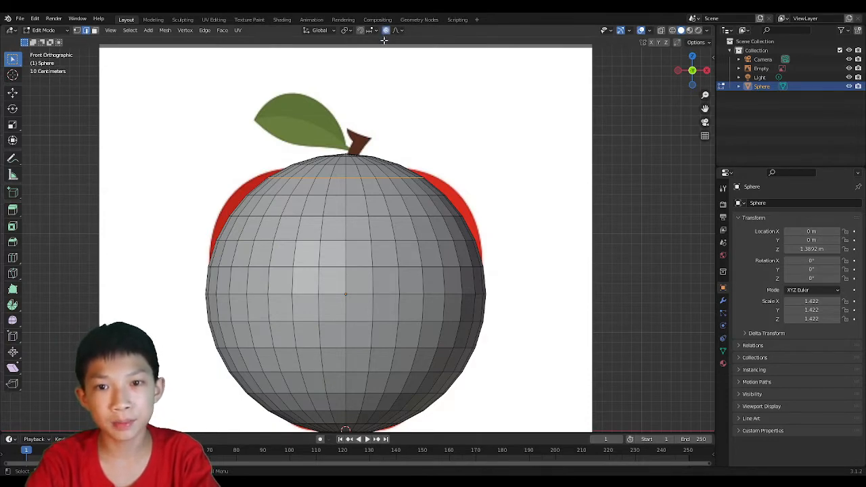
key(s)
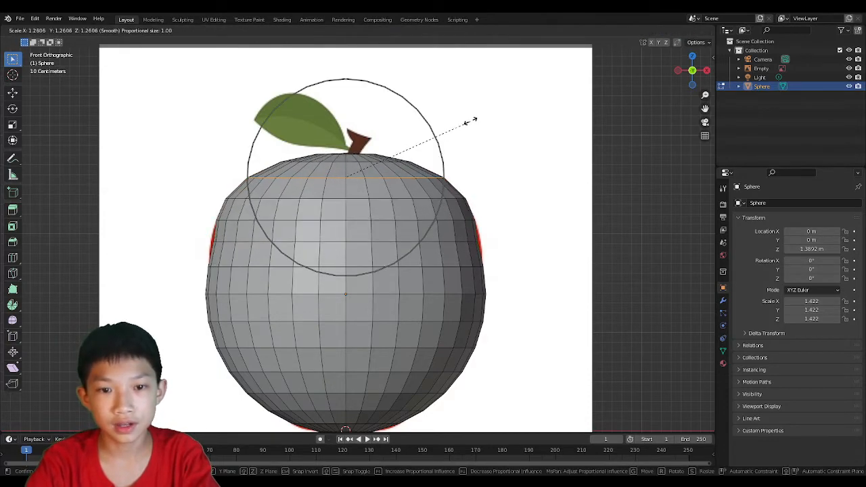
scroll(476, 119, up, 3)
scroll(493, 124, down, 8)
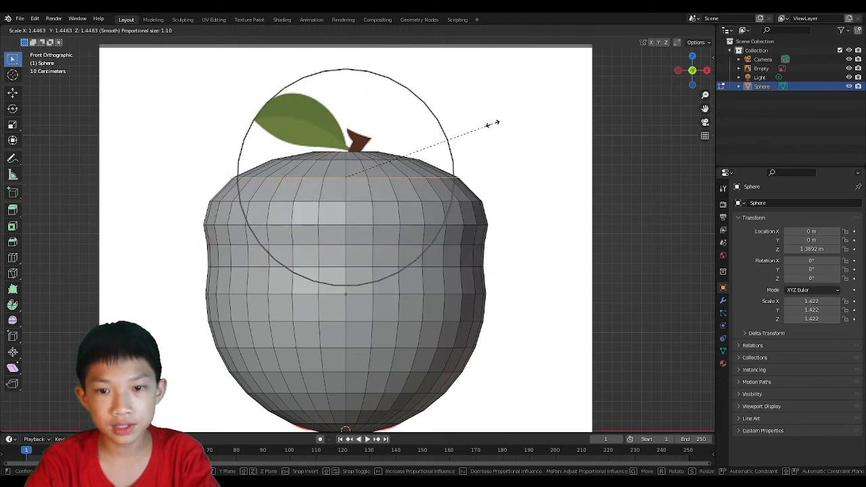
scroll(495, 130, up, 9)
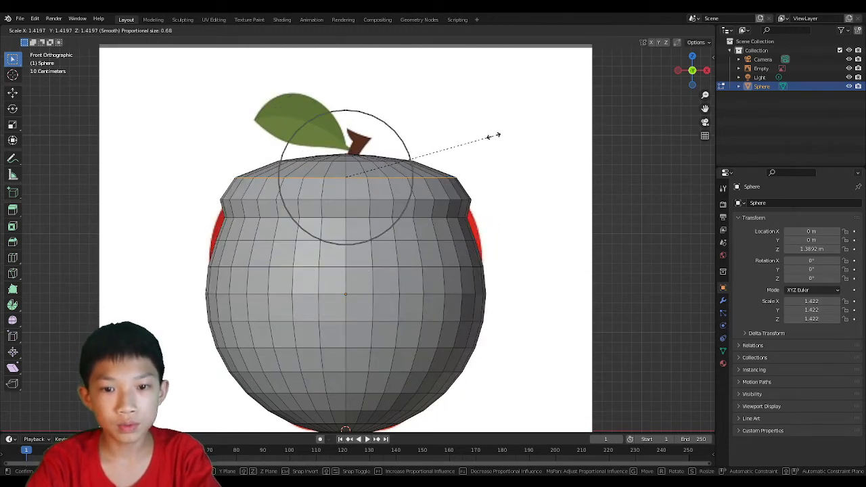
scroll(494, 134, down, 8)
scroll(494, 134, up, 4)
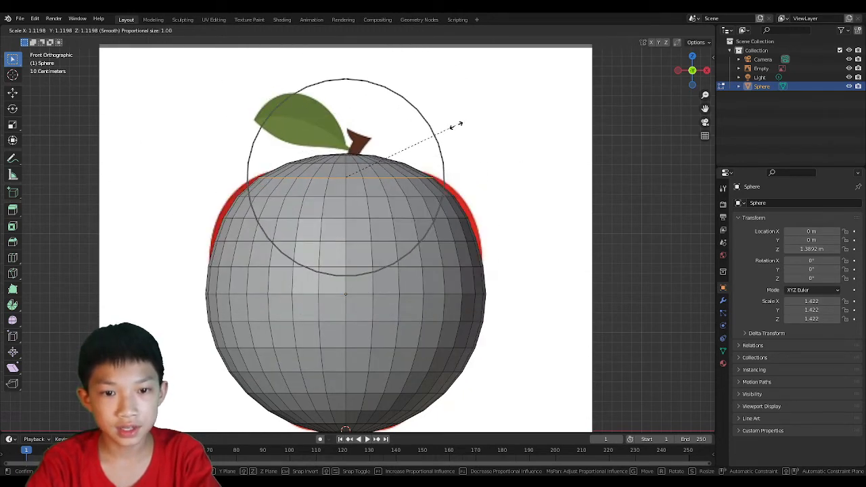
click(465, 126)
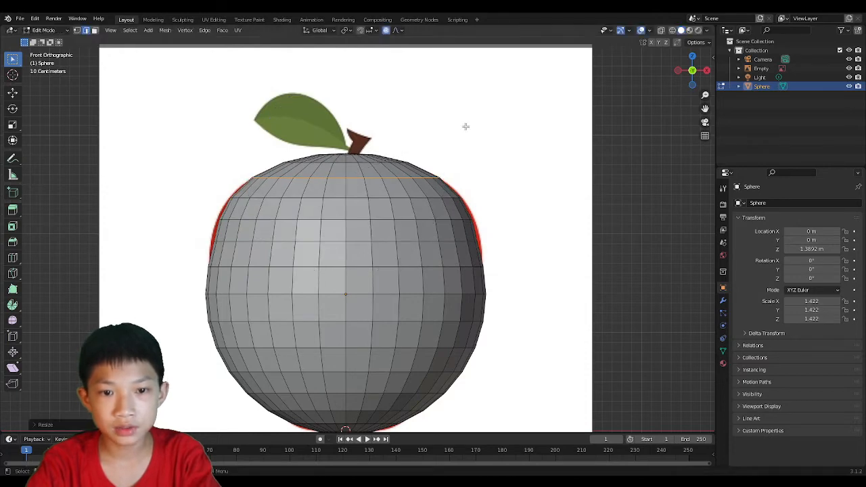
Scale the third edge loop above the equator by about 1.03, and narrow the first loop below the equator to the outline
alt+click(333, 217)
key(s)
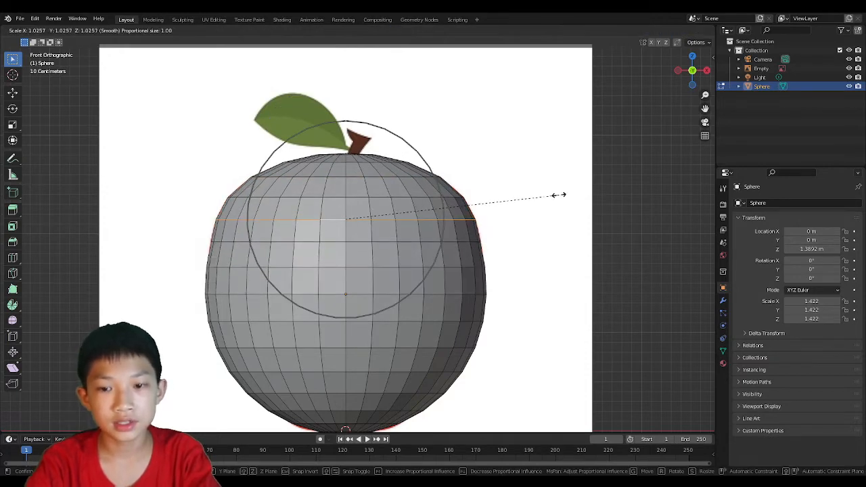
click(558, 194)
alt+click(429, 322)
key(s)
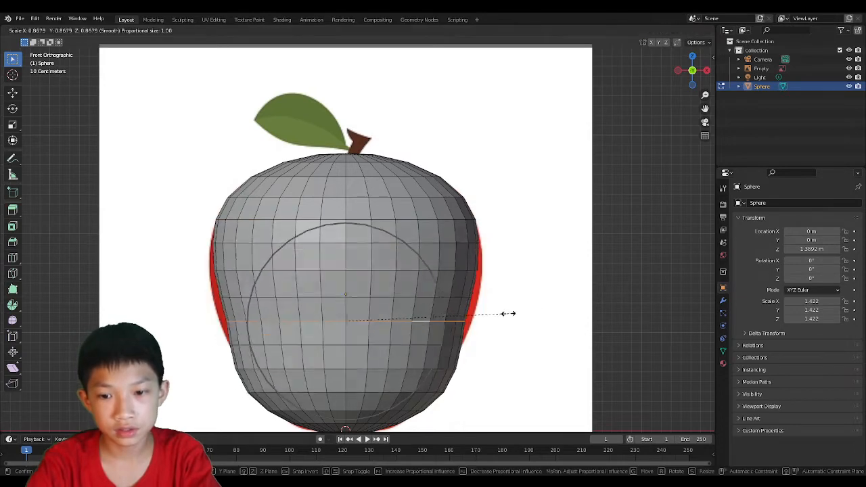
click(490, 315)
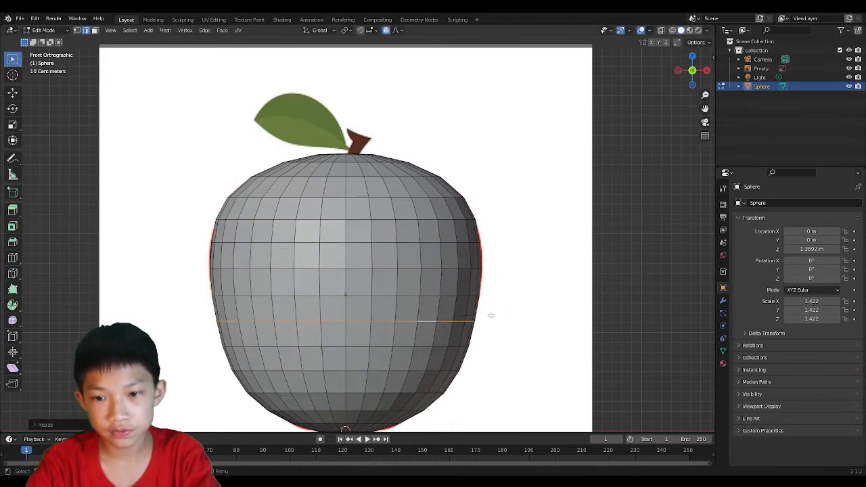
Scale the third edge loop below the equator to about 0.91, and narrow the fifth loop below it to the apple outline
alt+click(378, 371)
key(s)
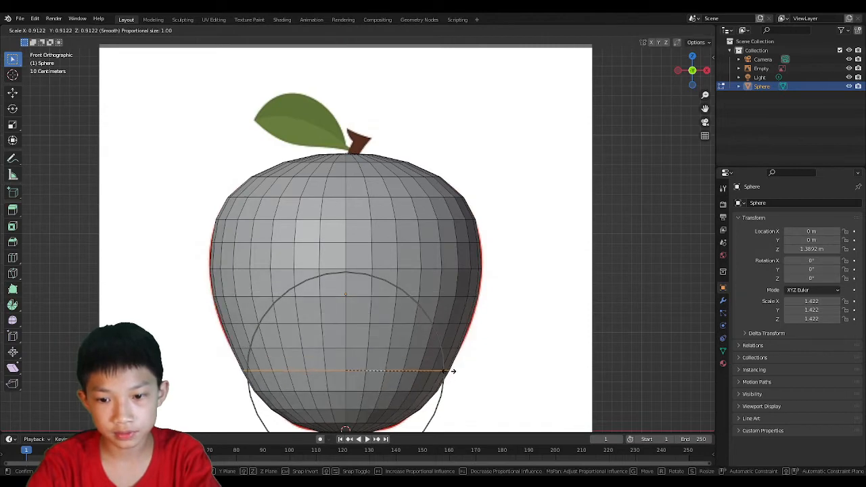
click(452, 370)
scroll(384, 282, up, 4)
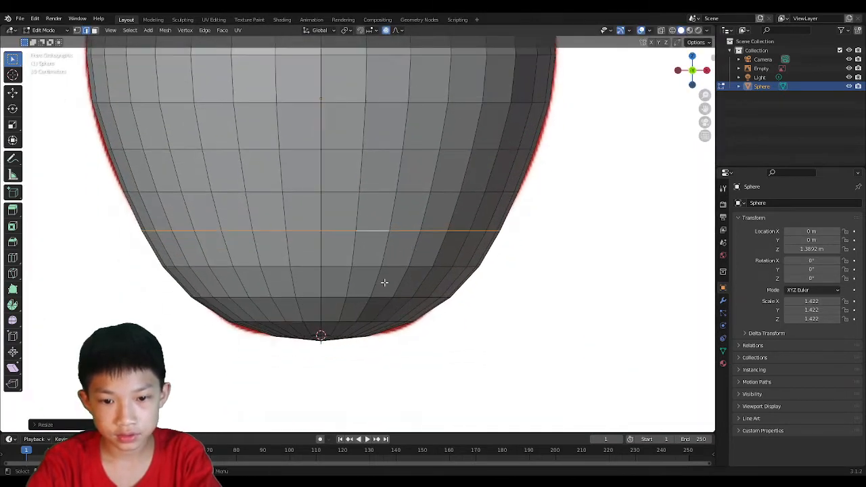
alt+click(404, 297)
key(s)
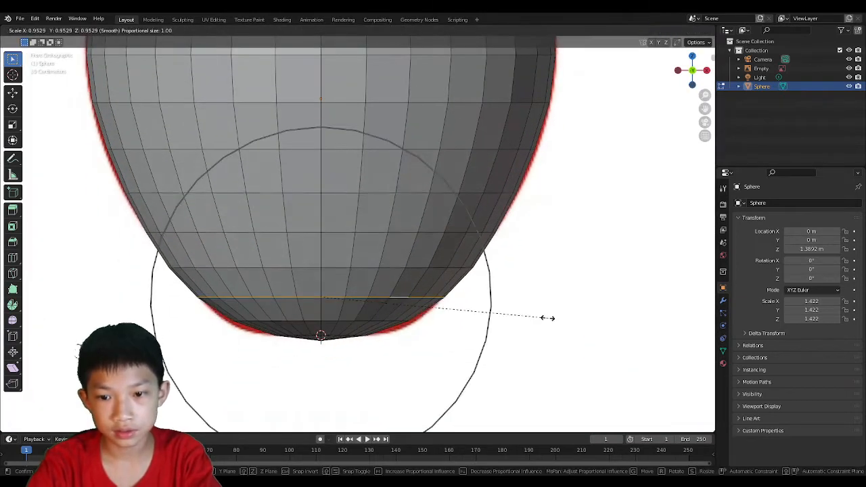
click(538, 298)
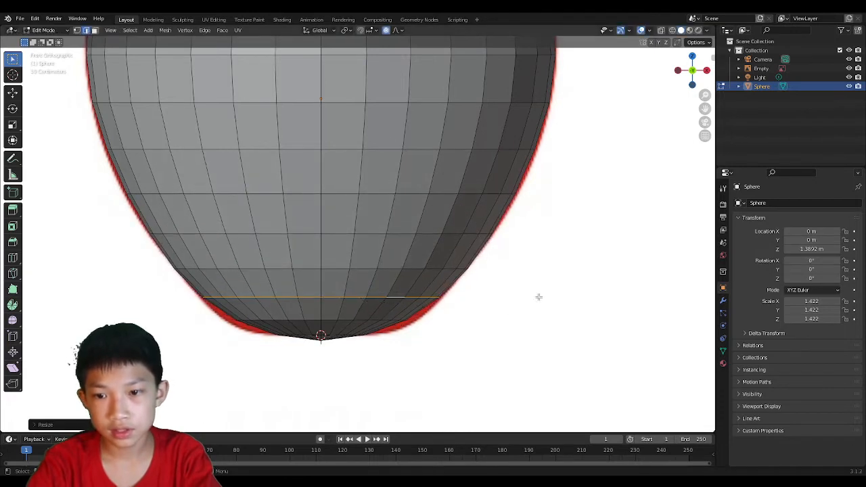
Try widening the first edge loop below the equator by about 1.01, and undo the last scaling
alt+click(457, 148)
key(s)
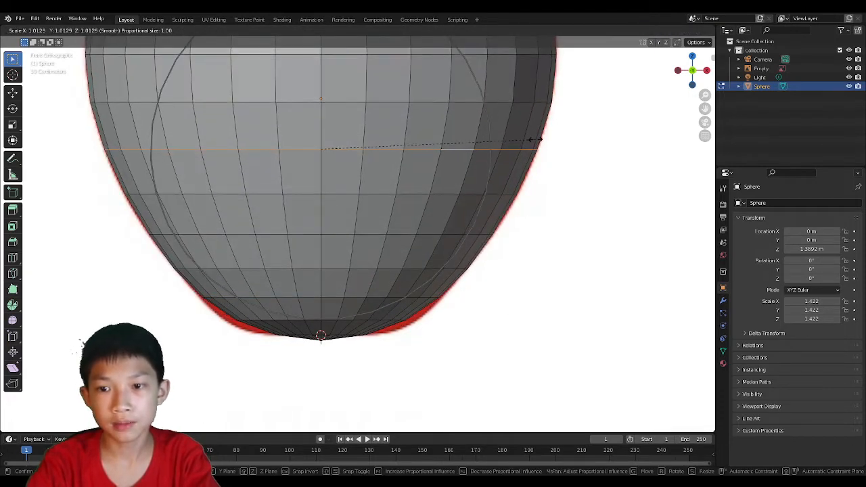
click(536, 139)
shift+middle_drag(483, 278, 456, 173)
scroll(454, 163, up, 2)
shift+middle_drag(392, 176, 486, 175)
scroll(490, 175, up, 3)
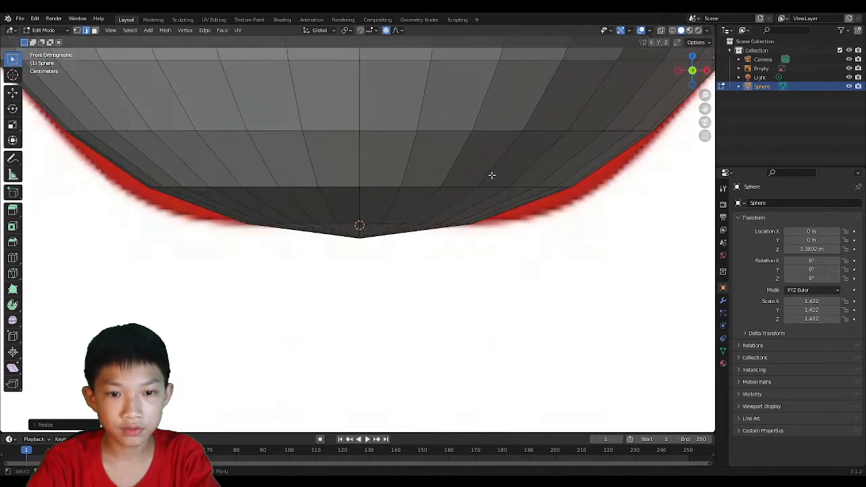
key(ctrl+z)
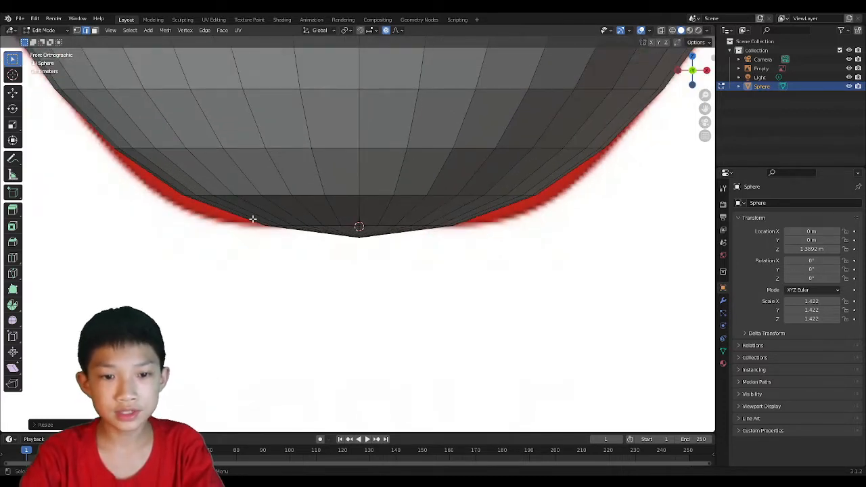
Raise the bottom pole vertex about 0.07 m along Z without proportional editing to flatten the apple's base
key(1)
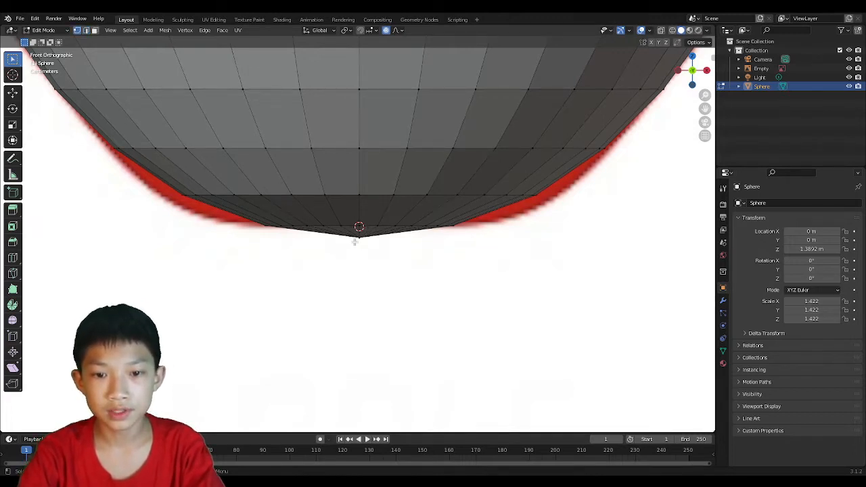
click(340, 233)
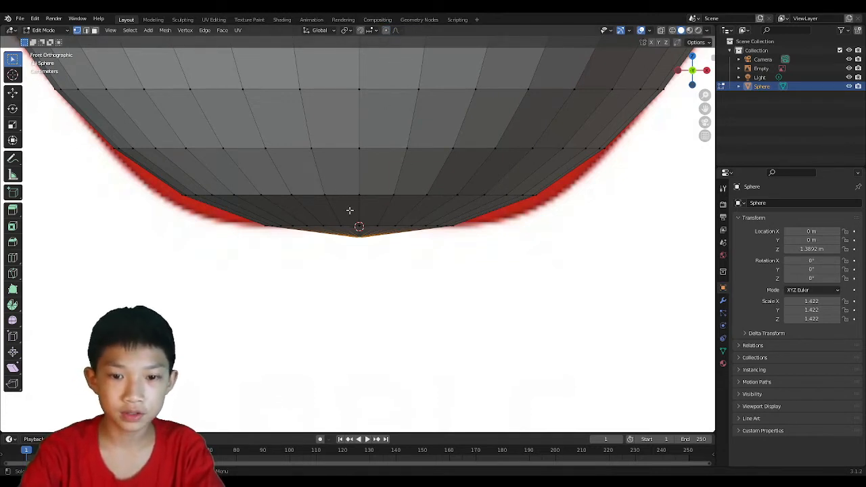
key(g)
key(z)
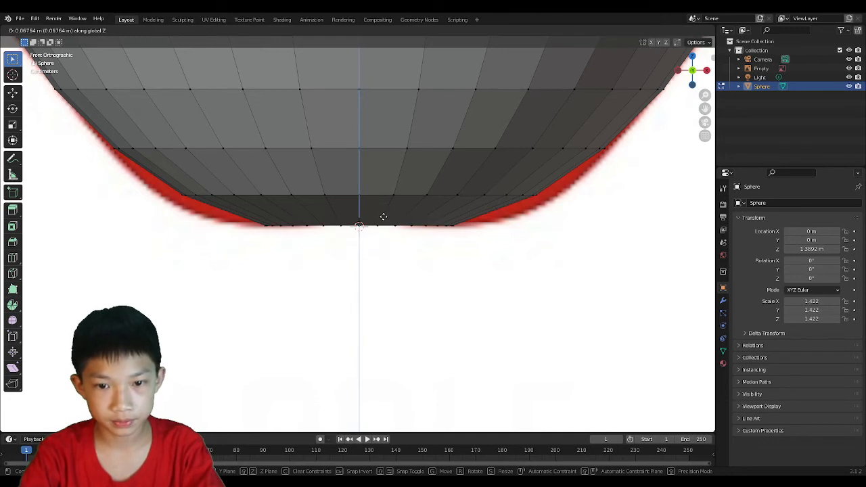
click(385, 203)
Widen the bottom edge loop, and scale the loop above it to the outline using proportional editing at size 0.47
key(2)
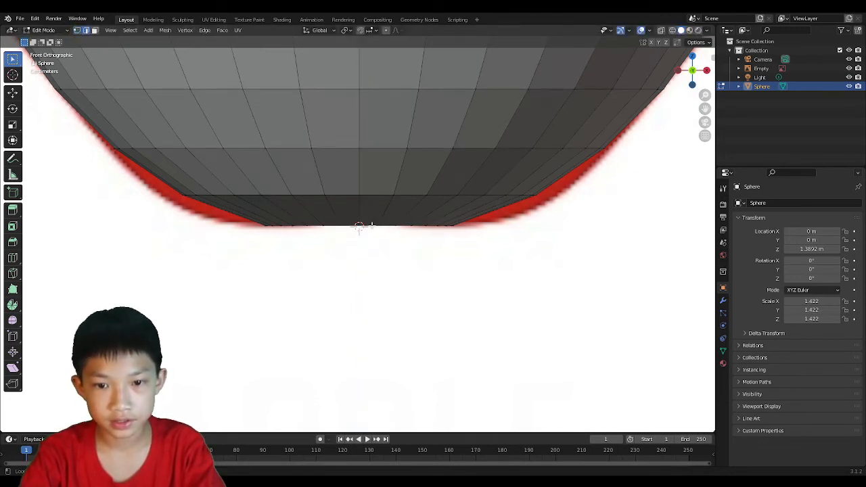
alt+click(368, 225)
key(s)
click(533, 252)
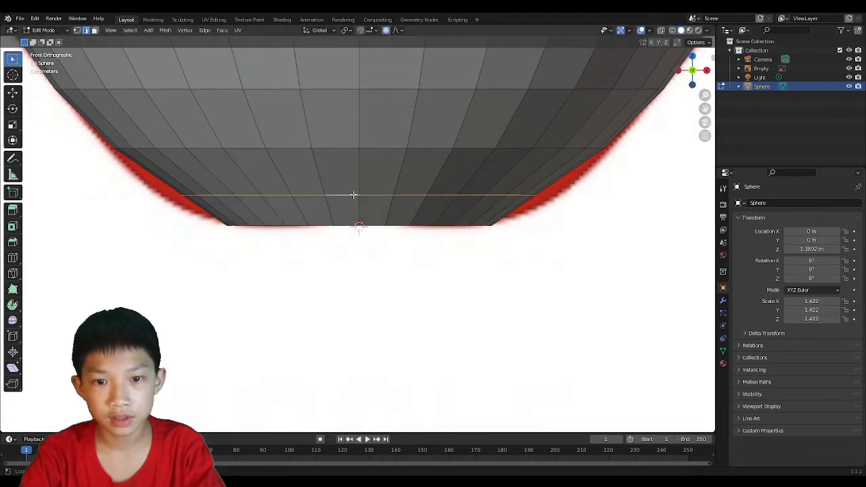
key(s)
scroll(529, 244, up, 8)
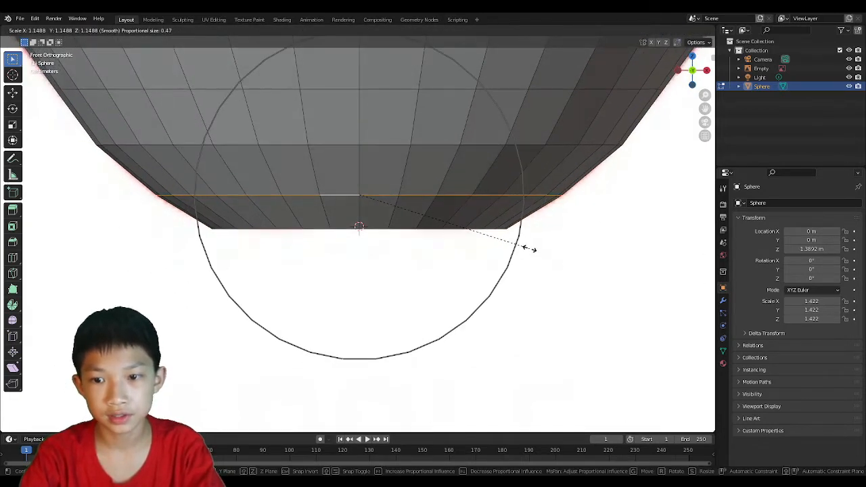
click(527, 242)
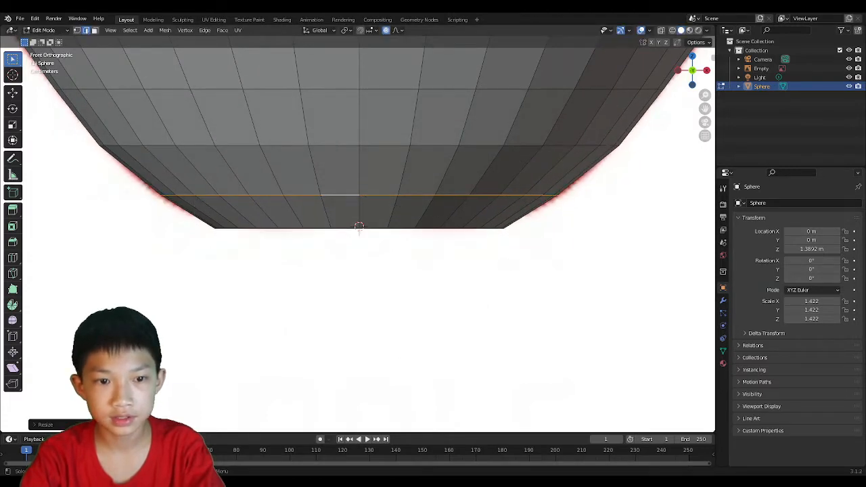
Sink the top pole vertex about 0.23 m along Z with a proportional size of 0.4665 to form the stem dimple
middle_drag(527, 242, 542, 214)
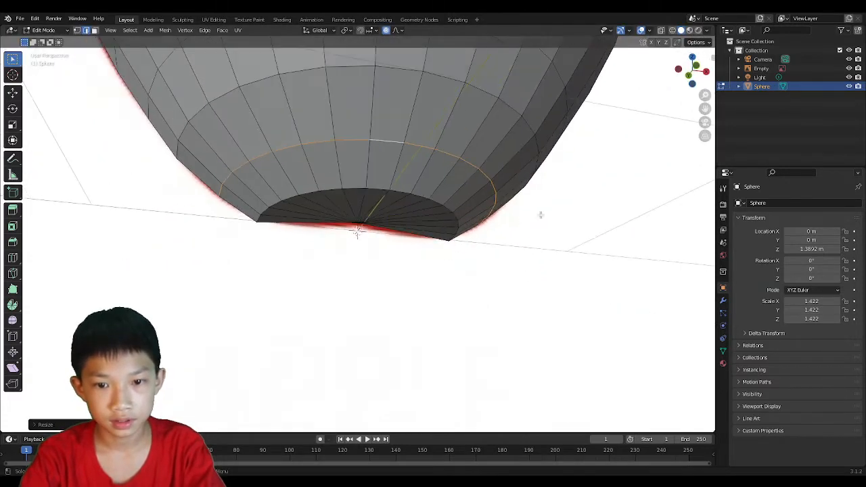
click(697, 65)
scroll(542, 129, down, 3)
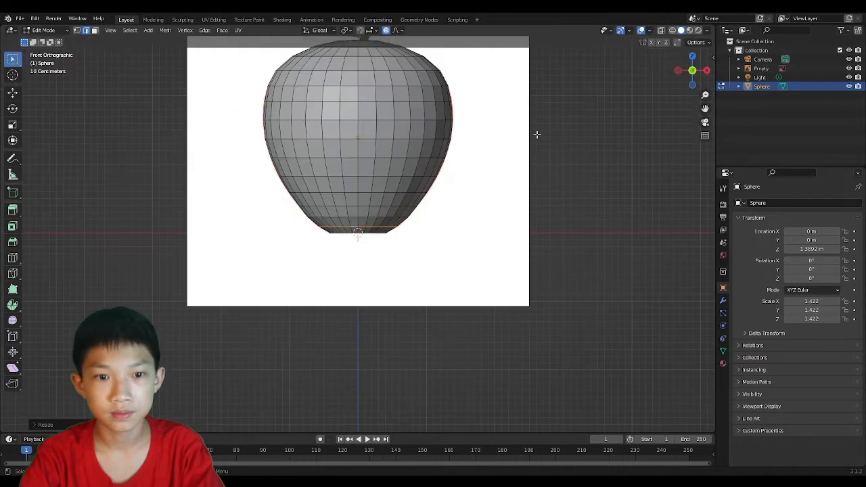
scroll(504, 223, up, 5)
middle_drag(480, 266, 352, 233)
key(g)
key(z)
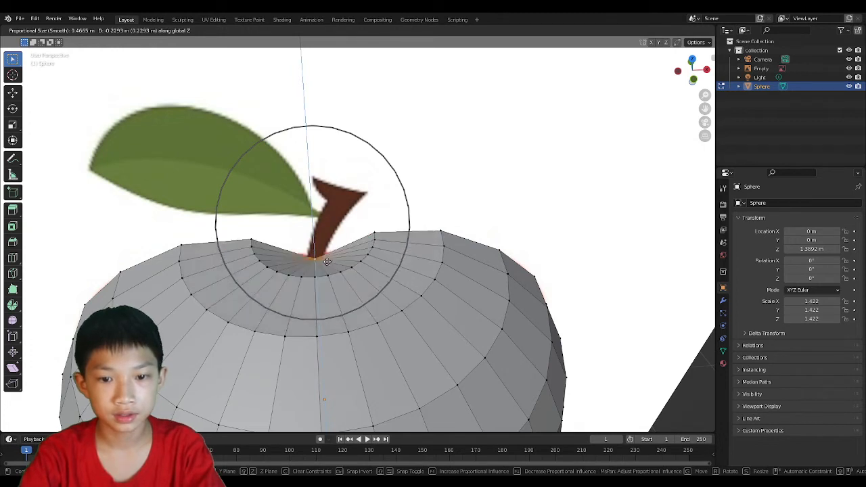
click(329, 252)
Lower the second vertex loop around the stem dimple to the outline, and lower the innermost loop about 0.06 m along Z
middle_drag(399, 268, 410, 186)
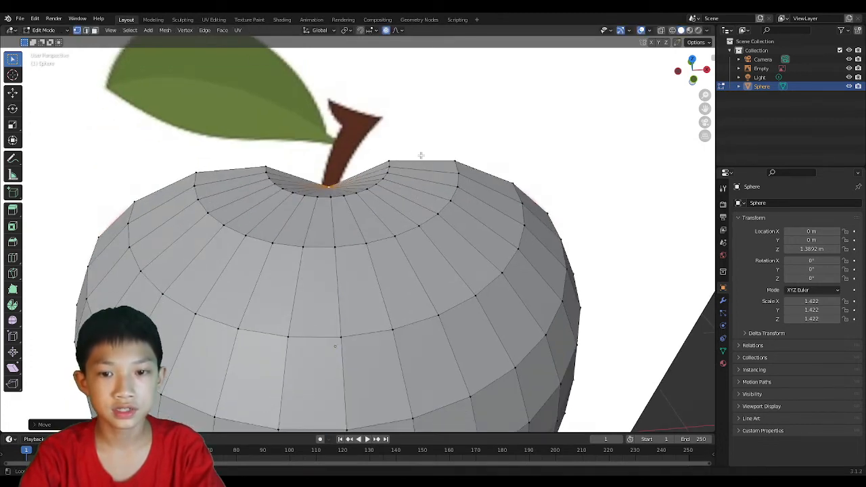
key(g)
key(z)
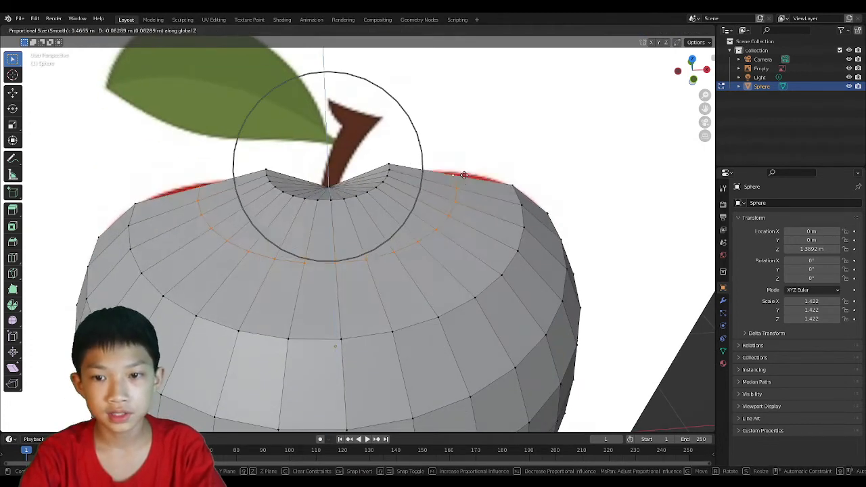
click(468, 176)
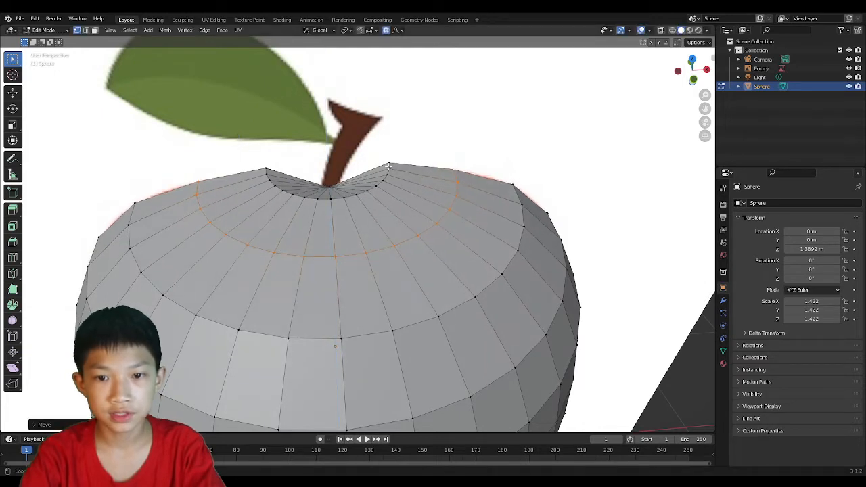
key(g)
key(z)
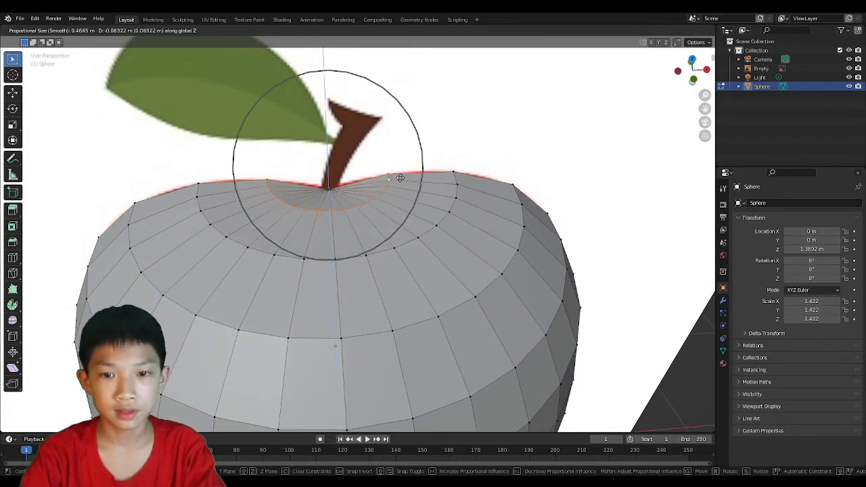
click(400, 178)
Add a loop cut around the stem dimple and slide it close against the innermost edge loop
shift+middle_drag(505, 203, 447, 184)
scroll(400, 161, down, 1)
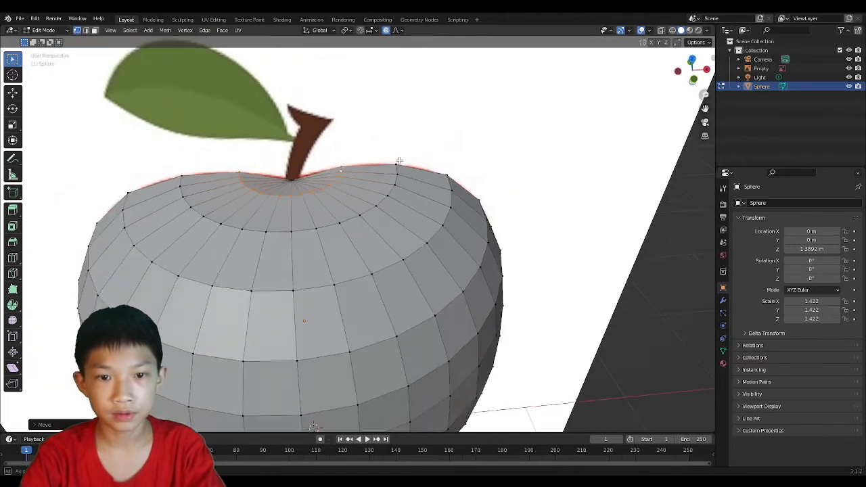
mouse_move(399, 161)
middle_down()
mouse_move(458, 149)
mouse_move(414, 158)
middle_up()
scroll(410, 155, up, 2)
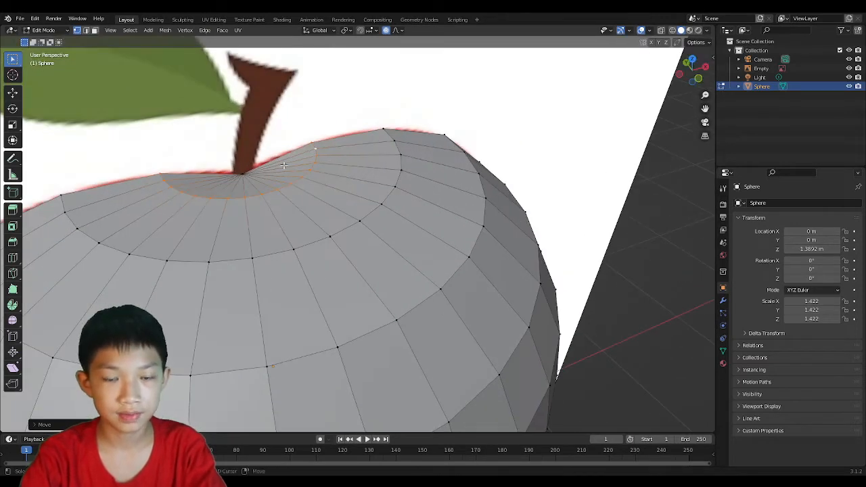
scroll(284, 164, down, 2)
scroll(346, 198, up, 3)
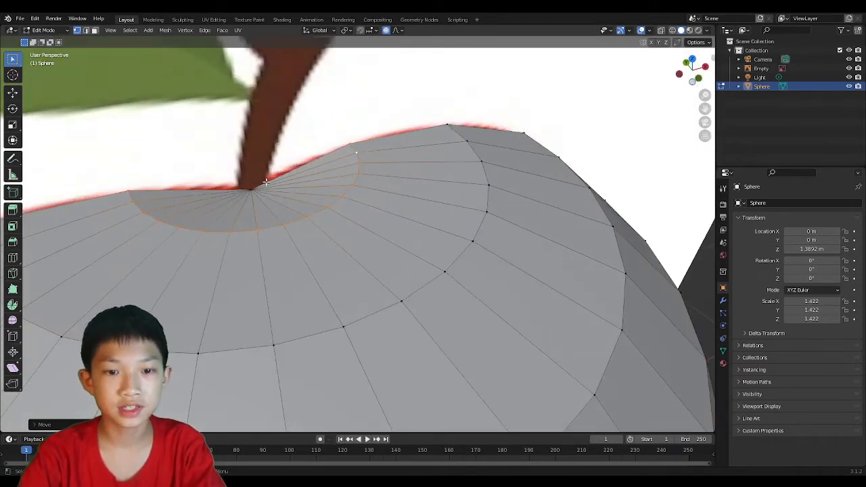
middle_drag(266, 181, 298, 166)
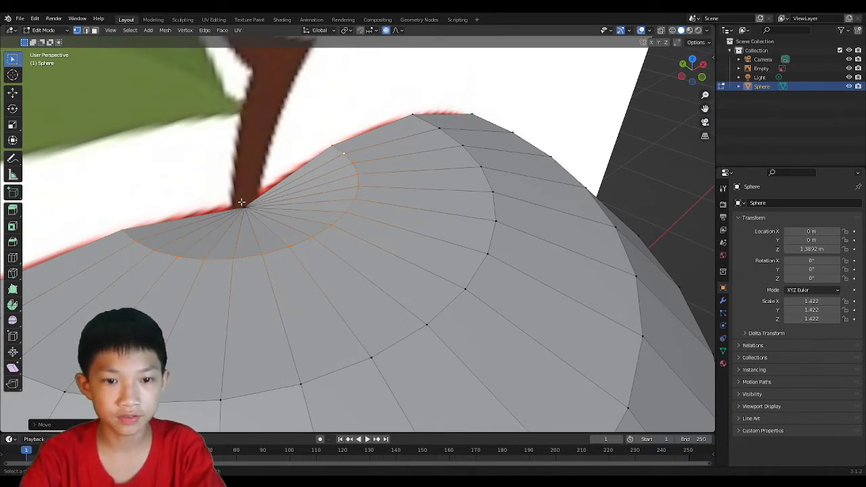
key(g)
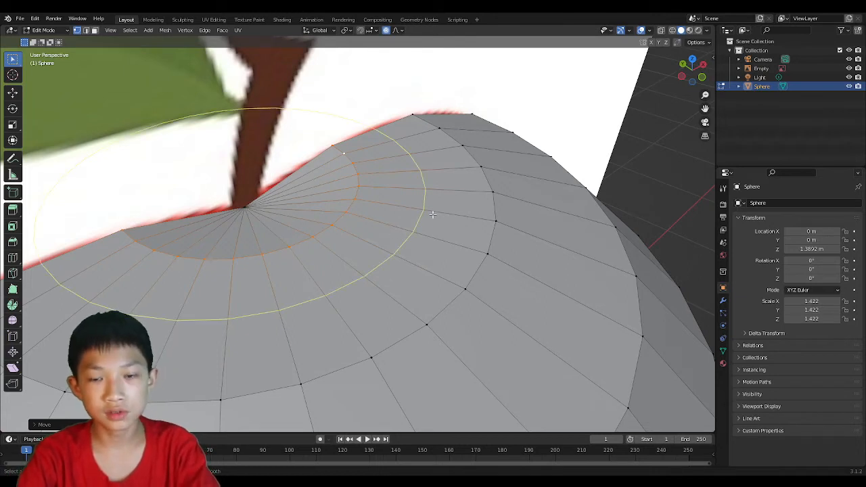
key(g)
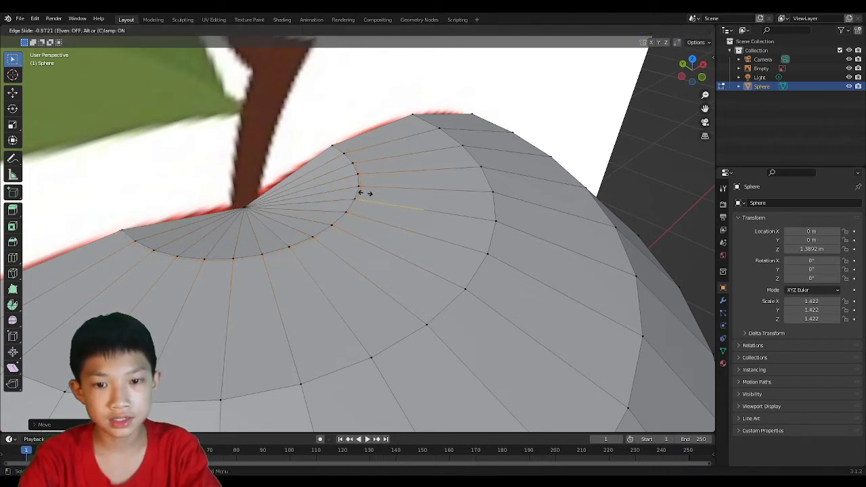
click(365, 194)
scroll(314, 212, up, 4)
shift+middle_drag(314, 212, 438, 181)
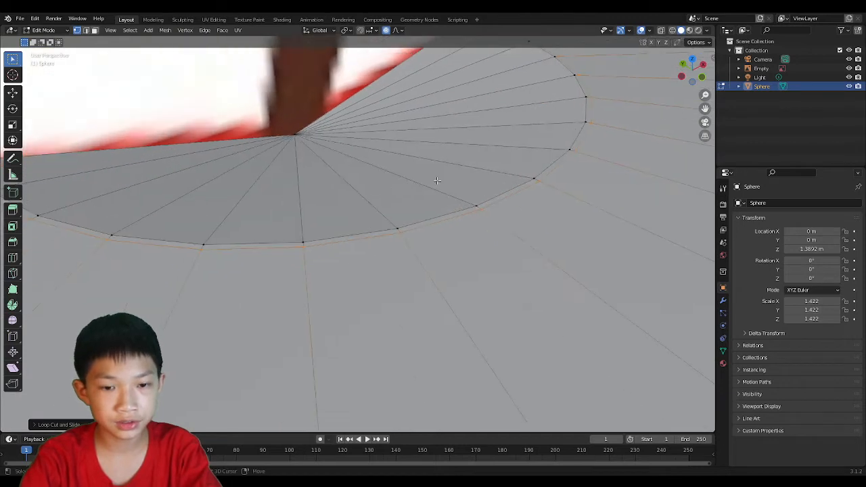
scroll(260, 207, up, 4)
scroll(252, 237, down, 6)
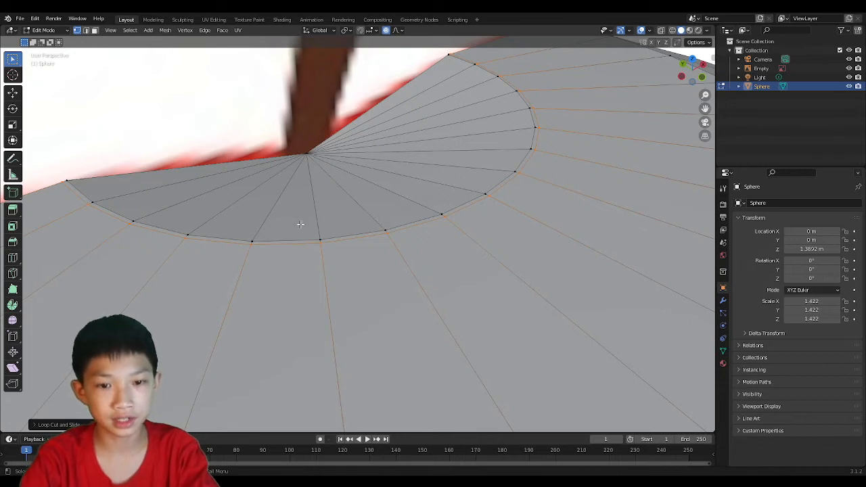
Without proportional editing, shrink the innermost loop to about the stem's width and lower it along Z onto the dimple's slope
alt+click(281, 240)
key(s)
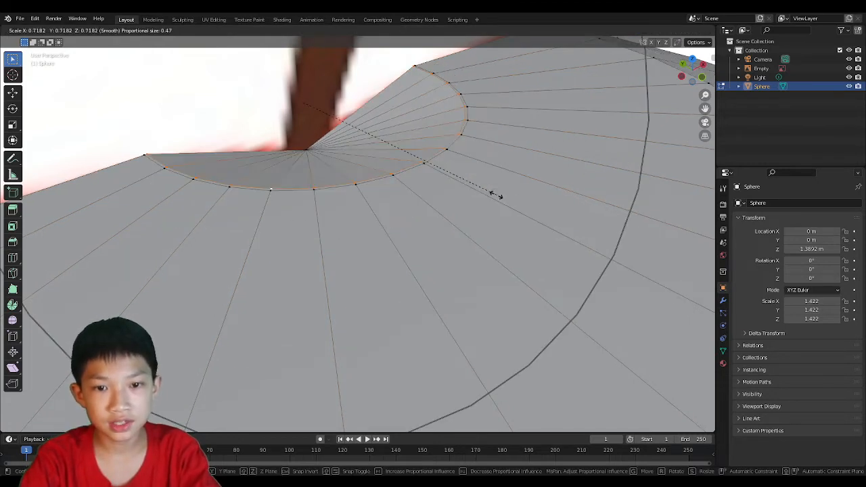
right_click(435, 155)
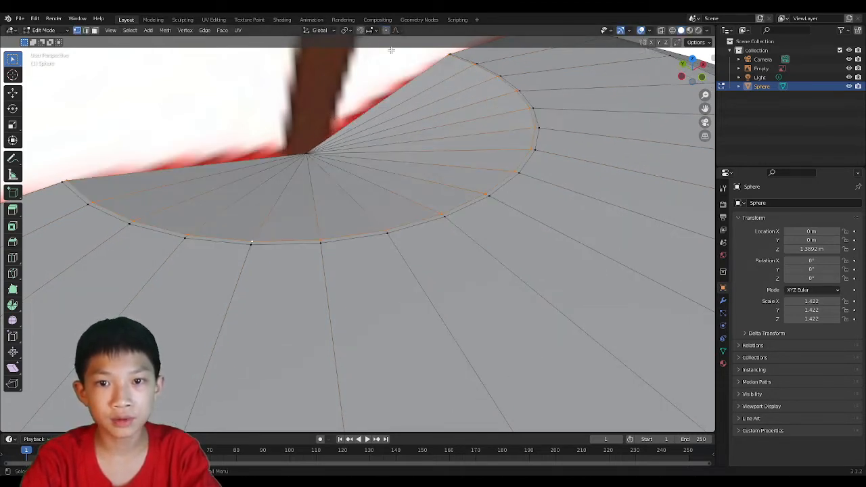
key(s)
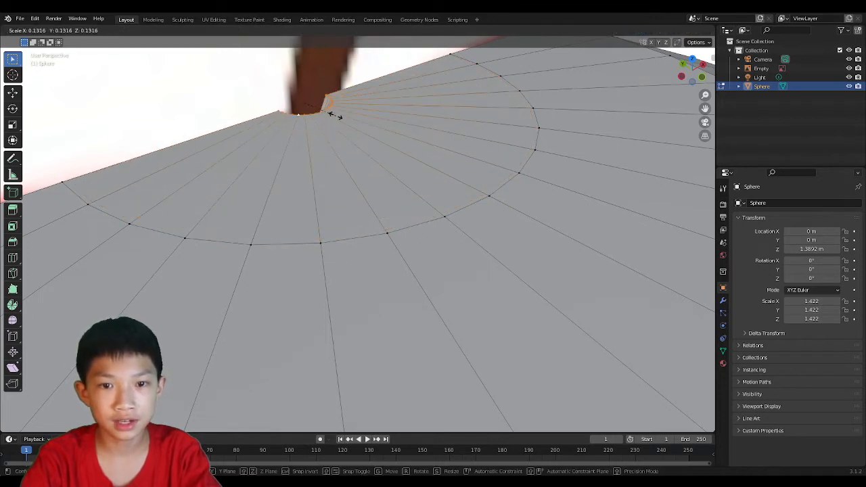
click(315, 110)
key(g)
key(z)
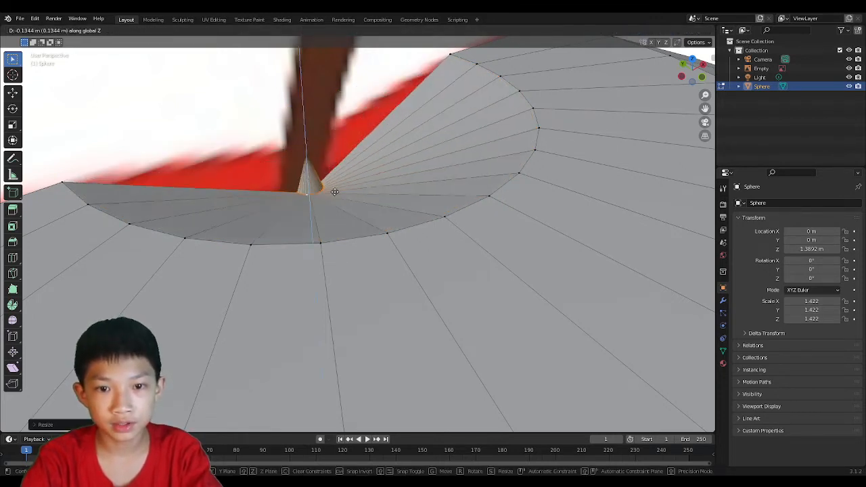
click(337, 160)
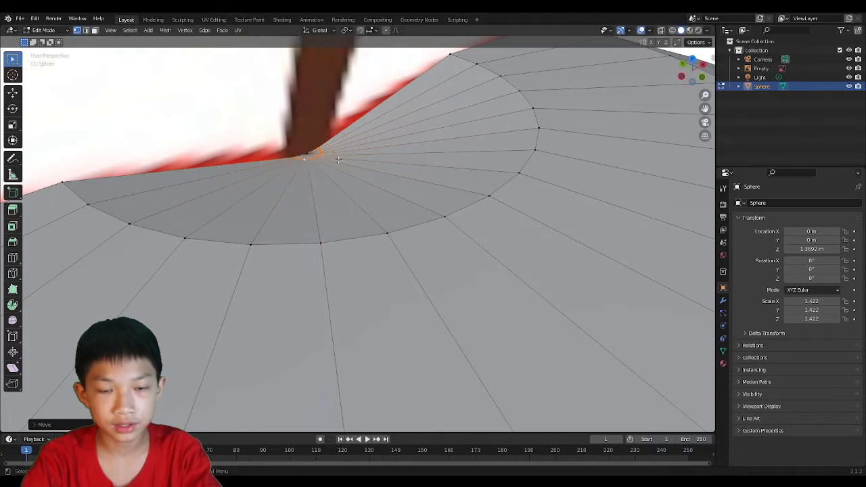
Select the faces inside the small ring at the dimple's centre and scale them up by about 1.63 to fit the stem base
scroll(345, 166, up, 3)
middle_drag(300, 164, 278, 208)
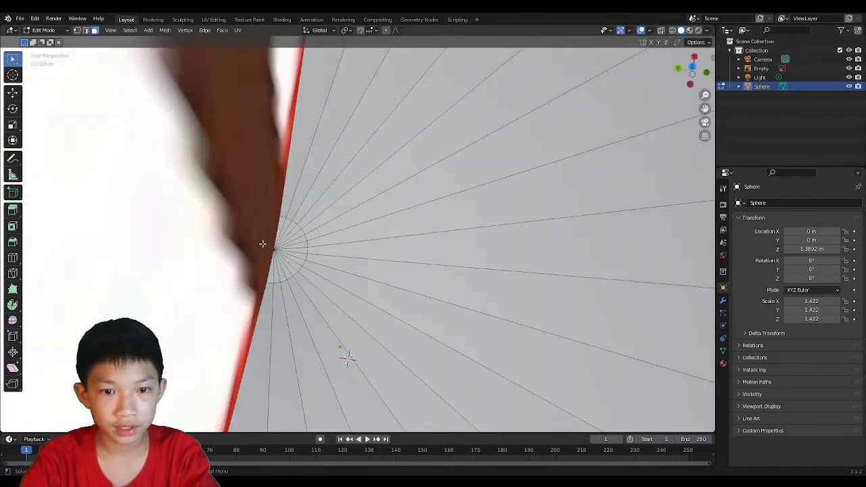
drag(285, 258, 274, 260)
middle_drag(245, 251, 299, 200)
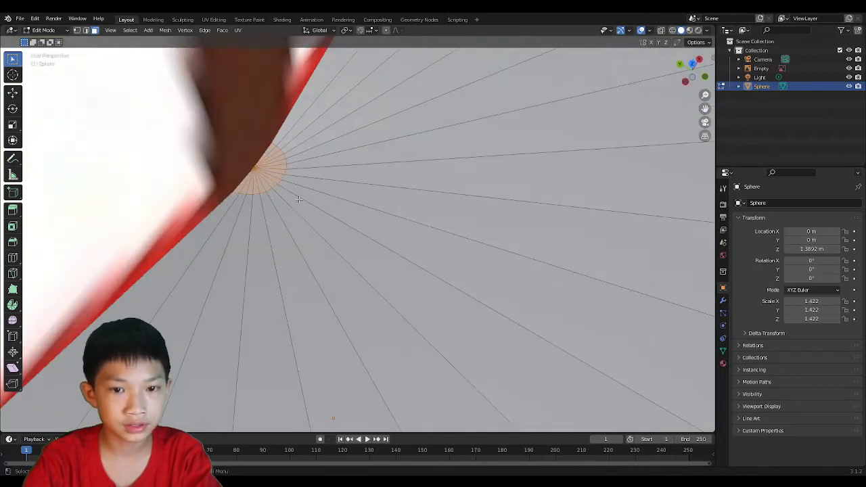
scroll(321, 180, down, 9)
middle_drag(243, 172, 345, 165)
key(s)
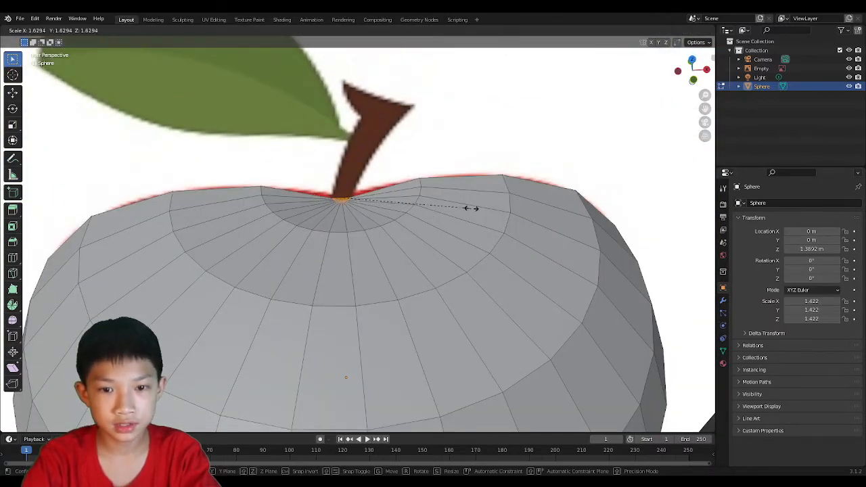
click(472, 208)
scroll(472, 208, up, 4)
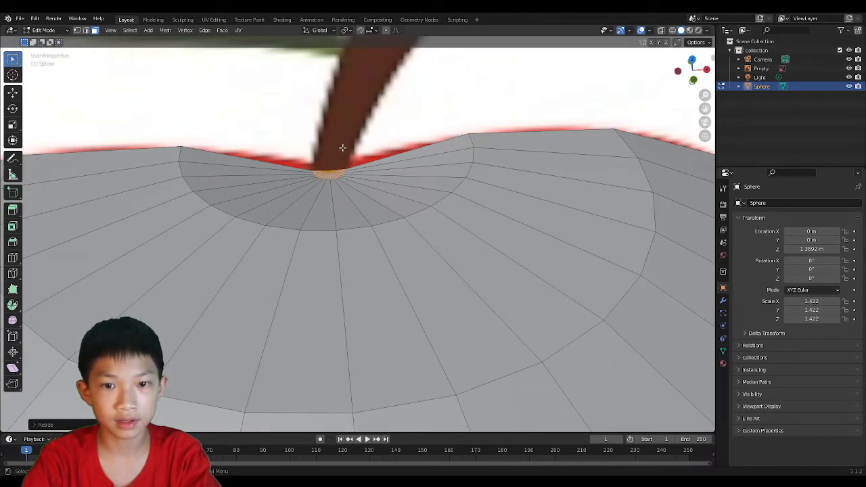
scroll(343, 147, down, 3)
Extrude the selected faces upward as a stem, and in front view rotate its end about 31.6° to follow the reference's lean
key(e)
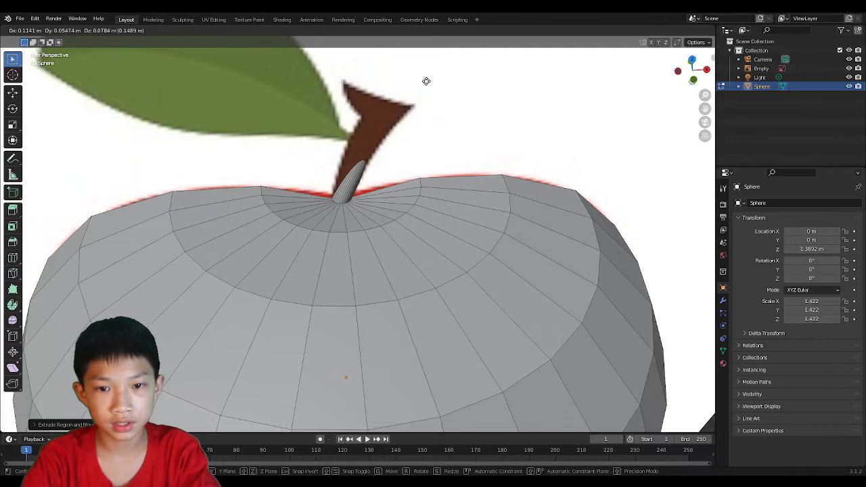
click(351, 88)
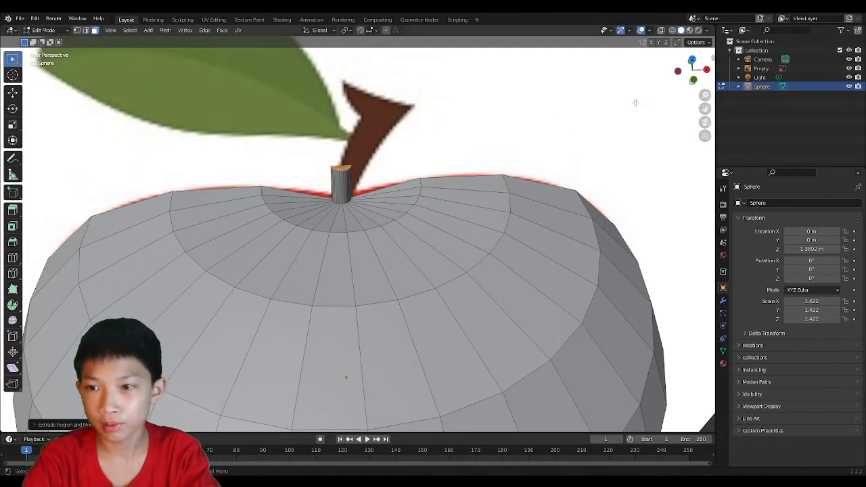
click(691, 79)
key(r)
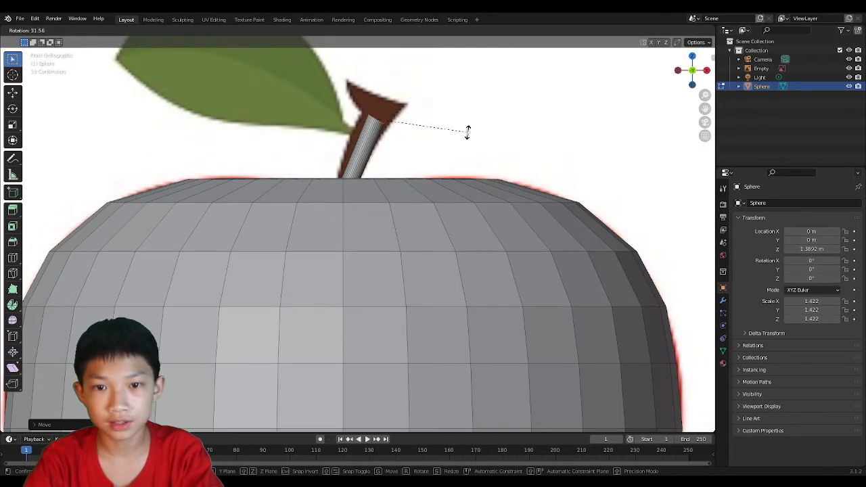
click(468, 132)
Scale, shift and slightly rotate the stem's end faces to fit the reference stem just below its flare
key(s)
click(510, 139)
key(g)
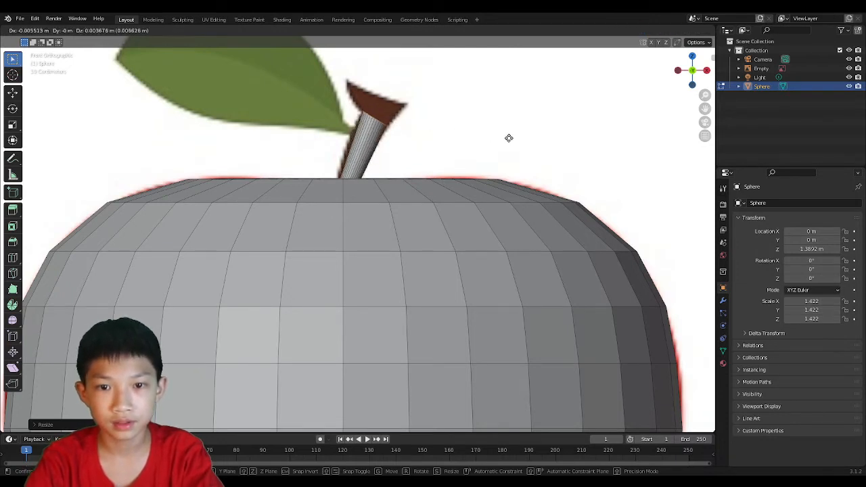
click(510, 139)
key(r)
click(510, 121)
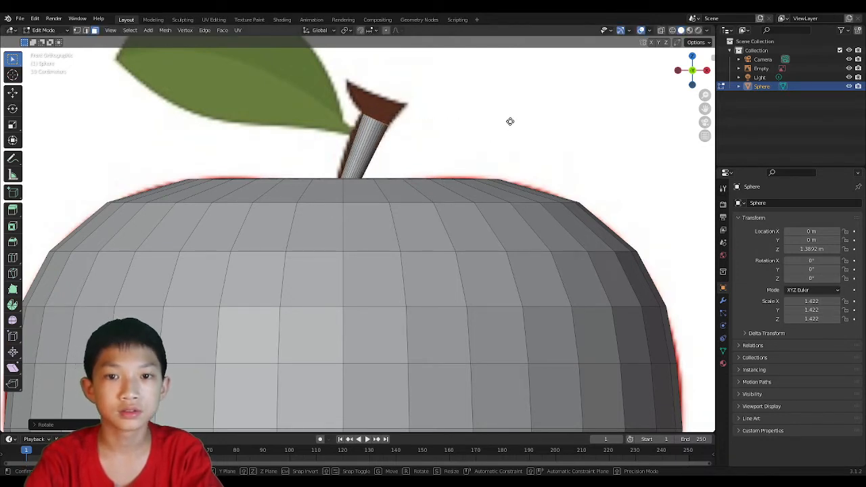
Extrude the stem's end again, then enlarge and move it to match the flared tip in the reference
key(e)
click(509, 119)
key(s)
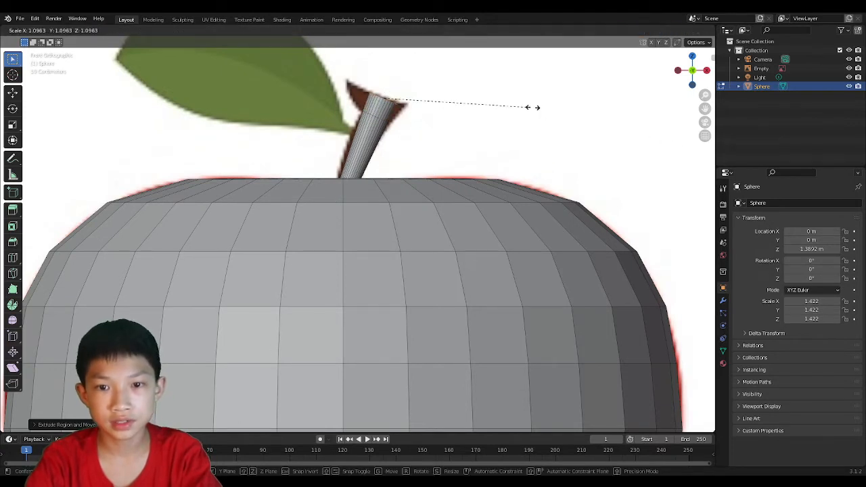
click(697, 145)
key(g)
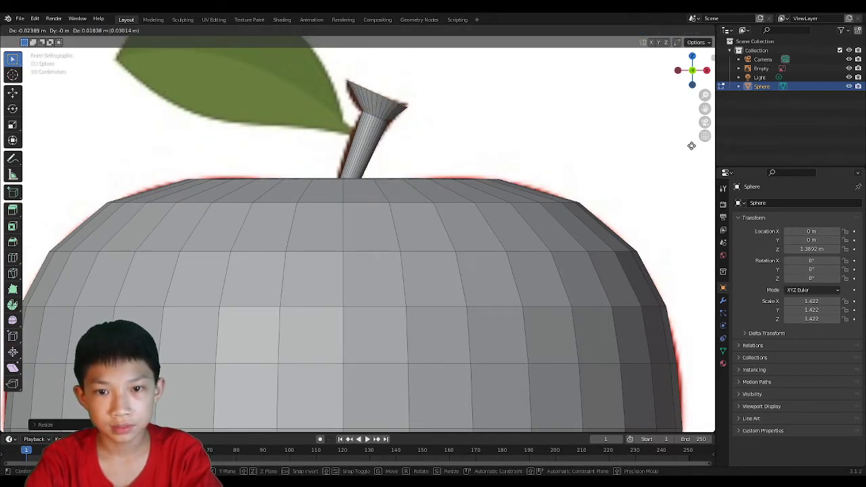
click(693, 146)
Add a centred loop cut around the flared tip, then scale and move it to curve the flare along the reference
click(394, 108)
click(395, 108)
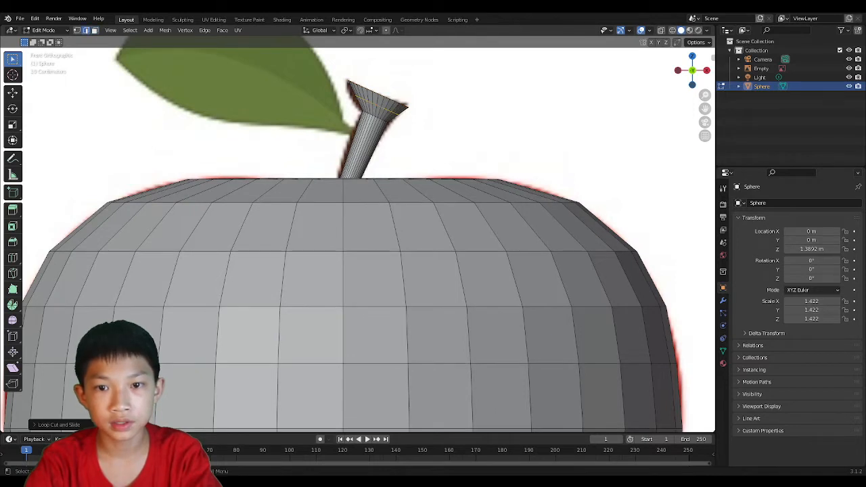
key(s)
click(423, 109)
key(g)
click(421, 108)
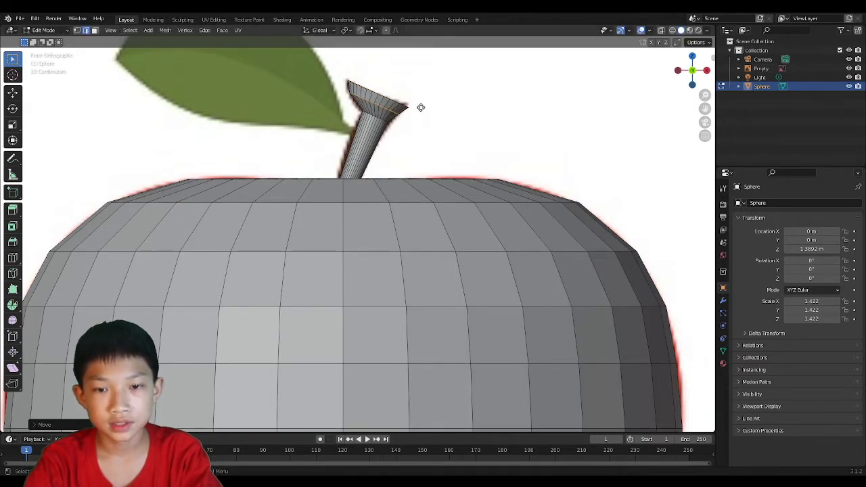
Select the edge loop at the base of the flare, then scale and move it to match the stem's outline
alt+click(379, 117)
key(s)
click(431, 127)
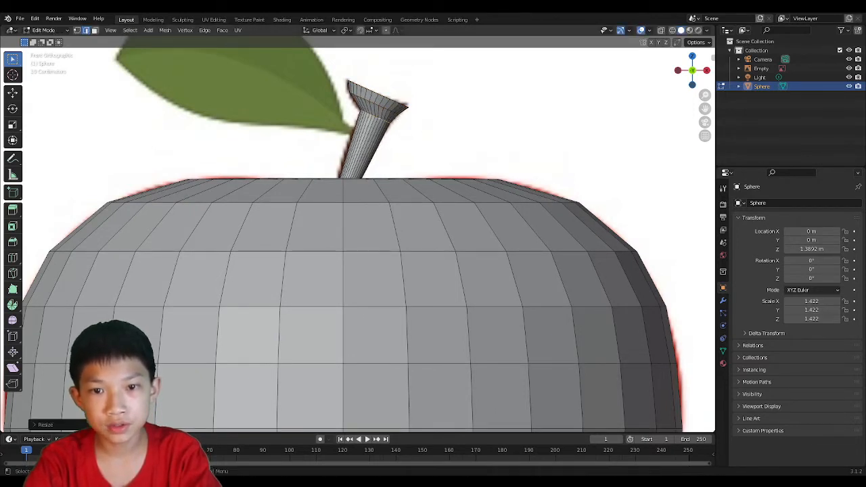
key(g)
click(423, 133)
Examine the stem and the surrounding dimple from several angles against the reference image
scroll(387, 134, down, 1)
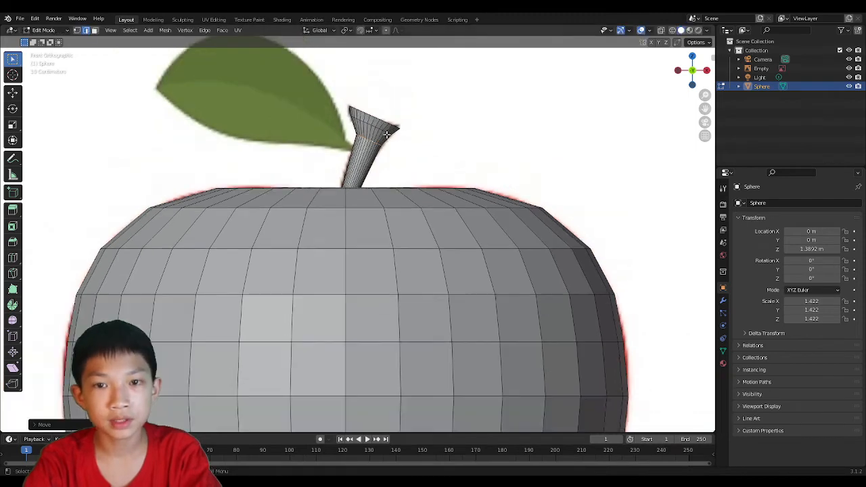
scroll(363, 116, down, 7)
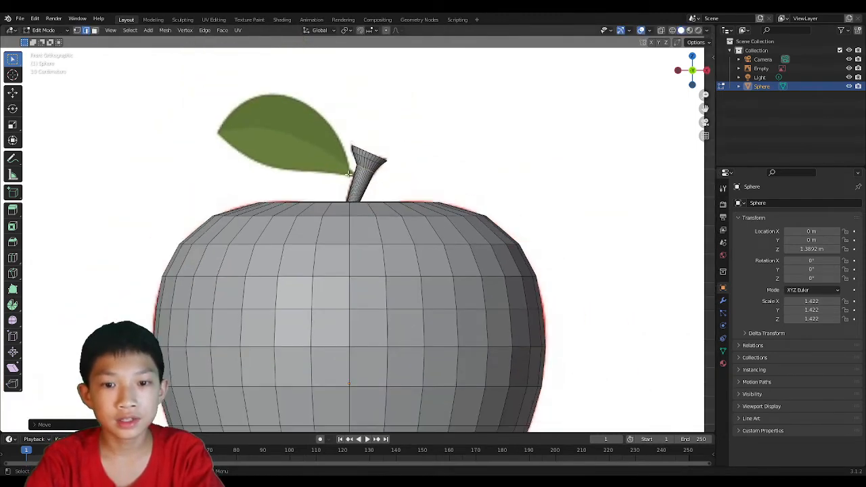
scroll(348, 232, up, 2)
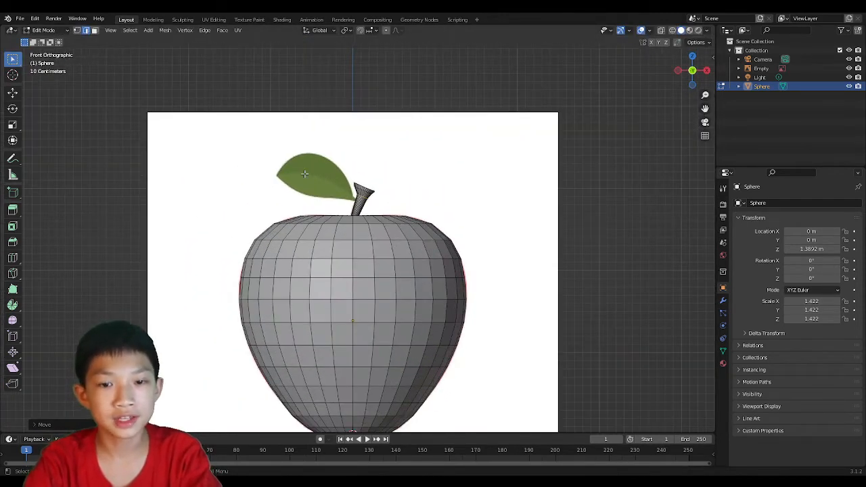
middle_drag(312, 234, 357, 232)
scroll(358, 233, up, 3)
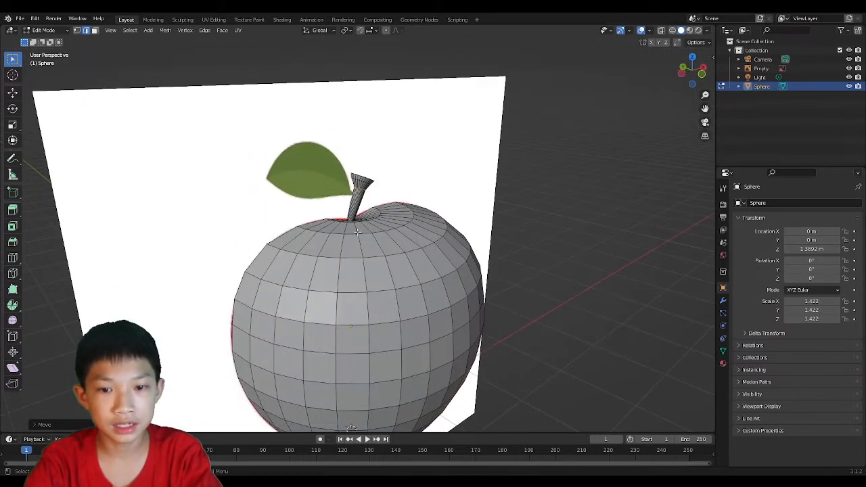
scroll(388, 212, up, 6)
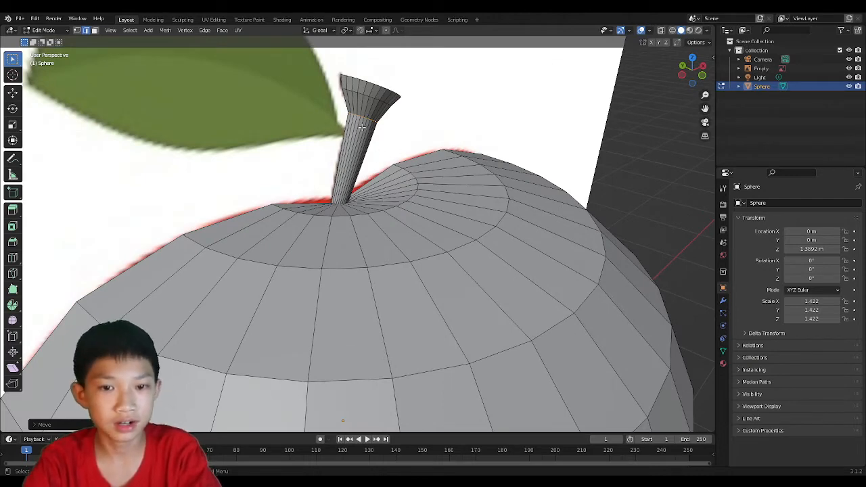
scroll(362, 126, up, 5)
scroll(373, 134, down, 3)
scroll(383, 135, up, 6)
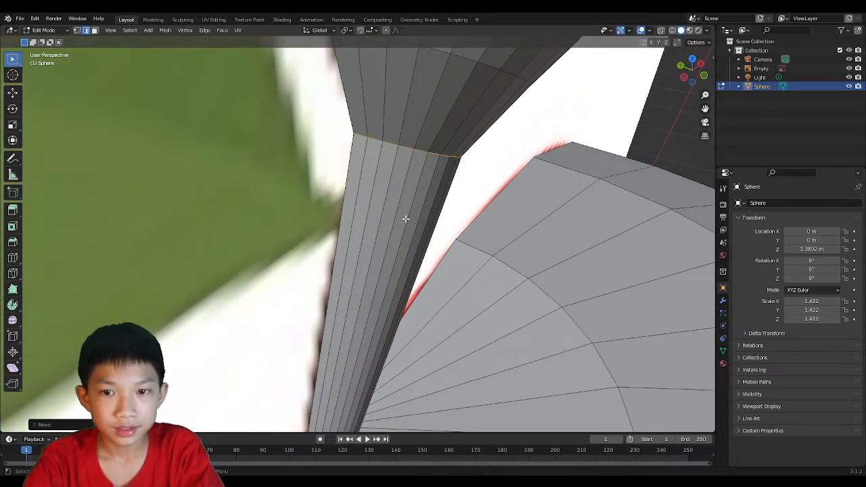
middle_drag(455, 248, 356, 205)
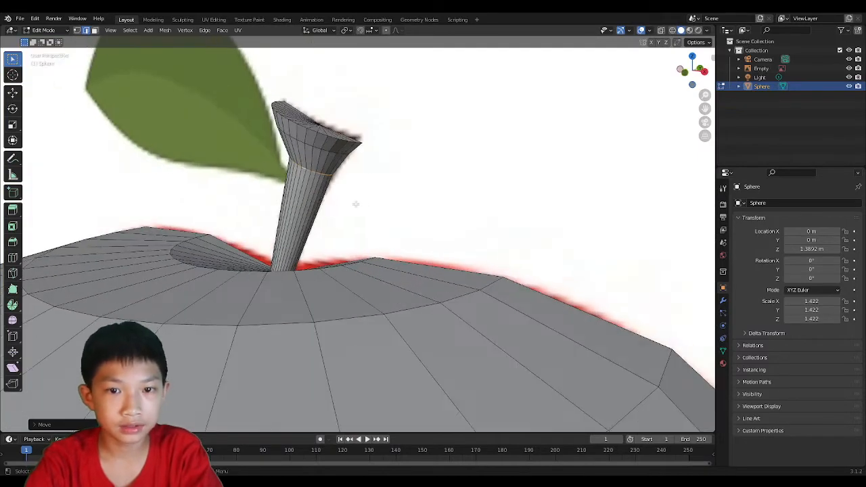
middle_drag(270, 159, 326, 164)
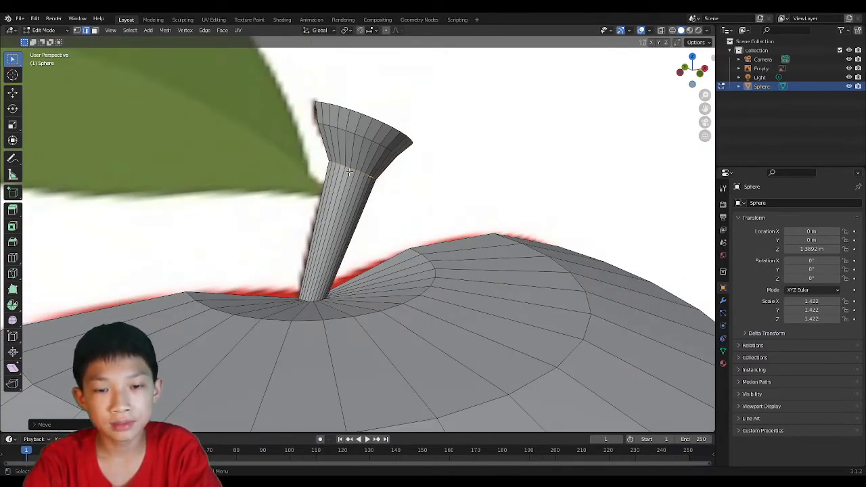
Add two loop cuts around the upper stem to mark out the section where the leaf attaches
scroll(277, 166, down, 6)
middle_drag(350, 172, 303, 193)
scroll(335, 188, up, 3)
scroll(362, 213, down, 2)
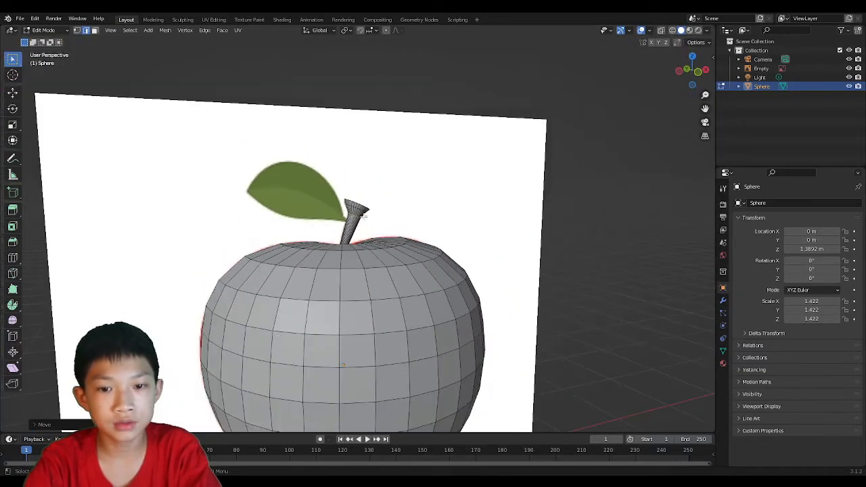
middle_drag(363, 215, 348, 223)
scroll(339, 214, up, 5)
scroll(360, 216, up, 3)
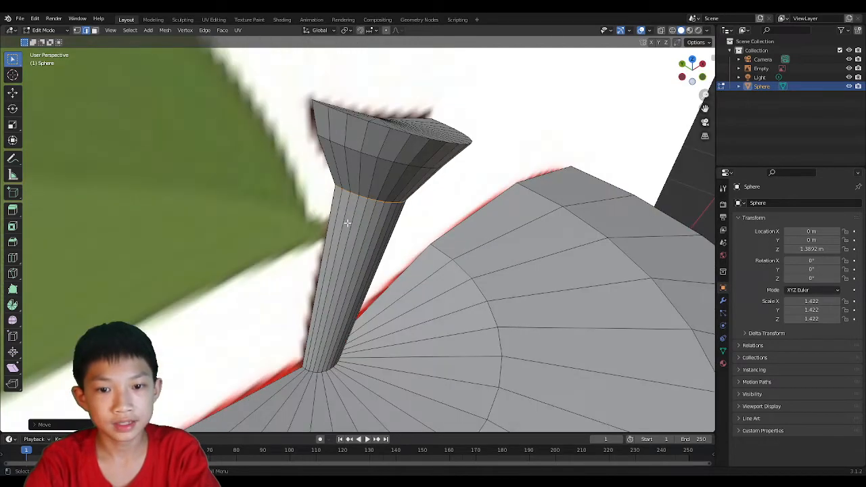
key(ctrl+r)
click(338, 221)
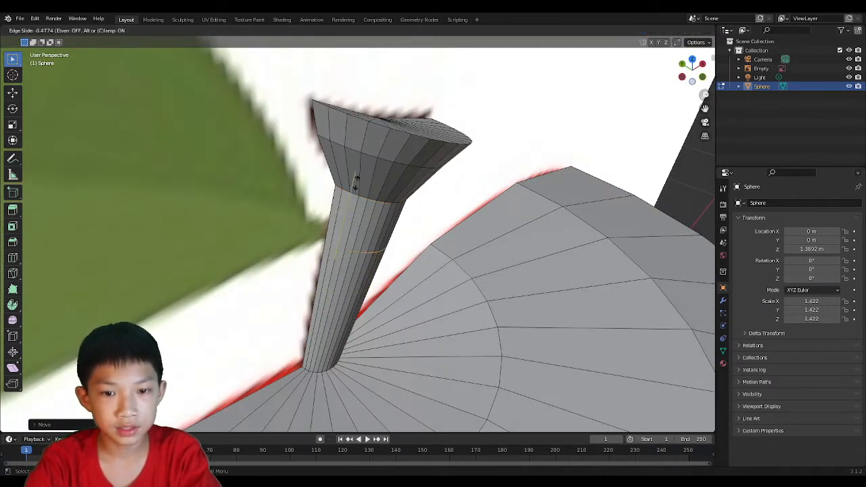
click(338, 227)
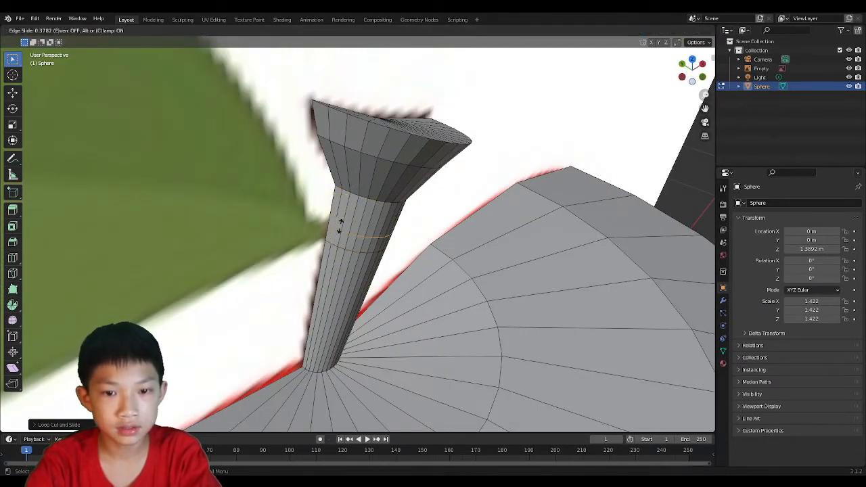
click(340, 226)
middle_drag(341, 225, 352, 217)
scroll(352, 203, up, 2)
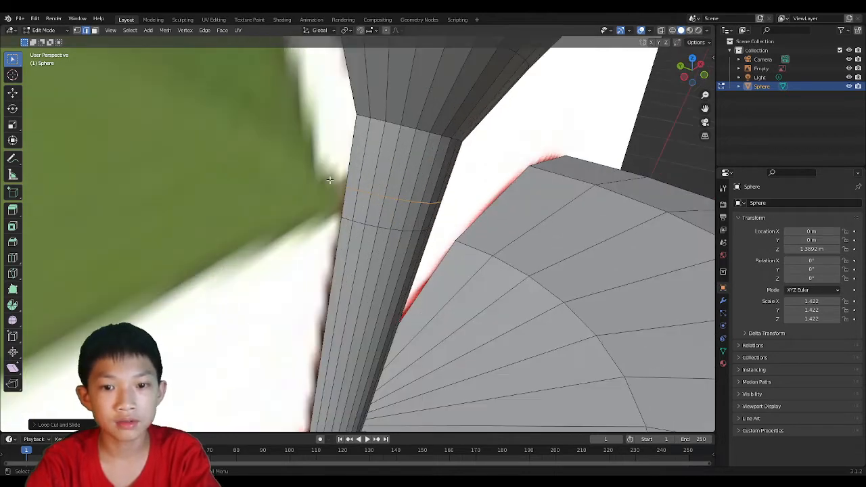
Extrude the stem's side face between the two loops towards the leaf, then enlarge, move and rotate it to start the leaf's stalk
middle_drag(329, 179, 351, 177)
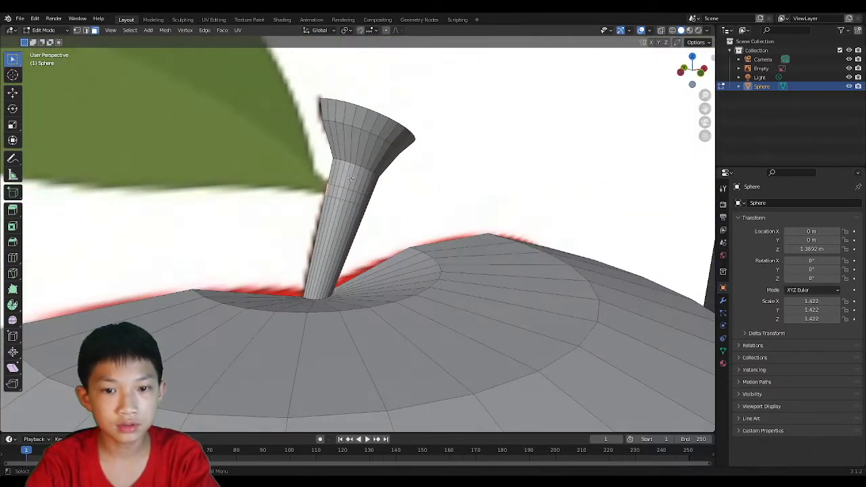
key(e)
click(328, 158)
key(s)
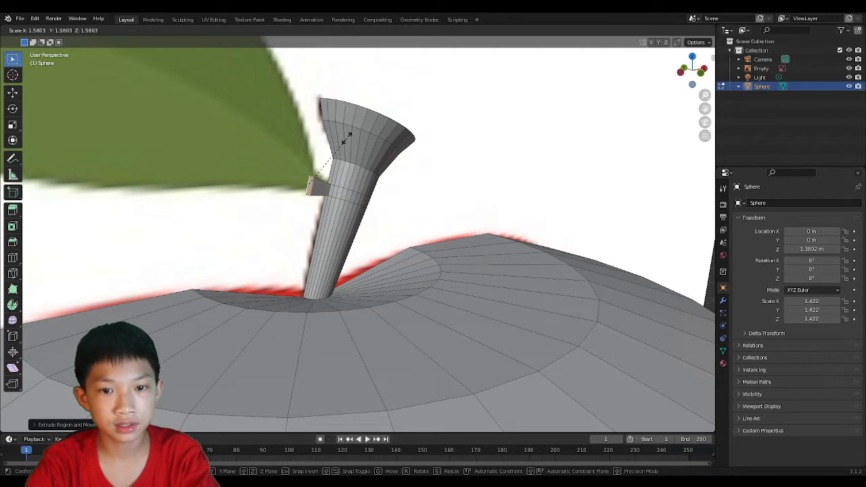
click(347, 138)
key(g)
click(348, 130)
key(r)
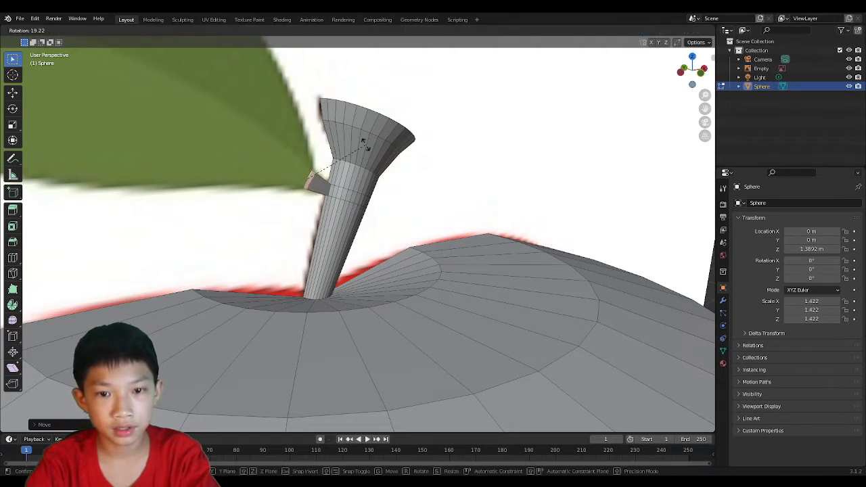
key(x)
click(364, 137)
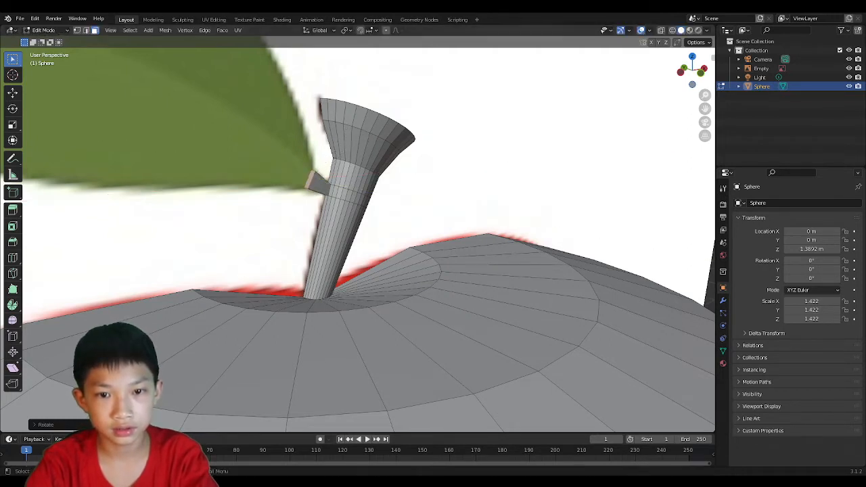
In the front view, extrude the stalk's end into the leaf, then enlarge and move it to span the leaf's reference outline
click(700, 76)
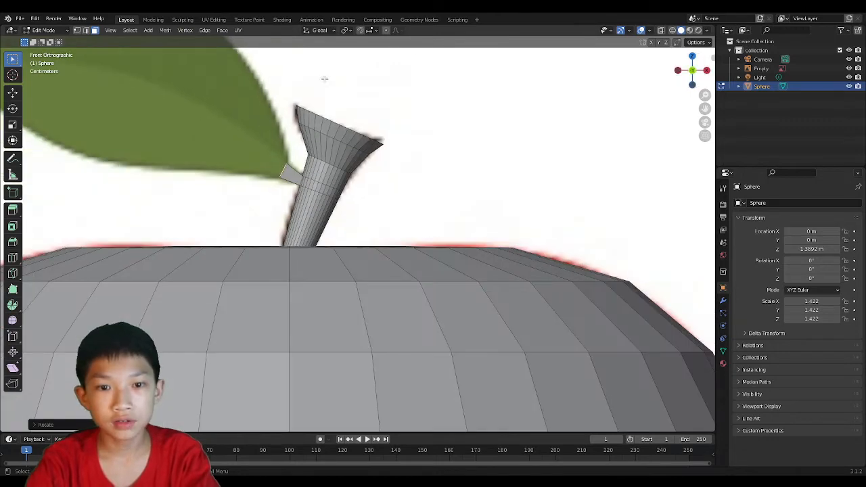
shift+middle_drag(247, 145, 402, 197)
scroll(404, 196, down, 4)
key(e)
click(360, 159)
key(s)
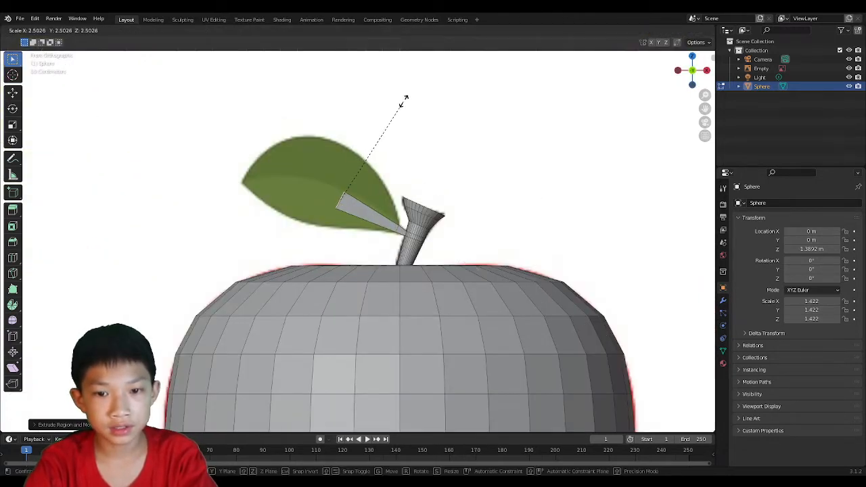
click(648, 325)
key(g)
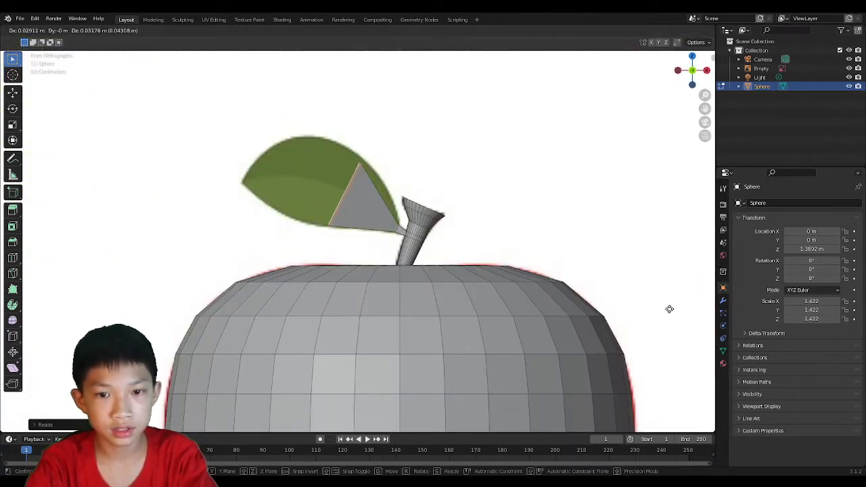
click(667, 310)
key(s)
click(426, 136)
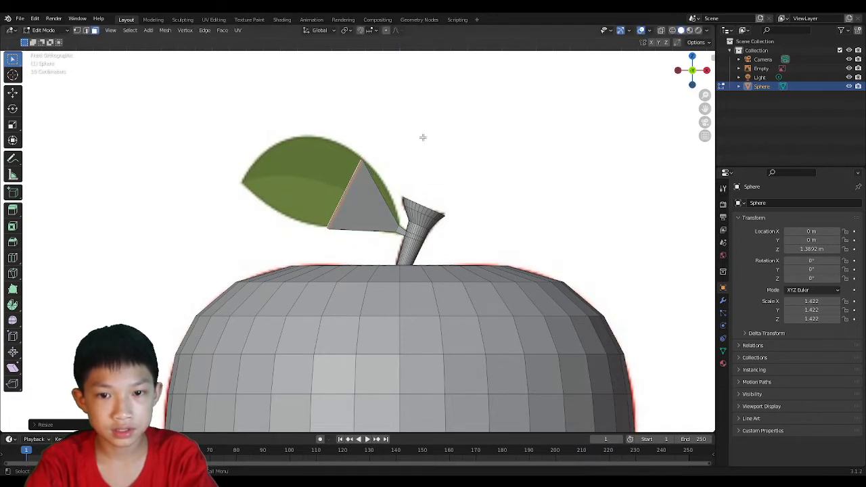
Extrude the leaf's end face further along the leaf, then rotate, shrink and move it to fit the outline near the tip
key(e)
click(352, 115)
key(r)
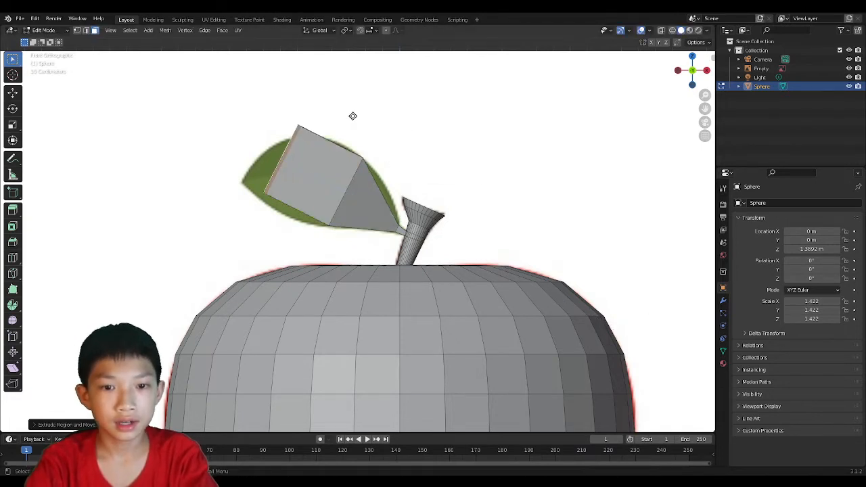
click(313, 118)
key(s)
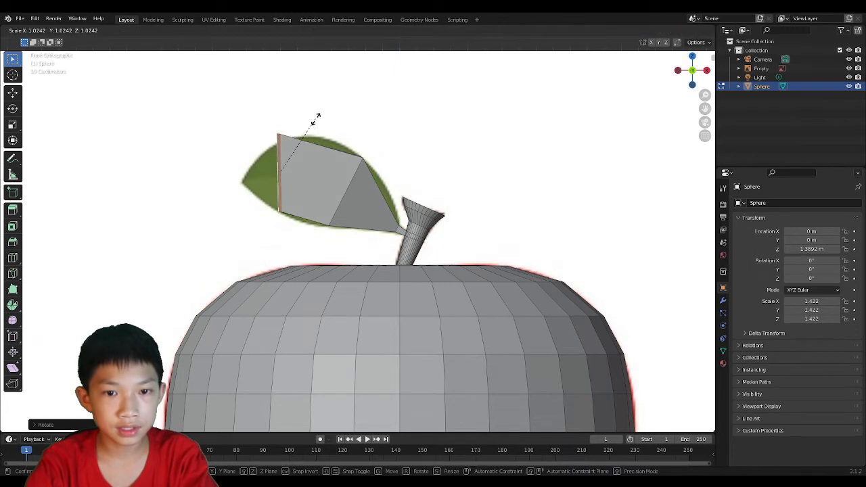
click(308, 134)
key(g)
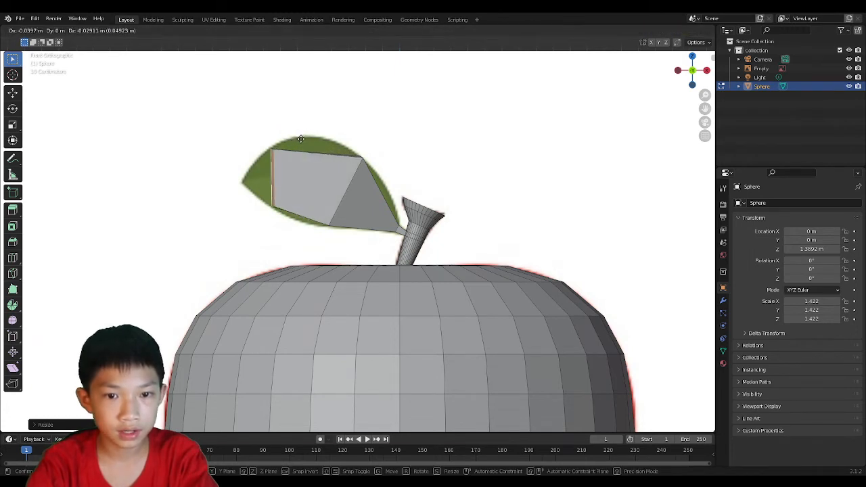
click(300, 137)
Extrude the leaf's end to the tip, then shrink it almost to a point and move it onto the reference tip
key(e)
click(257, 143)
key(s)
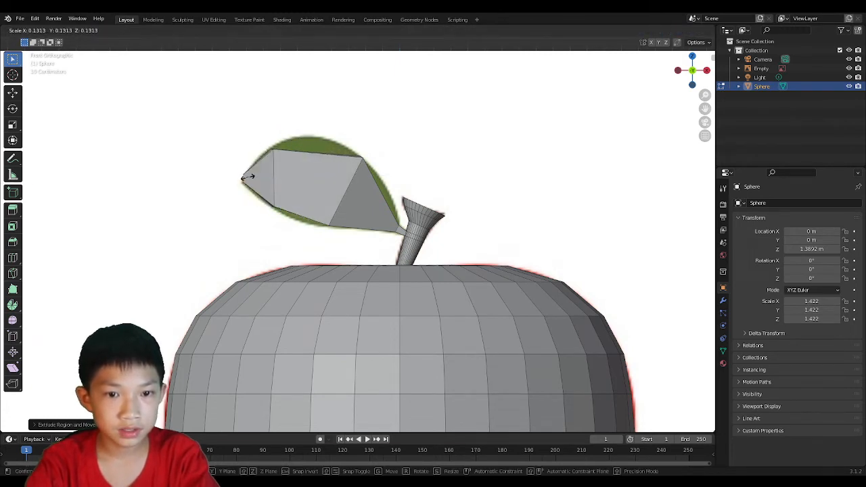
click(246, 178)
key(s)
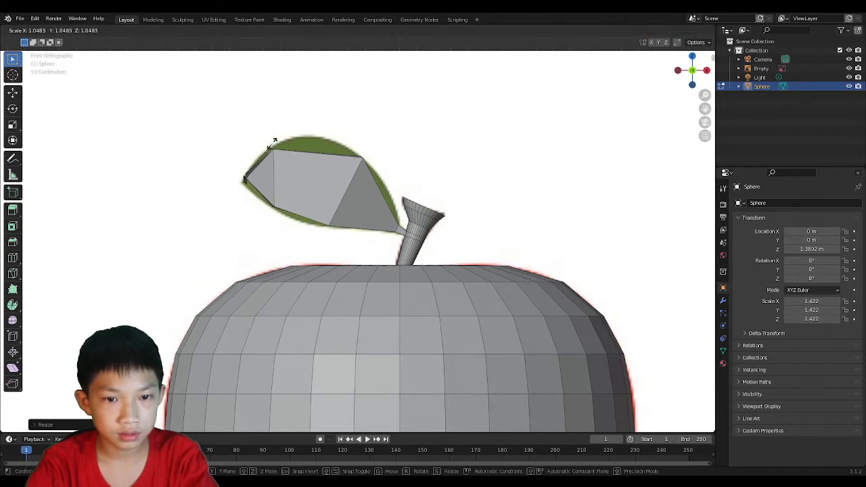
click(245, 190)
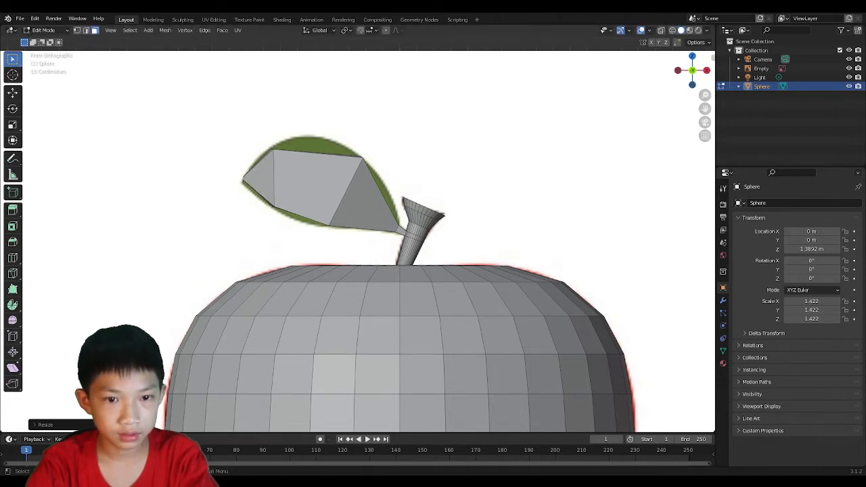
key(g)
key(g)
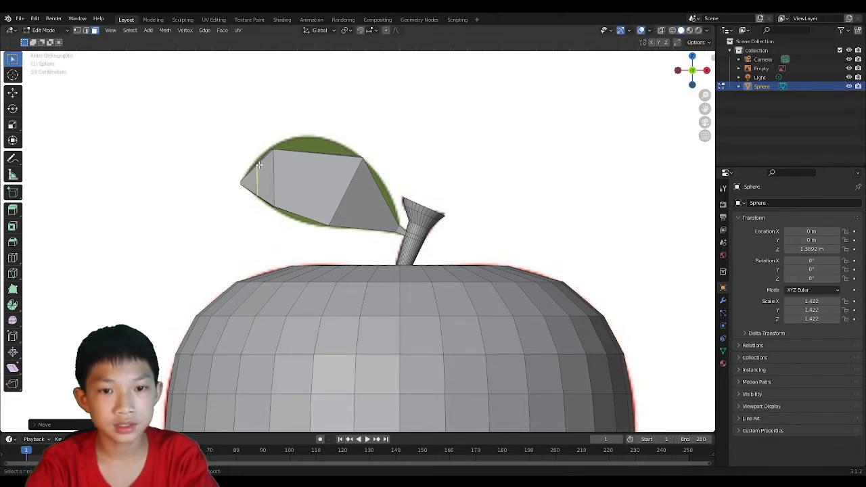
Add loop cuts near the leaf's tip and across its middle, then scale and move them to follow the reference outline
click(258, 157)
key(s)
click(259, 142)
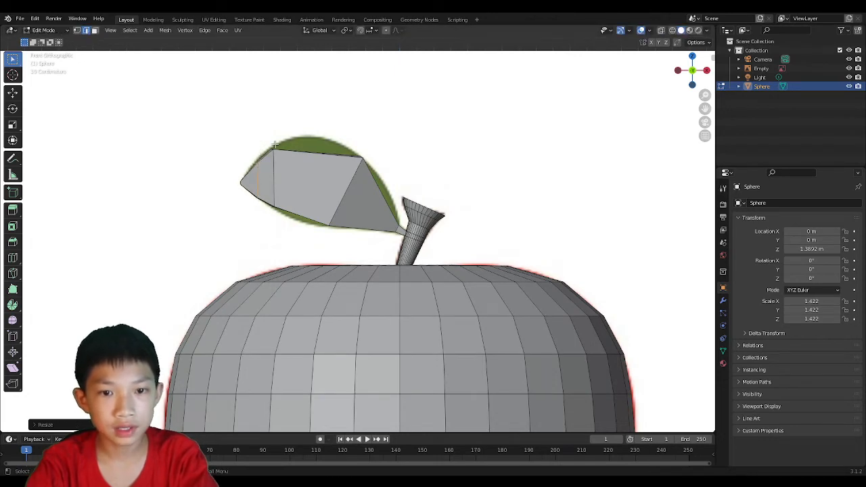
key(g)
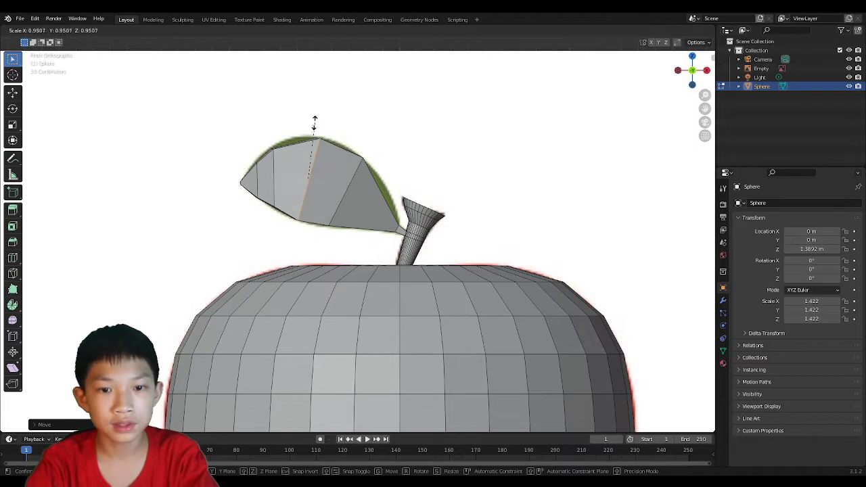
click(314, 120)
Add a loop cut on each side of the leaf's middle loop, then scale and move them to round the outline
key(ctrl+e)
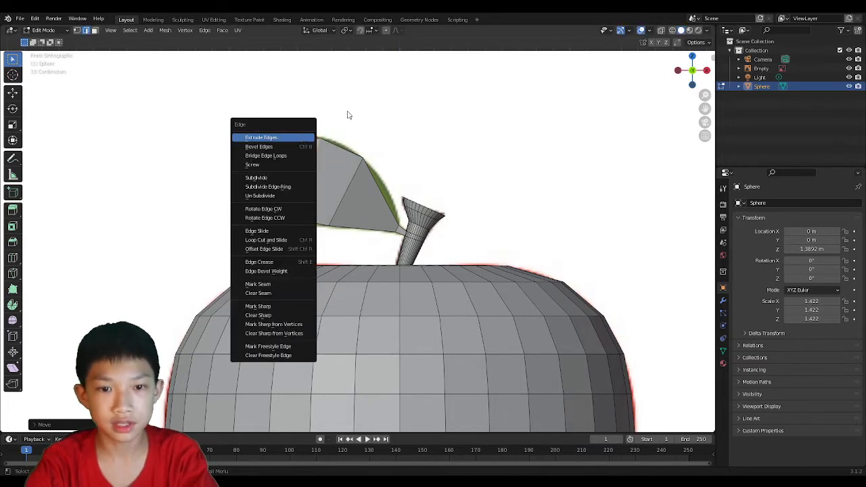
key(ctrl+r)
double_click(290, 138)
key(s)
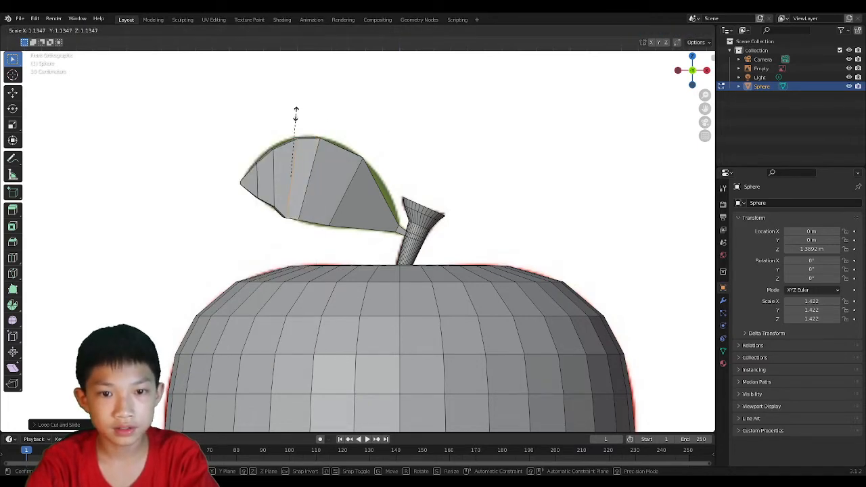
click(294, 117)
key(g)
key(Escape)
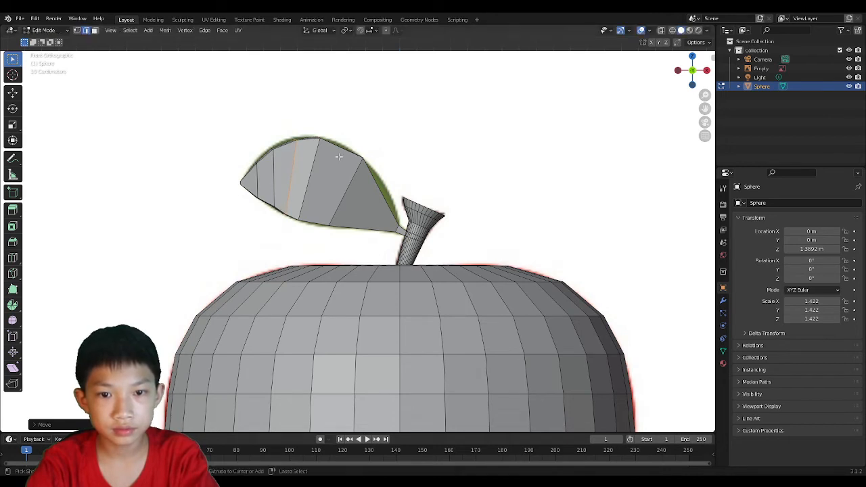
key(ctrl+z)
key(s)
click(348, 135)
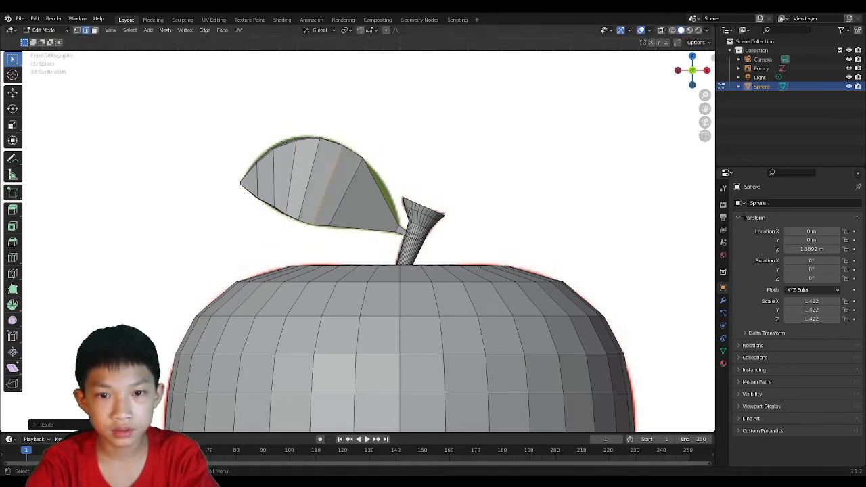
Add two loop cuts in the leaf section nearest the stem and scale them to match the curved edge
double_click(372, 175)
key(s)
click(388, 157)
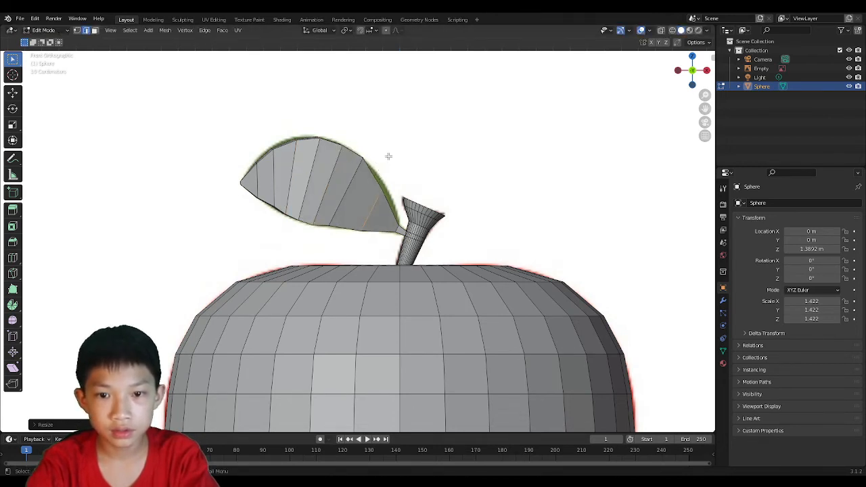
key(g)
key(Escape)
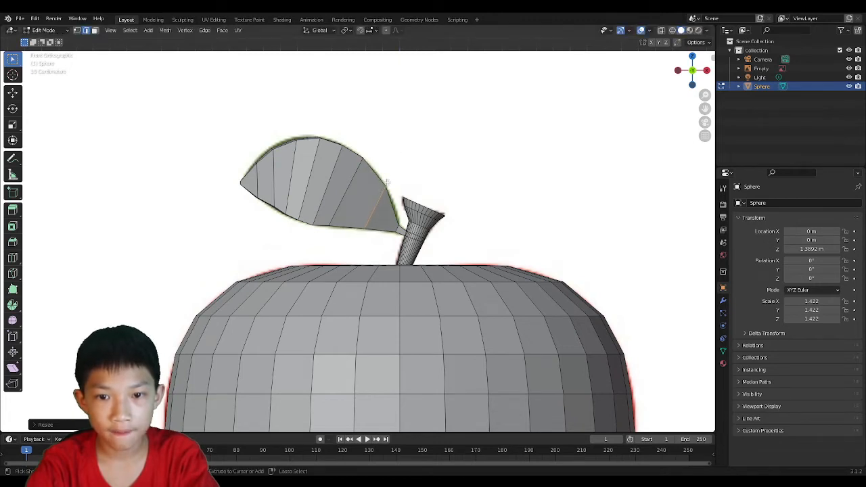
key(s)
click(404, 175)
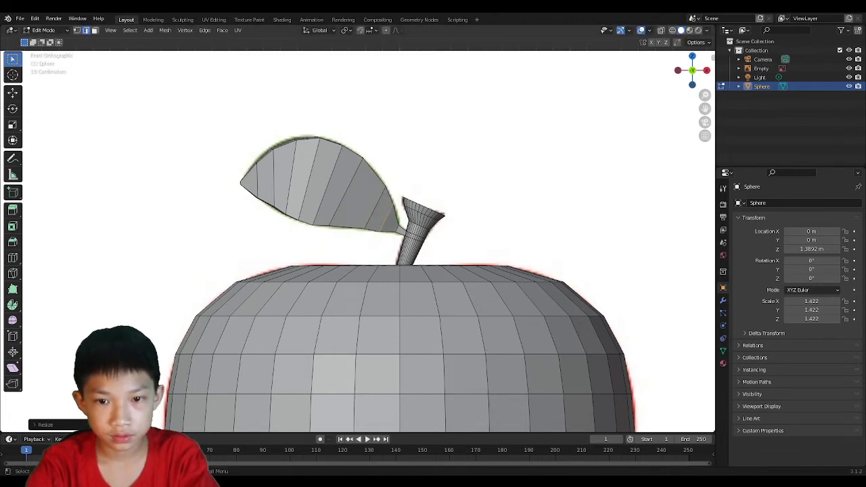
Add a loop cut in the stem-side half of the leaf and scale it, then enlarge the neighbouring loop closer to the stem
key(ctrl+r)
double_click(376, 173)
key(s)
click(384, 158)
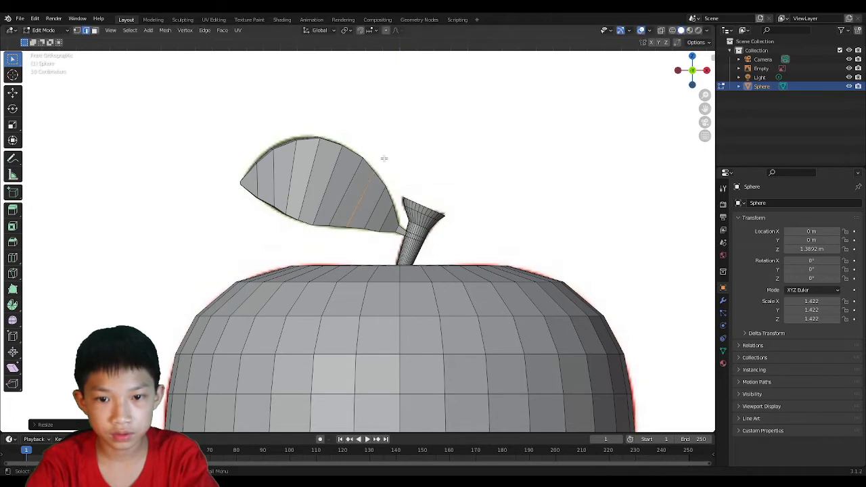
key(s)
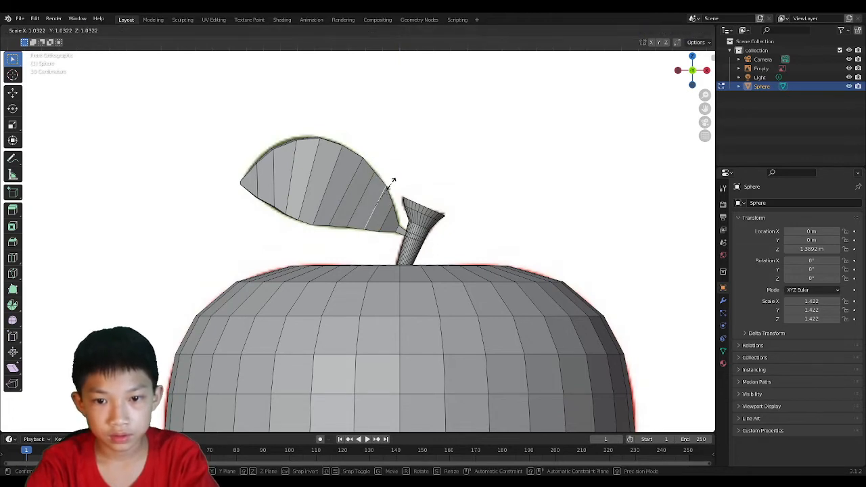
click(393, 182)
Examine the leaf's thickness and shape from several angles around the apple
key(Tab)
middle_drag(402, 192, 457, 268)
key(Tab)
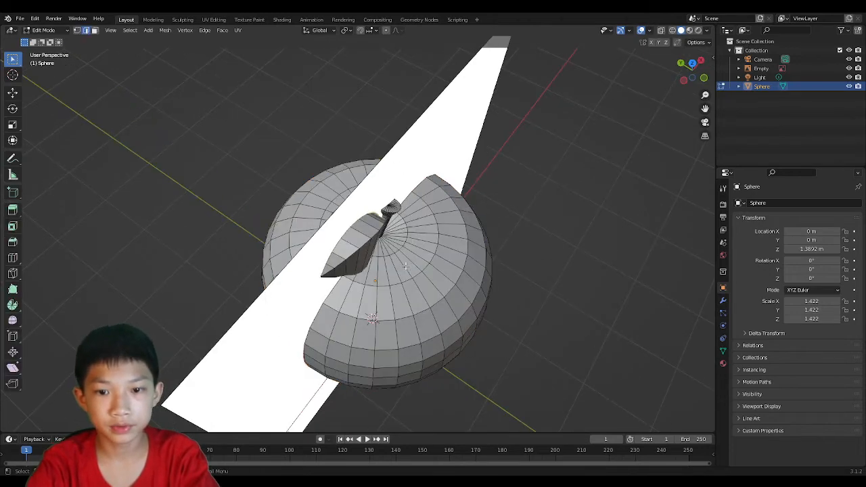
key(Tab)
middle_drag(405, 266, 350, 210)
scroll(344, 198, up, 4)
scroll(344, 198, down, 4)
scroll(433, 277, up, 2)
key(Tab)
scroll(367, 229, up, 3)
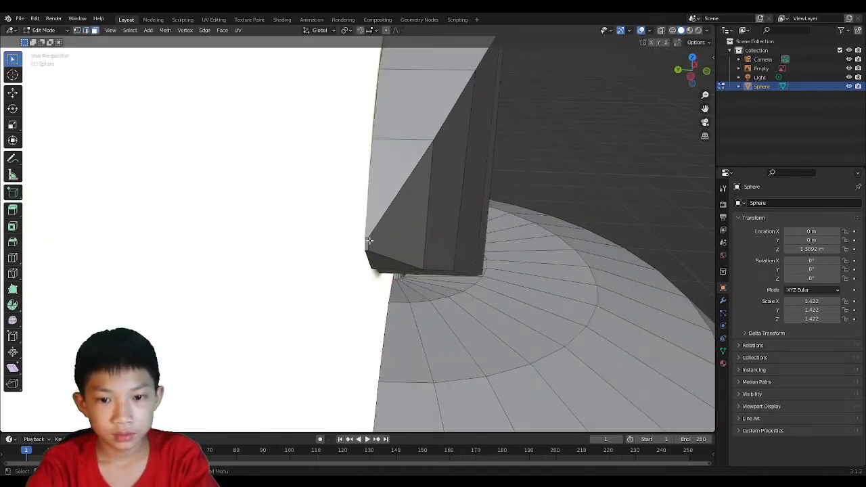
middle_drag(366, 240, 459, 233)
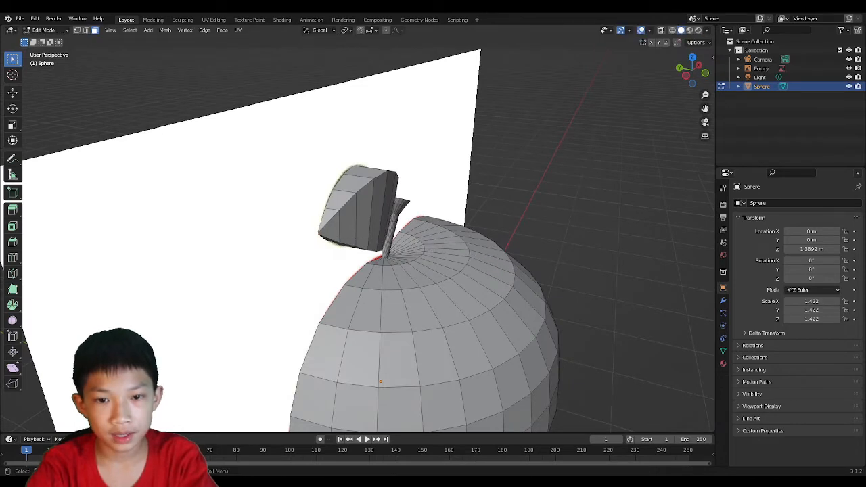
key(ctrl)
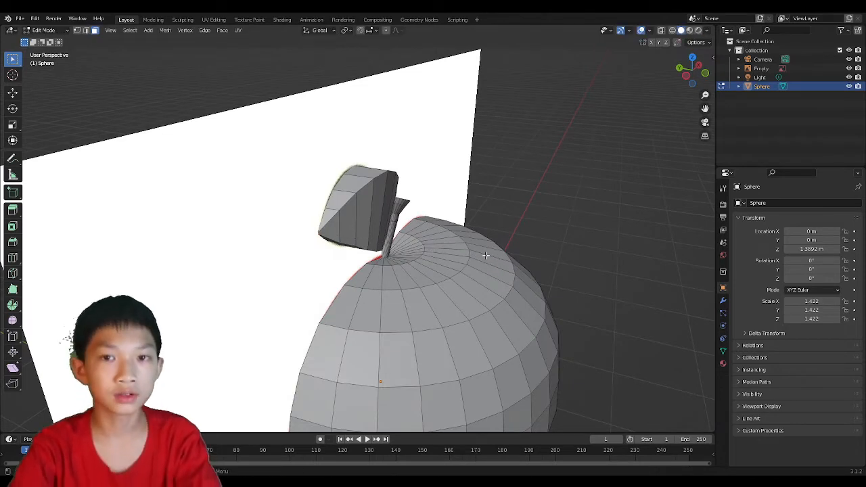
Grow the face selection until it covers the whole leaf
key(ctrl)
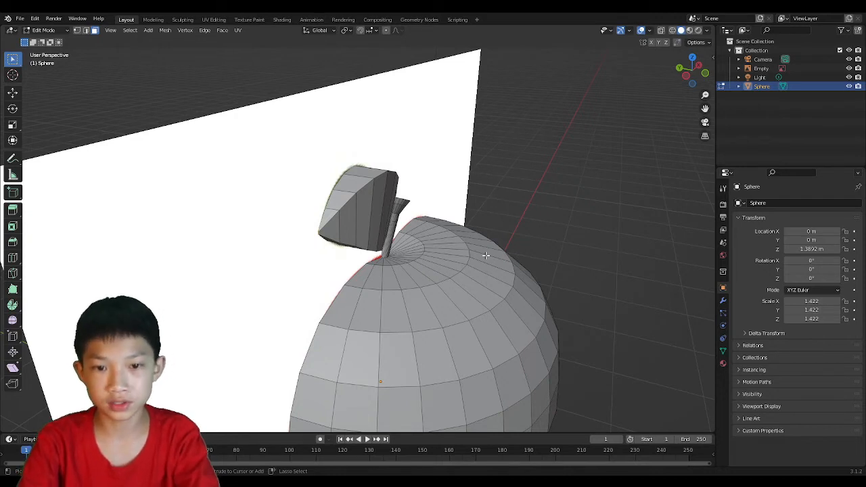
key(ctrl+KP_Add)
key(ctrl+KP_Add)
key(ctrl+KP_Add)
key(ctrl+KP_Add)
key(ctrl+KP_Add)
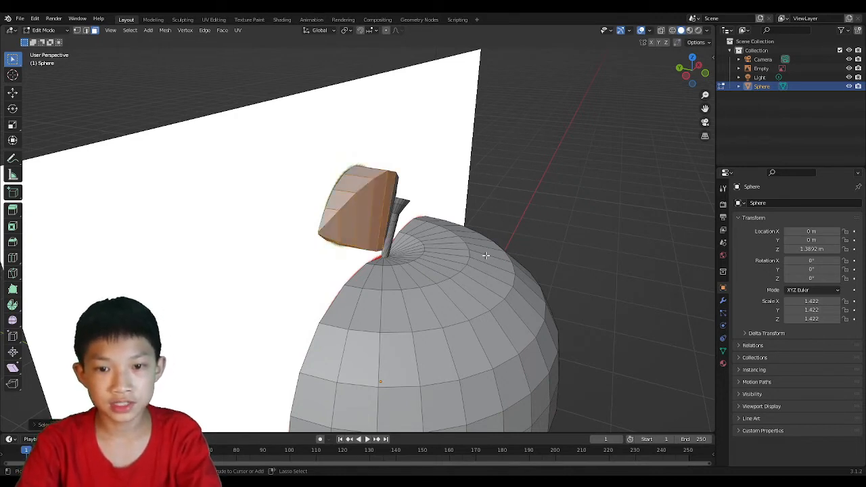
middle_drag(485, 255, 464, 213)
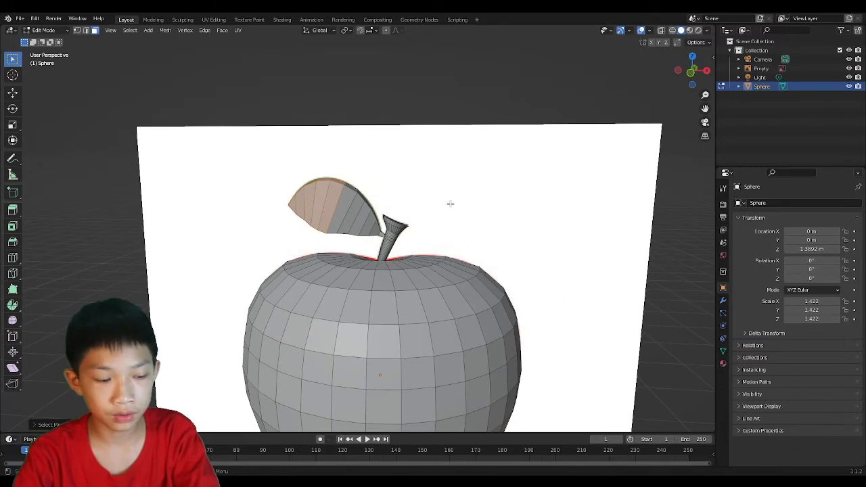
scroll(450, 203, up, 2)
key(ctrl+KP_Add)
key(ctrl+KP_Add)
key(ctrl+KP_Add)
key(ctrl+KP_Add)
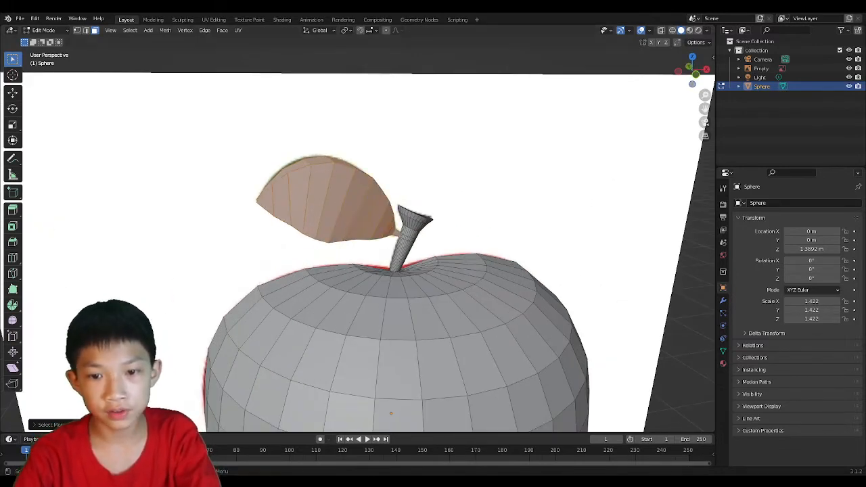
Scale the selected leaf down along the global Y axis to make it thin
scroll(519, 174, up, 3)
middle_drag(519, 173, 537, 217)
key(s)
key(x)
key(y)
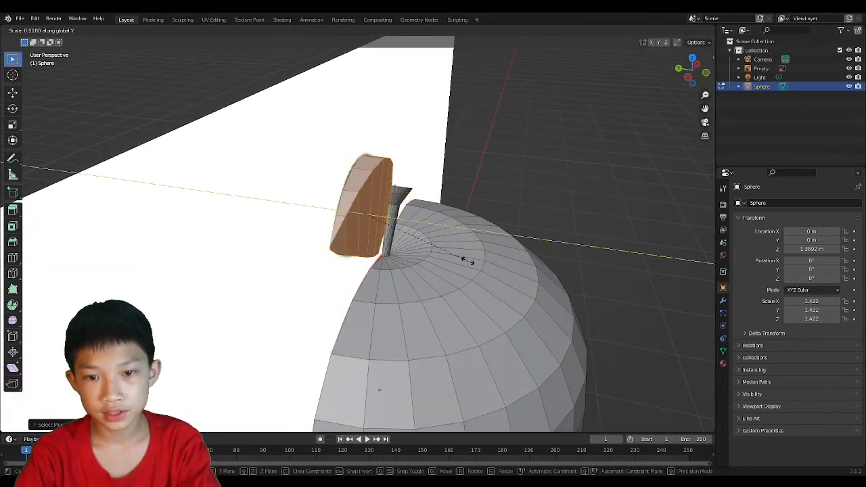
click(378, 216)
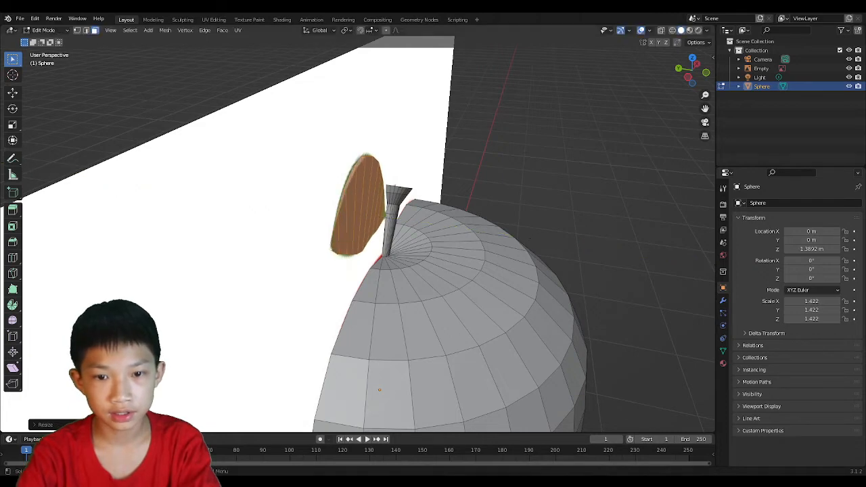
middle_drag(376, 214, 359, 222)
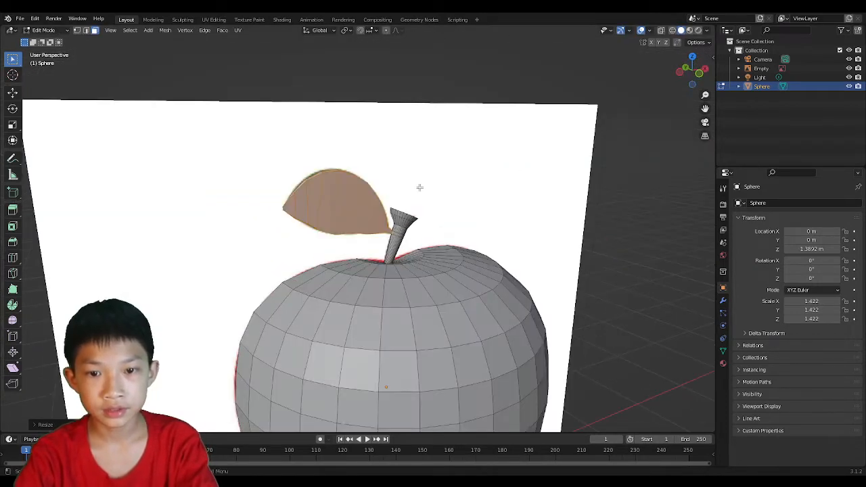
Leave mesh editing and delete the reference image from the scene
key(Tab)
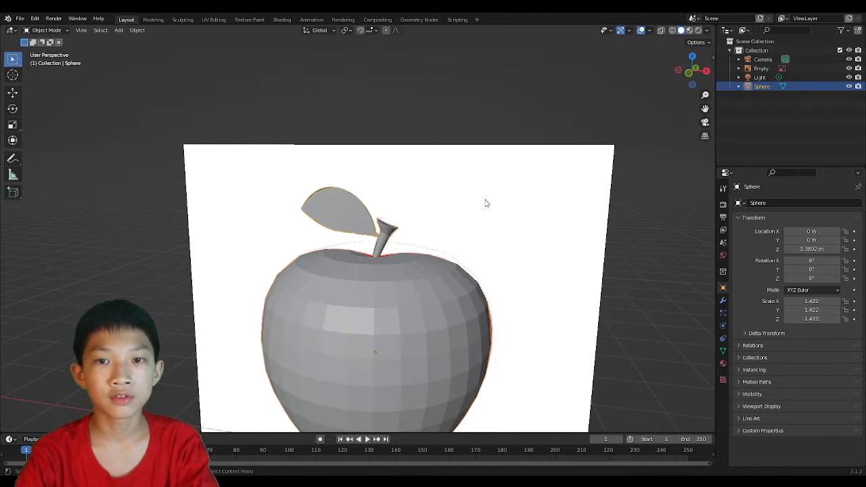
click(486, 202)
scroll(426, 230, down, 3)
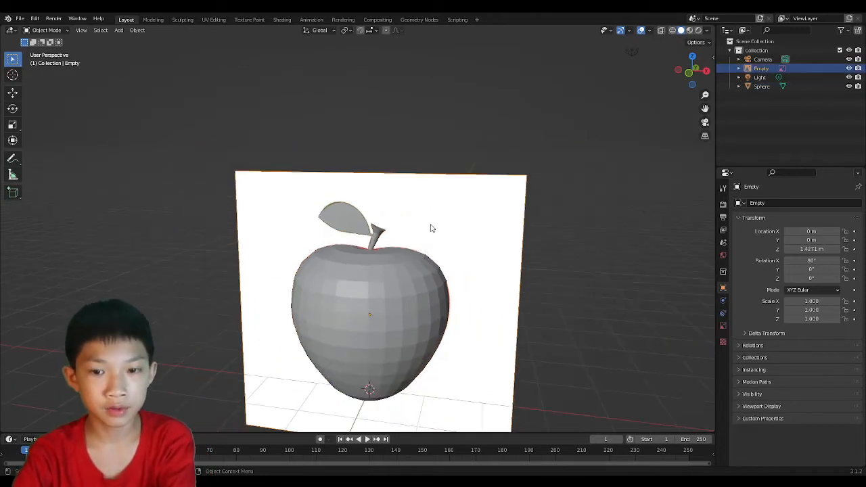
key(Delete)
scroll(425, 231, down, 2)
middle_drag(425, 230, 350, 237)
scroll(359, 271, up, 3)
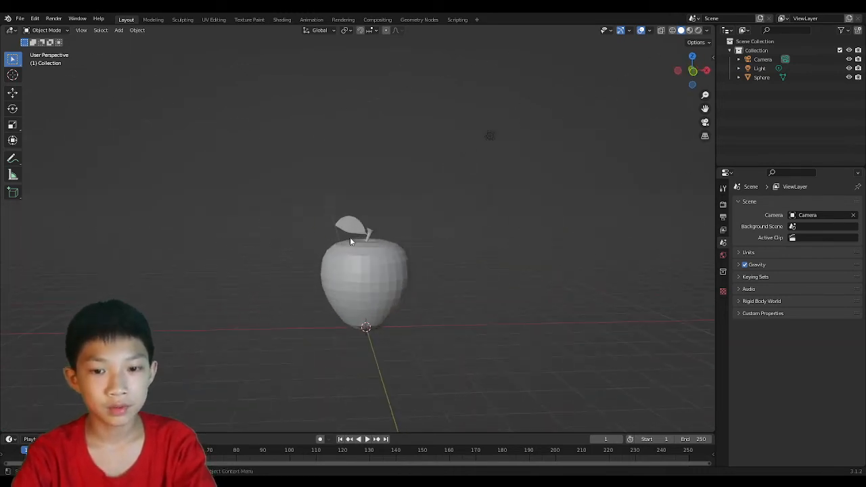
Select a horizontal edge loop on the apple's lower part and enlarge it by about 1.1 with proportional editing on
middle_drag(369, 291, 372, 269)
scroll(372, 269, up, 2)
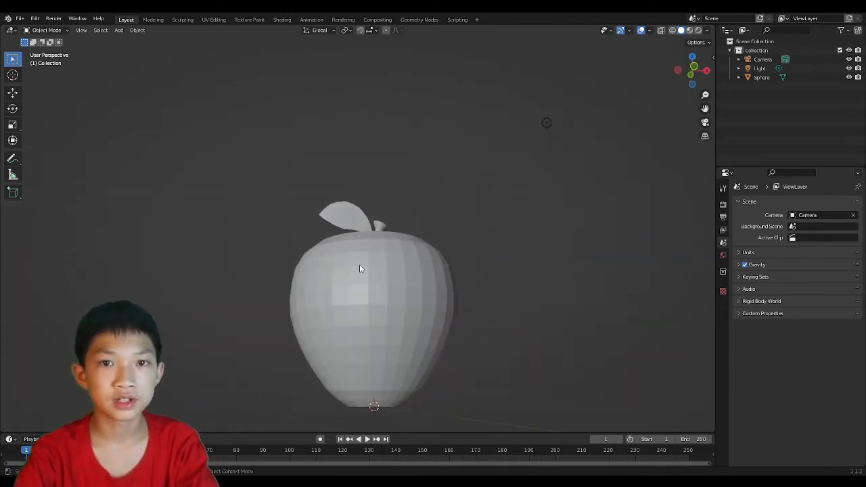
click(377, 303)
key(Tab)
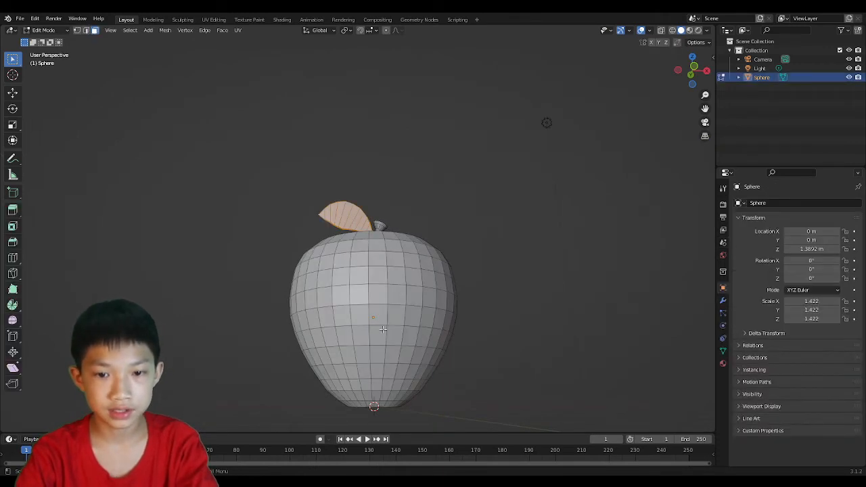
key(ctrl+r)
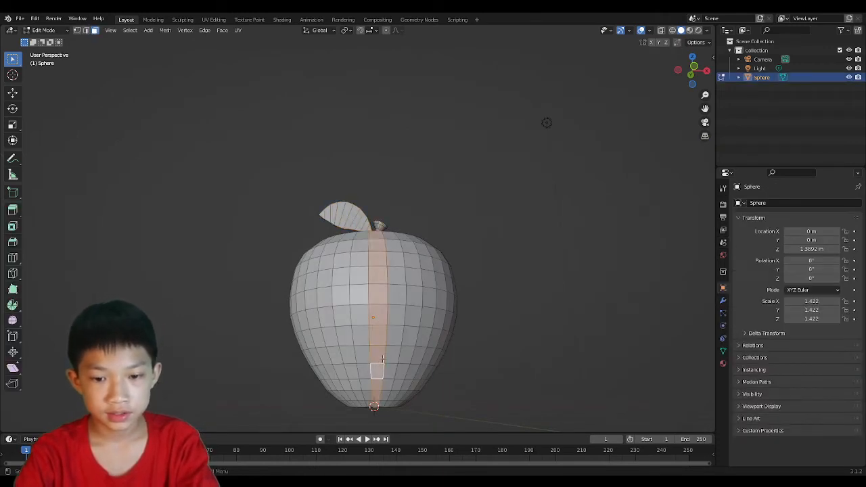
click(398, 364)
click(434, 365)
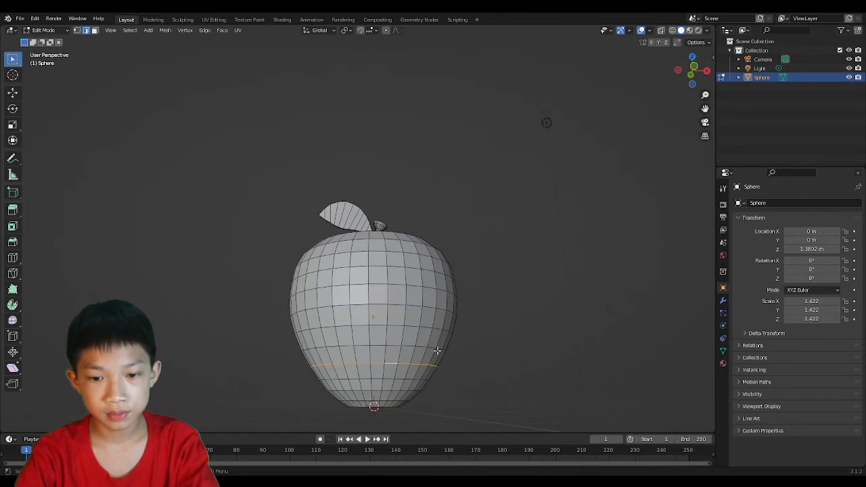
key(o)
key(s)
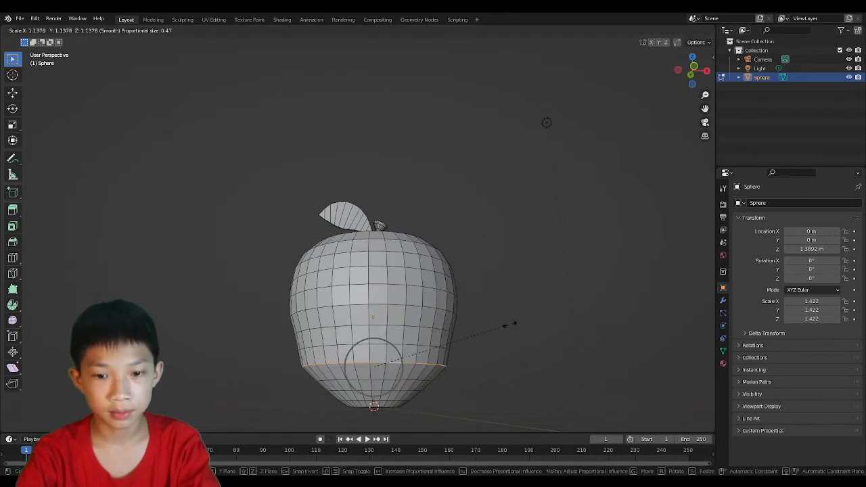
scroll(507, 323, down, 4)
click(504, 318)
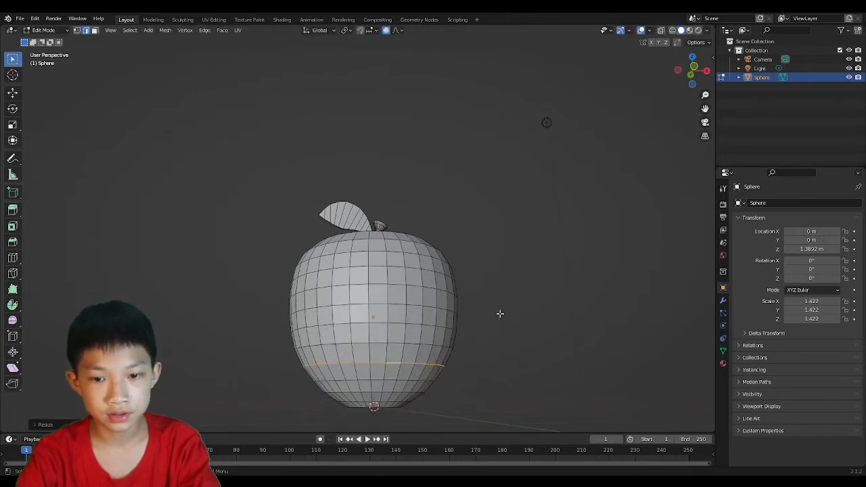
middle_drag(499, 313, 476, 314)
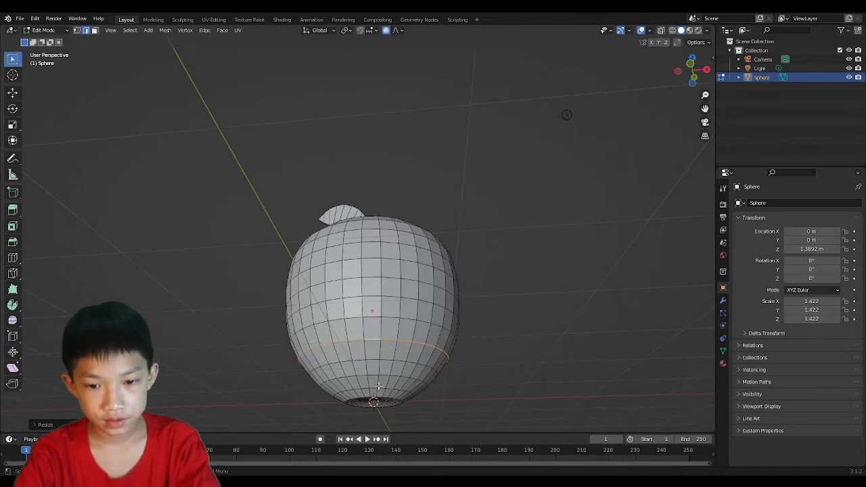
Push the apple's bottom centre vertex up about 0.36 m along Z with proportional size 1 m to form a dimple
key(s)
right_click(395, 373)
middle_drag(397, 370, 402, 336)
scroll(403, 336, up, 3)
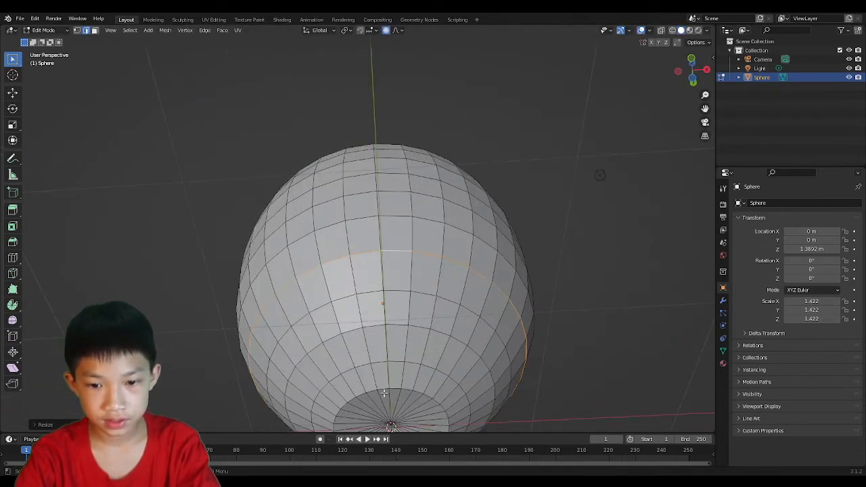
scroll(392, 406, down, 3)
key(g)
key(z)
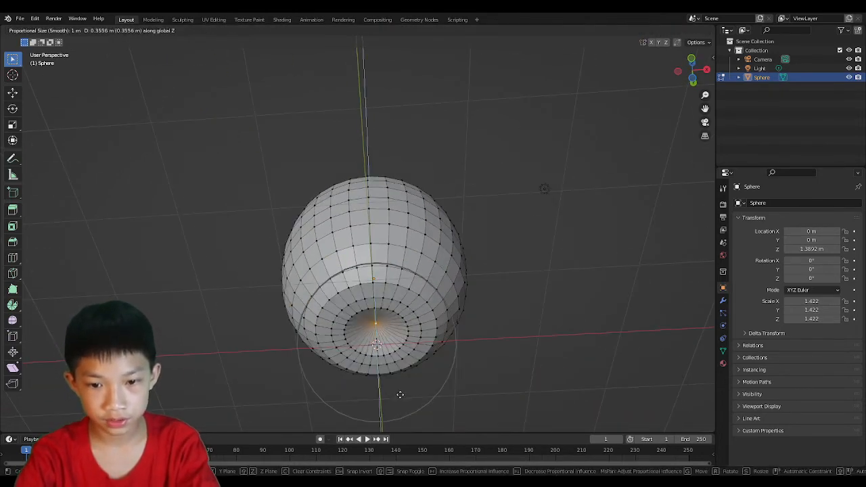
click(400, 394)
middle_drag(400, 396, 423, 422)
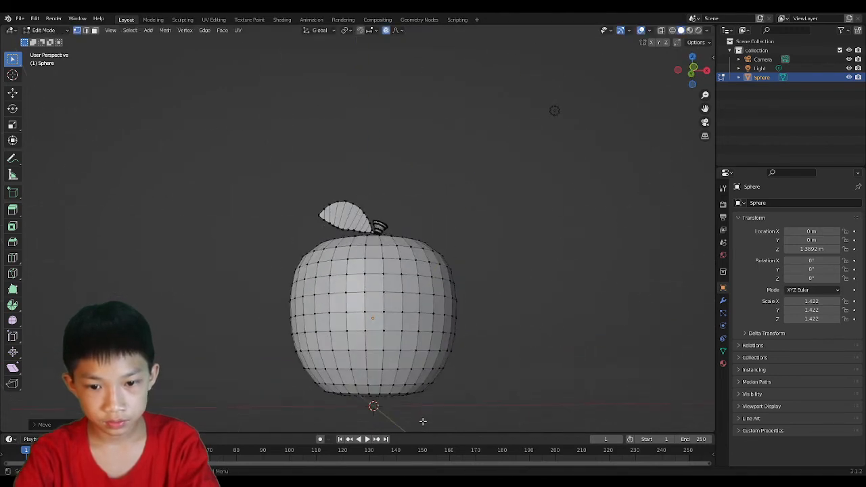
Scale the lower horizontal loop to about 0.88 with proportional size 1 to taper the base, then return to Object Mode
alt+click(393, 371)
key(s)
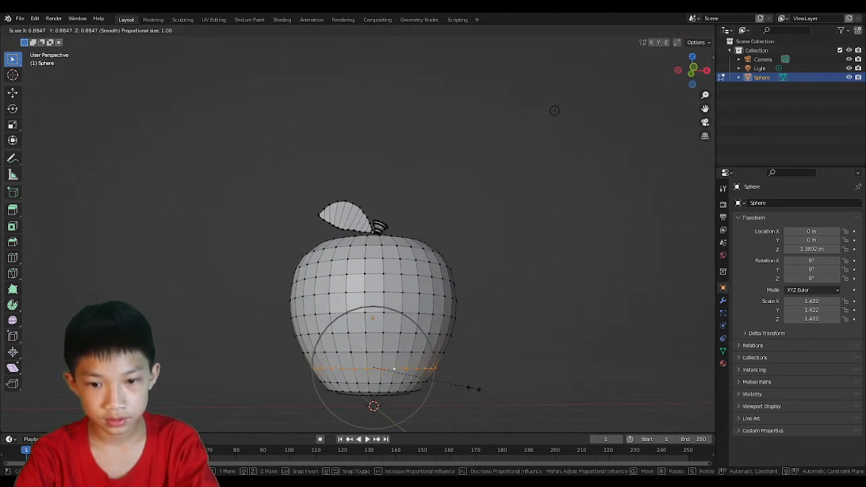
click(472, 388)
key(Tab)
middle_drag(475, 388, 444, 413)
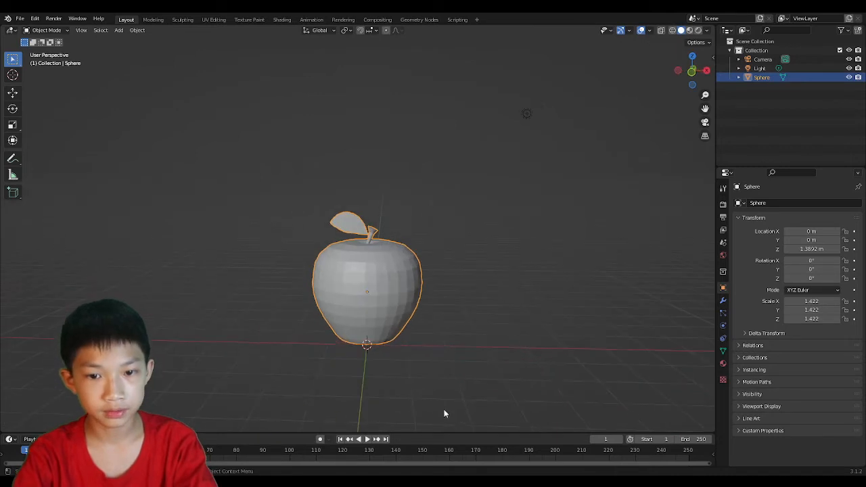
Select the ring of triangular faces around the apple's bottom centre in Edit Mode
middle_drag(427, 342, 321, 245)
scroll(340, 273, up, 5)
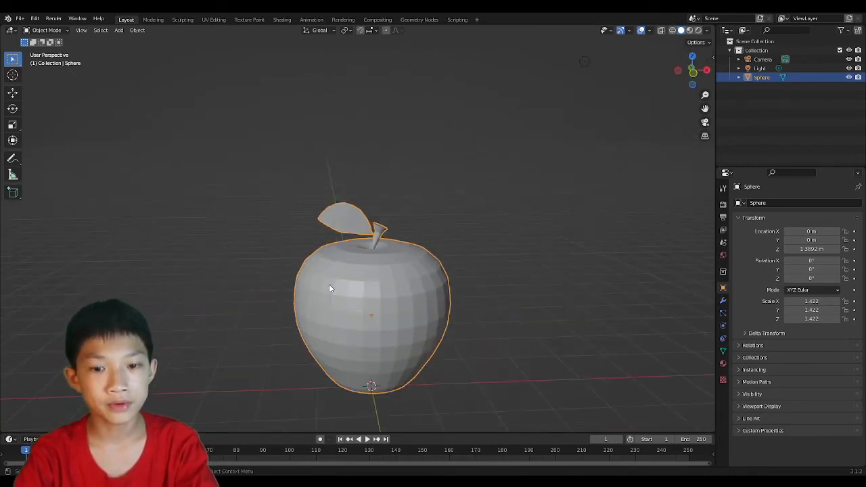
middle_drag(339, 248, 307, 255)
scroll(377, 209, down, 4)
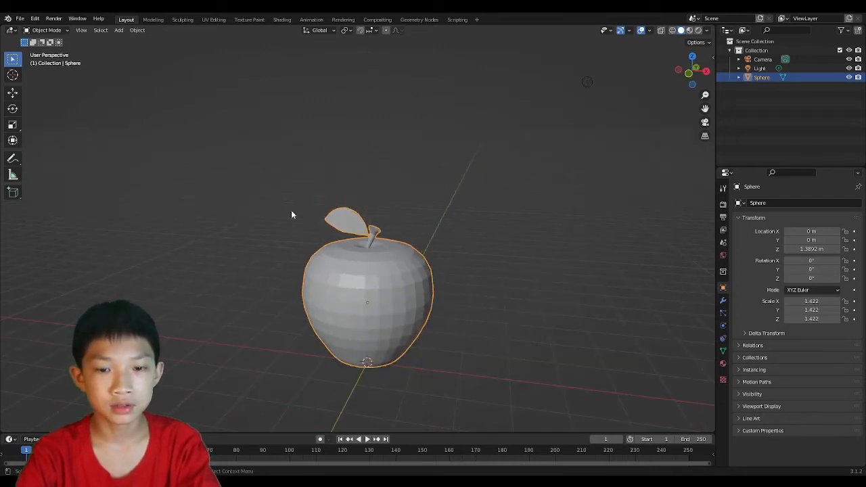
key(Tab)
middle_drag(336, 293, 377, 240)
scroll(350, 166, up, 2)
key(3)
drag(375, 290, 396, 307)
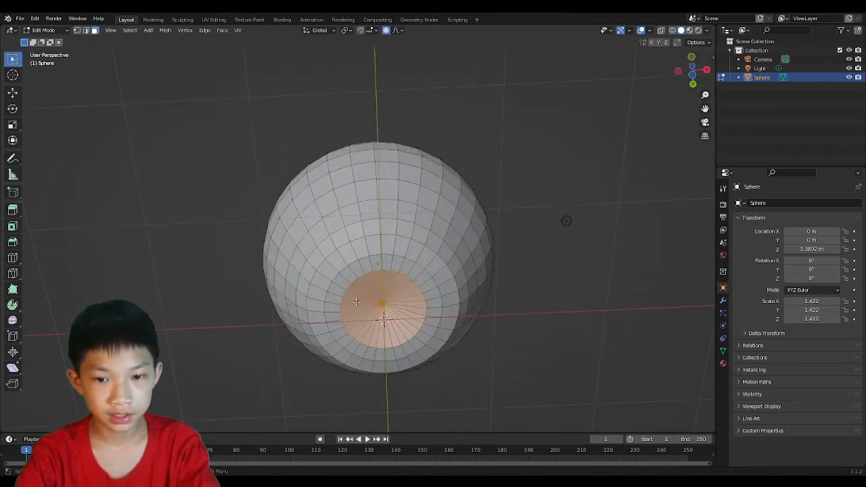
scroll(405, 300, down, 4)
middle_drag(405, 299, 419, 394)
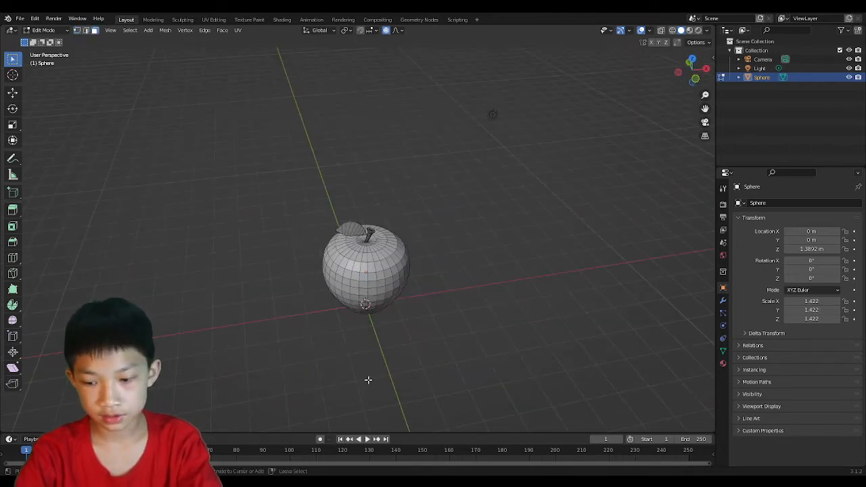
Grow the face selection from the bottom until it covers the apple's body without the stem and leaf
key(ctrl+KP_Add)
key(ctrl+KP_Add)
key(ctrl+KP_Add)
key(ctrl+KP_Add)
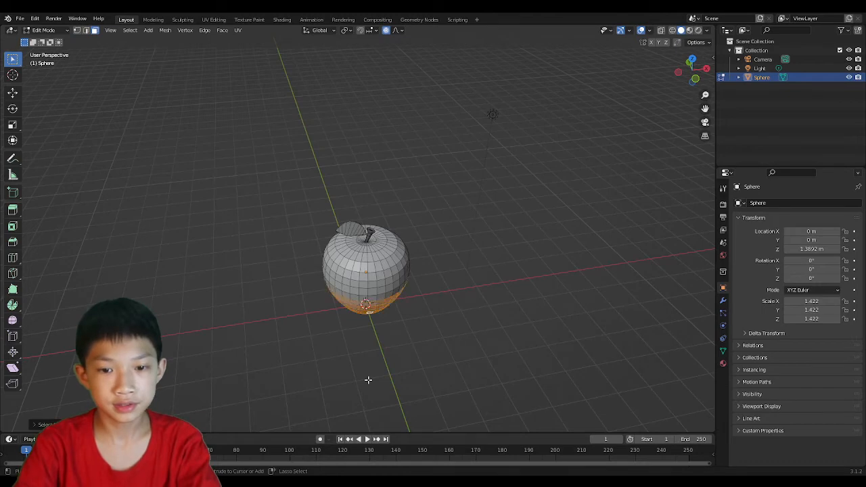
key(ctrl+KP_Add)
key(ctrl+KP_Add)
key(ctrl+KP_Add)
key(ctrl+KP_Add)
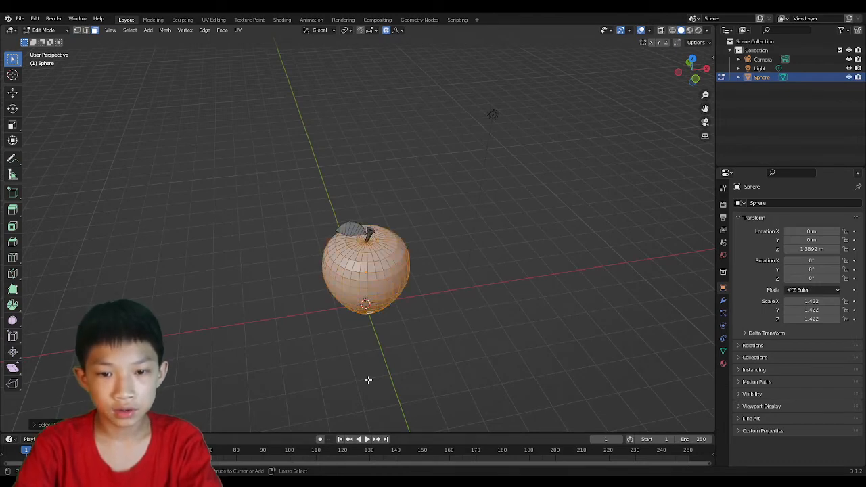
Shrink the apple's body with proportional editing off and raise it along Z to meet the stem
scroll(499, 325, up, 2)
middle_drag(499, 313, 486, 274)
key(s)
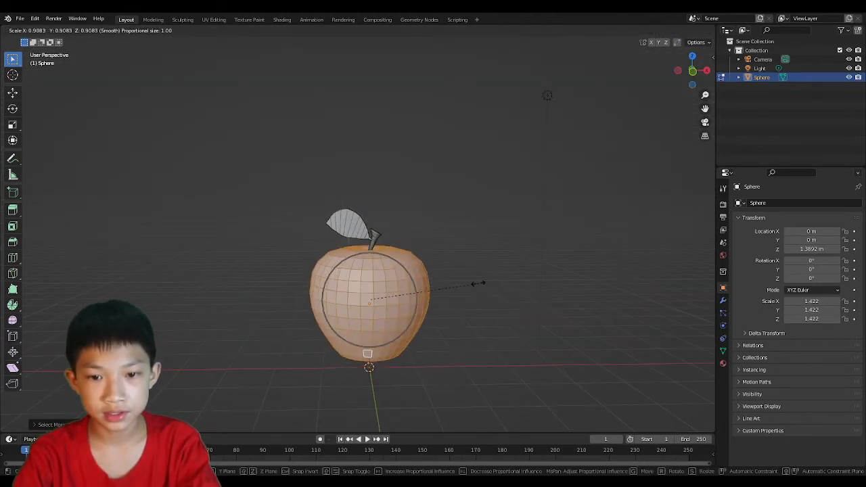
right_click(474, 284)
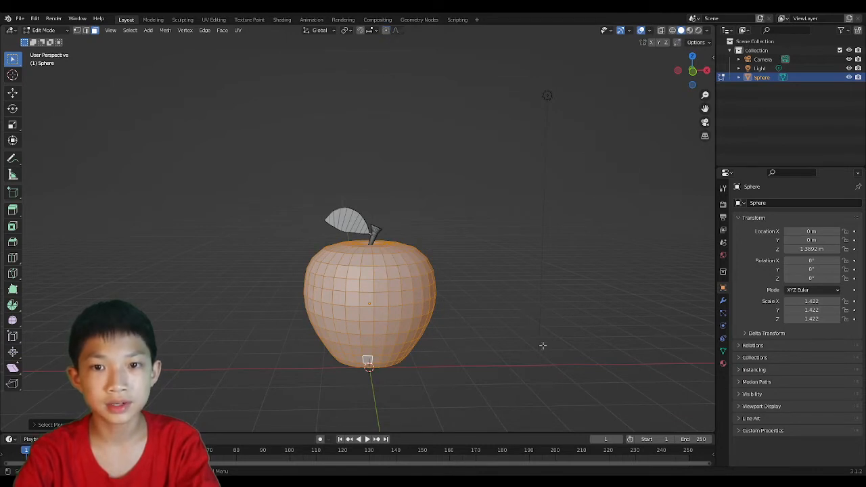
key(s)
click(481, 330)
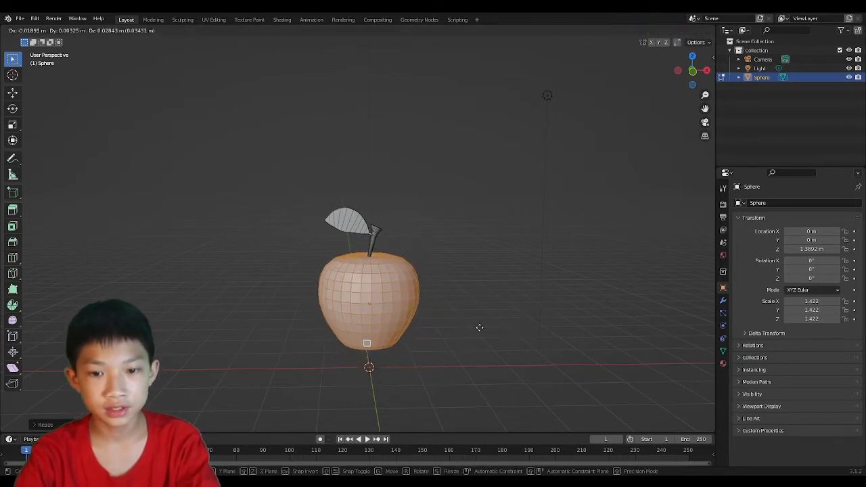
key(g)
key(z)
click(479, 312)
key(Tab)
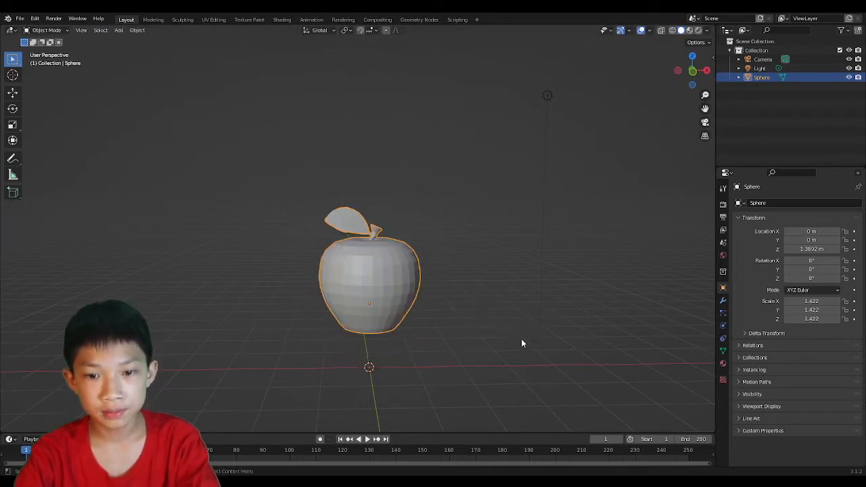
Lower the whole apple object along Z to about 0.56 m so its base rests on the floor grid
middle_drag(522, 338, 493, 329)
key(g)
key(z)
click(494, 367)
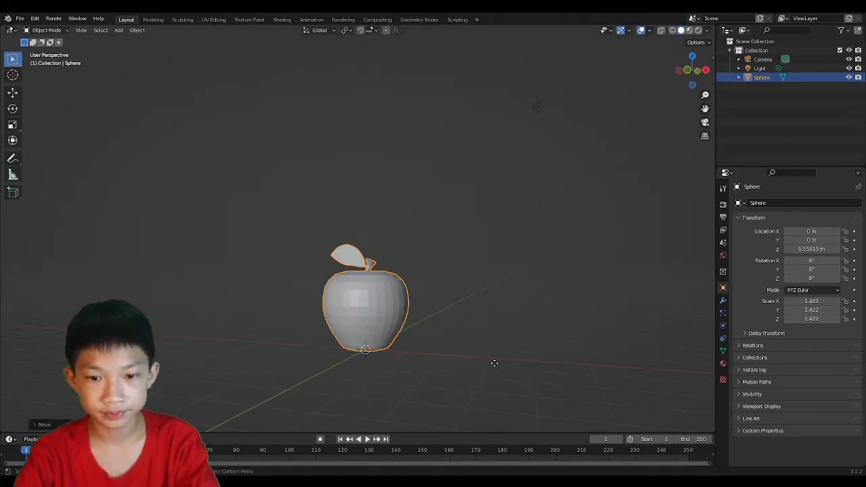
Add a Subdivision Surface modifier to the apple object
scroll(518, 357, up, 5)
middle_drag(500, 364, 478, 280)
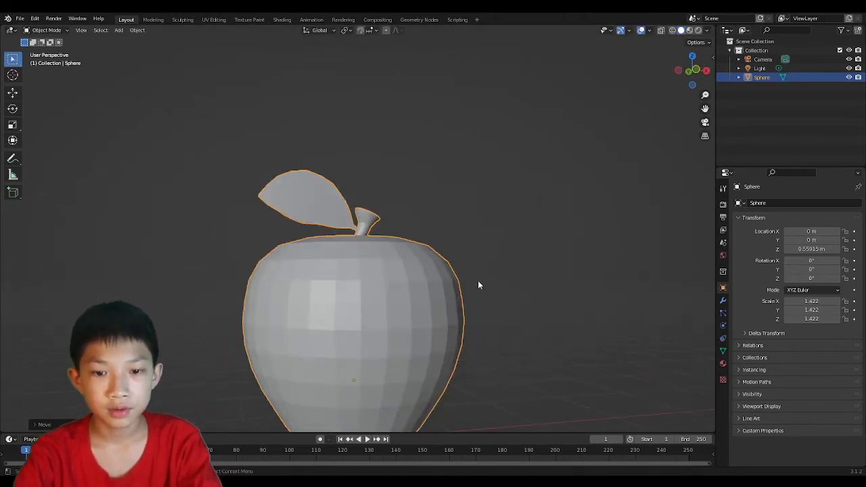
click(722, 300)
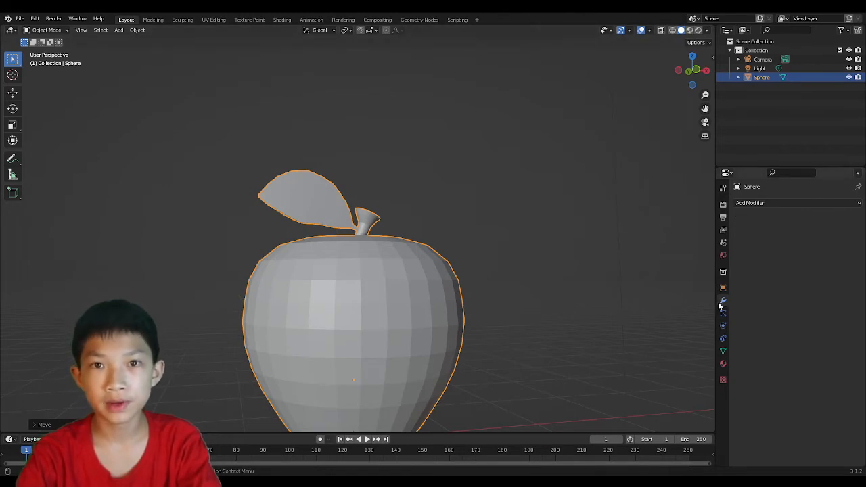
click(748, 204)
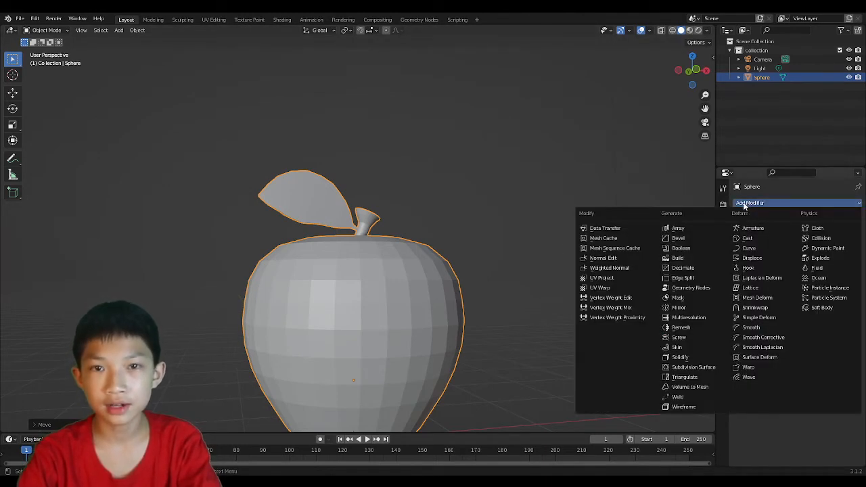
click(693, 367)
middle_drag(626, 242, 305, 292)
key(Tab)
key(Tab)
key(Tab)
key(Tab)
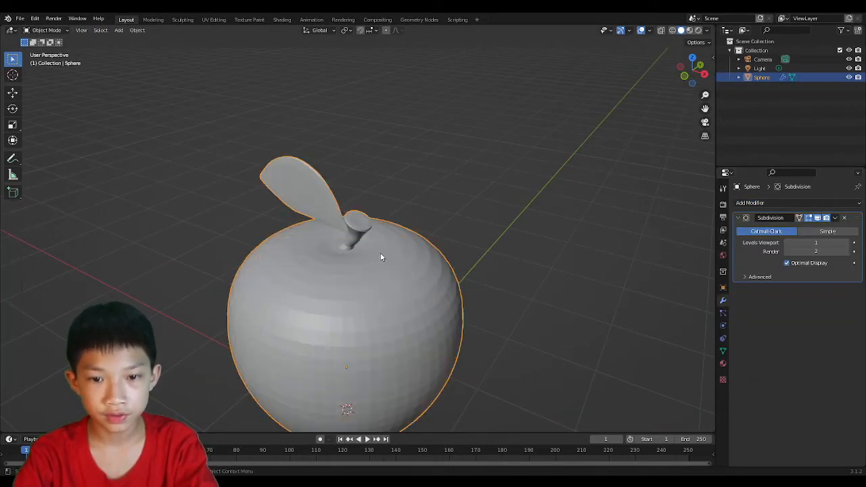
Apply smooth shading to the whole apple object
scroll(402, 256, up, 5)
middle_drag(388, 291, 452, 284)
right_click(412, 276)
click(414, 276)
scroll(377, 244, down, 5)
scroll(433, 284, up, 6)
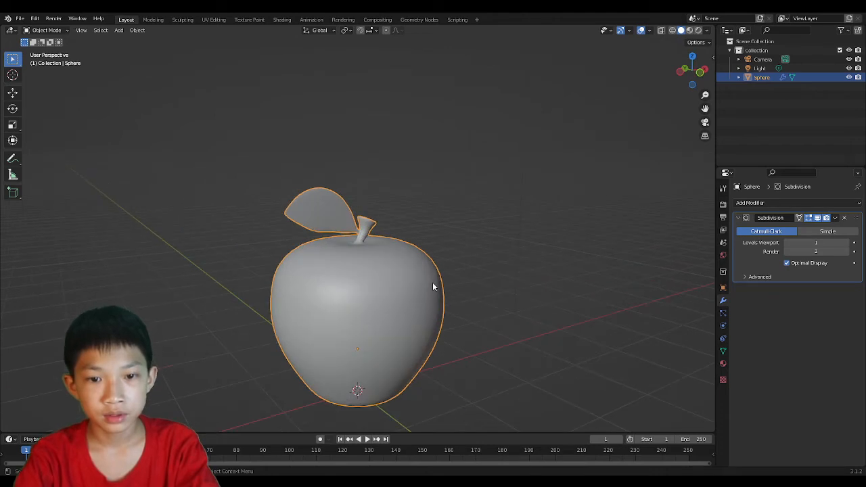
Add a centred loop cut running lengthwise through the leaf from its tip to the stem in Edit Mode
middle_drag(331, 216, 389, 262)
scroll(331, 230, up, 3)
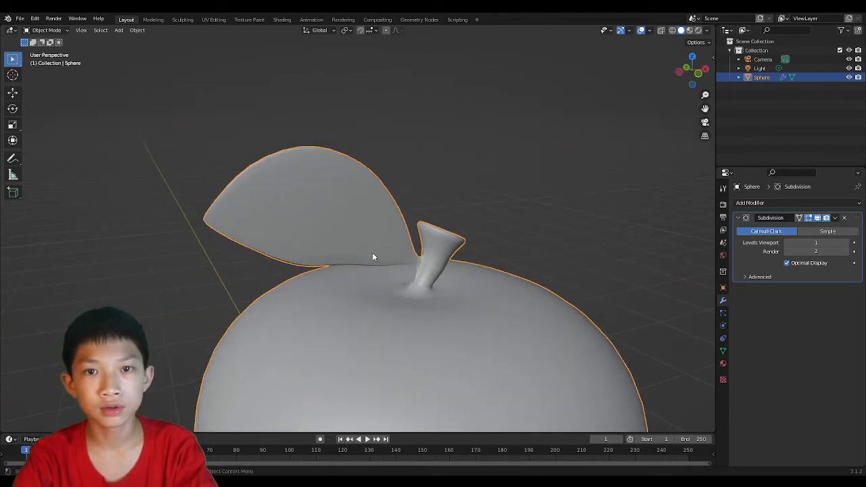
key(Tab)
scroll(243, 224, up, 3)
key(alt+a)
scroll(241, 226, down, 1)
middle_drag(241, 226, 244, 210)
shift+middle_drag(243, 210, 408, 233)
key(ctrl+r)
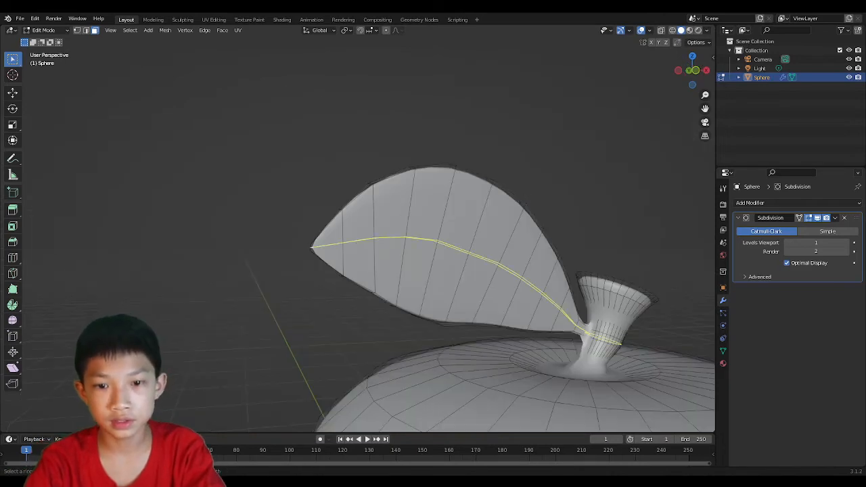
click(377, 228)
right_click(376, 227)
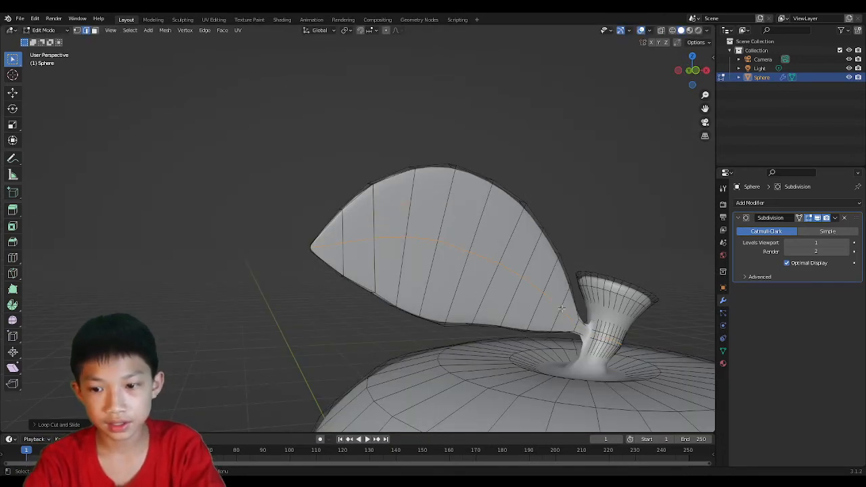
Select only the centre-line edges on both sides of the leaf, leaving out the loop's part on the stem
scroll(551, 305, up, 2)
scroll(620, 362, down, 2)
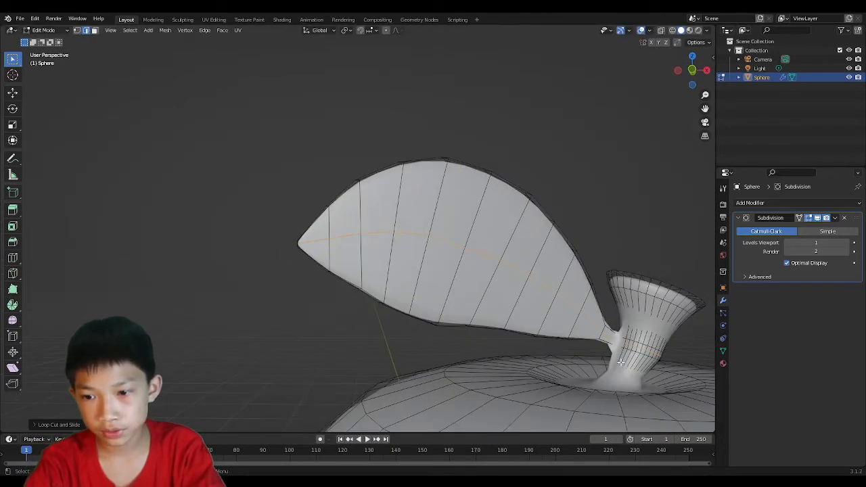
click(594, 333)
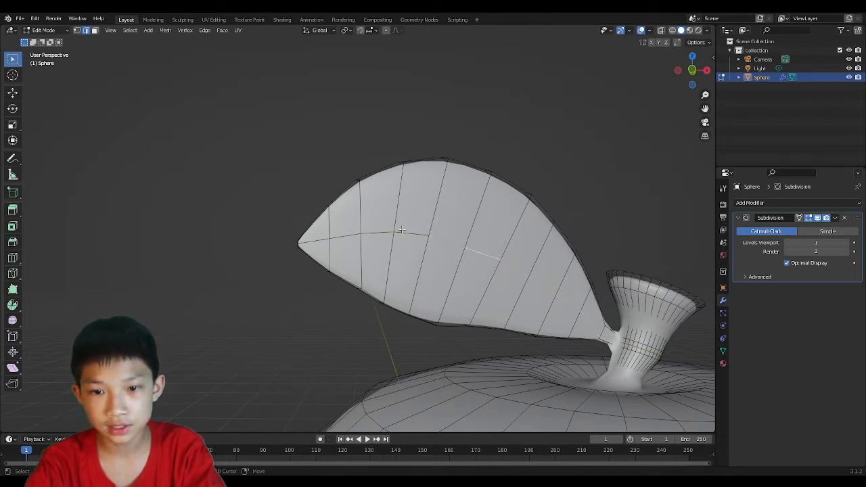
middle_drag(332, 240, 485, 267)
scroll(484, 267, up, 3)
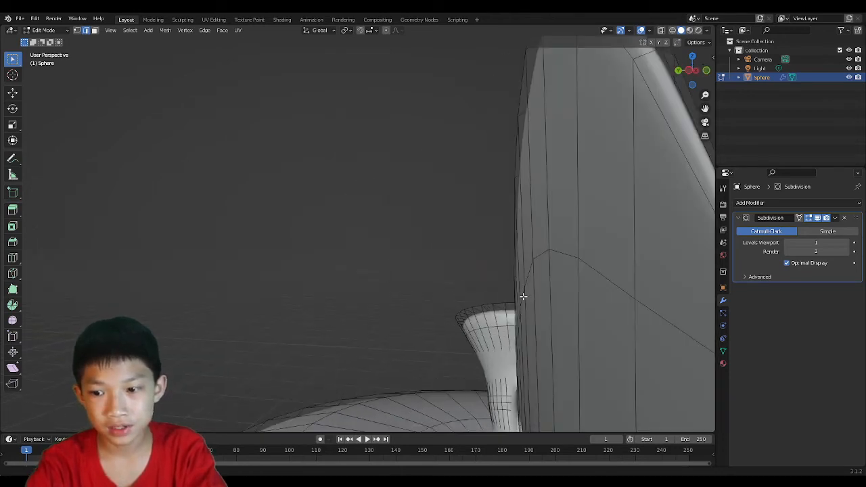
middle_drag(523, 296, 458, 277)
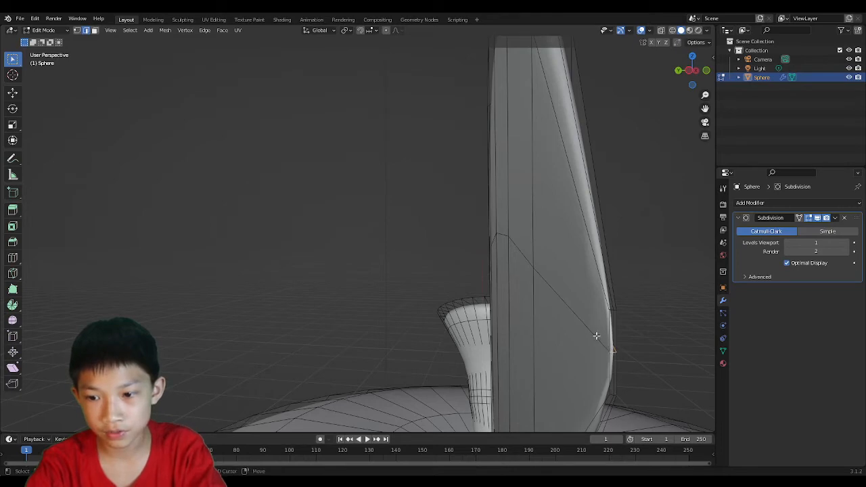
middle_drag(596, 335, 2, 257)
scroll(134, 291, down, 8)
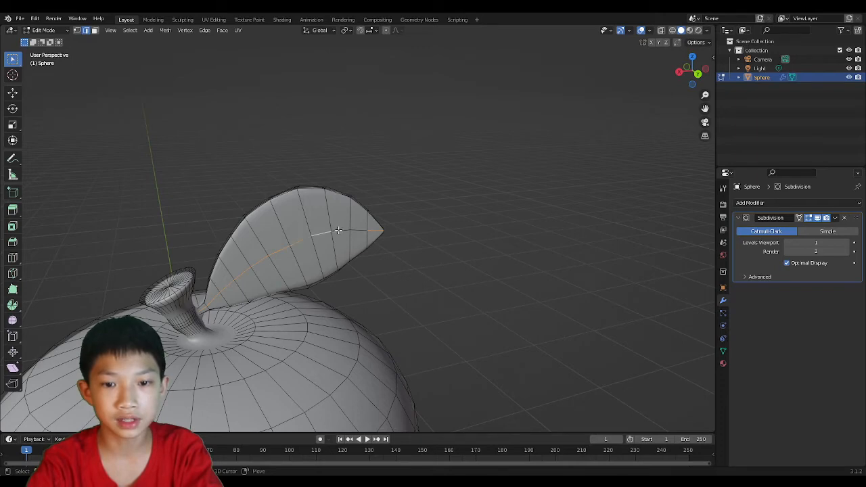
shift+click(360, 230)
Bevel the leaf's selected centre-line edges into a narrow strip with an edge along its middle
middle_drag(361, 230, 429, 184)
scroll(352, 223, up, 2)
key(ctrl+b)
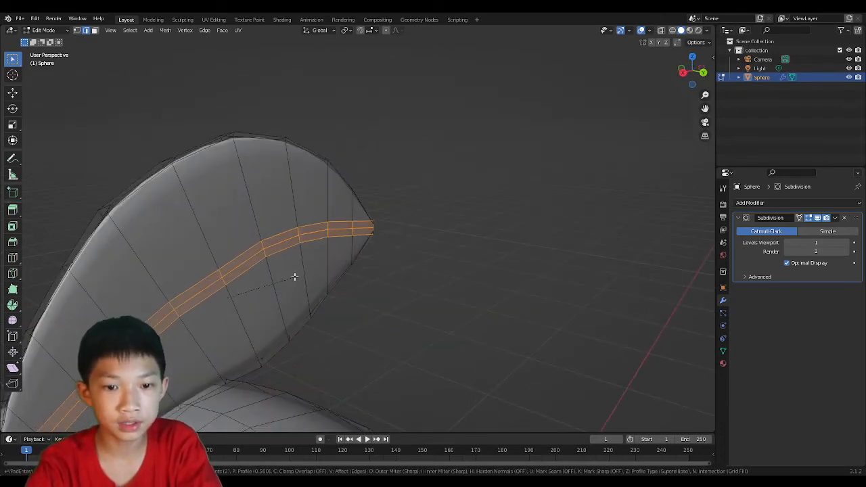
click(292, 274)
middle_drag(309, 267, 304, 232)
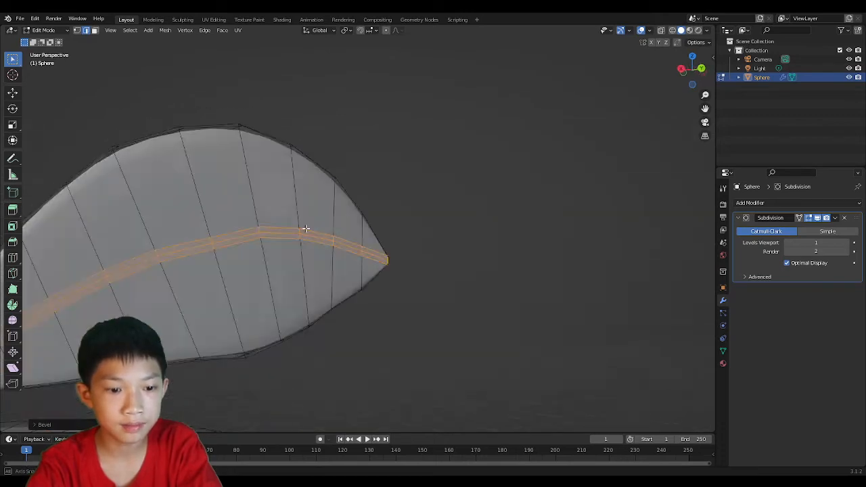
scroll(228, 242, down, 3)
middle_drag(228, 243, 264, 251)
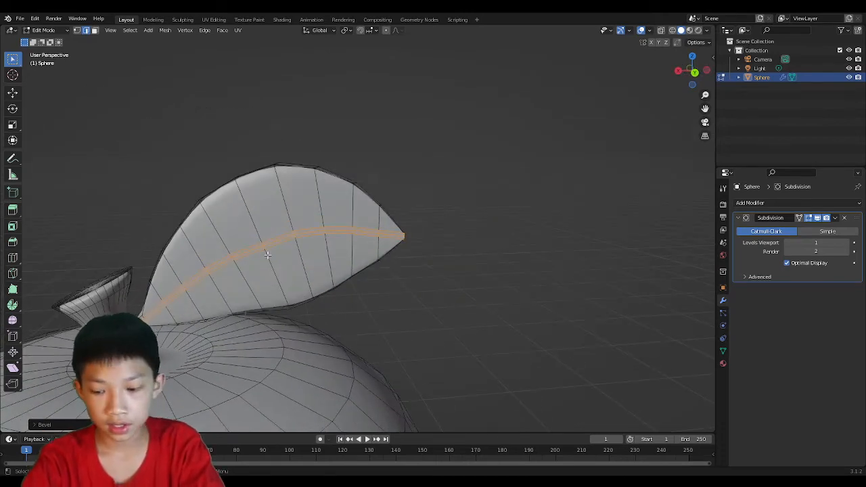
Reduce the selection to the strip's middle edges and scale them down along X to form the leaf's central vein
key(ctrl+KP_Subtract)
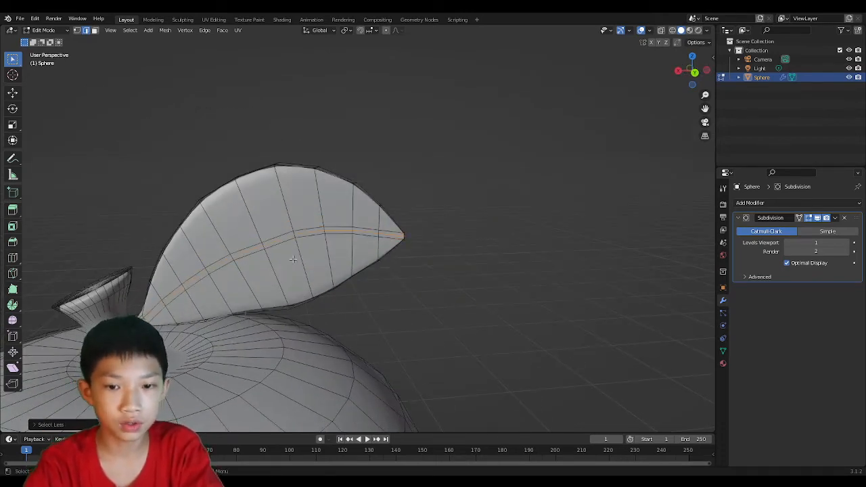
scroll(293, 259, down, 4)
middle_drag(293, 259, 179, 295)
middle_drag(386, 265, 318, 242)
scroll(318, 242, up, 5)
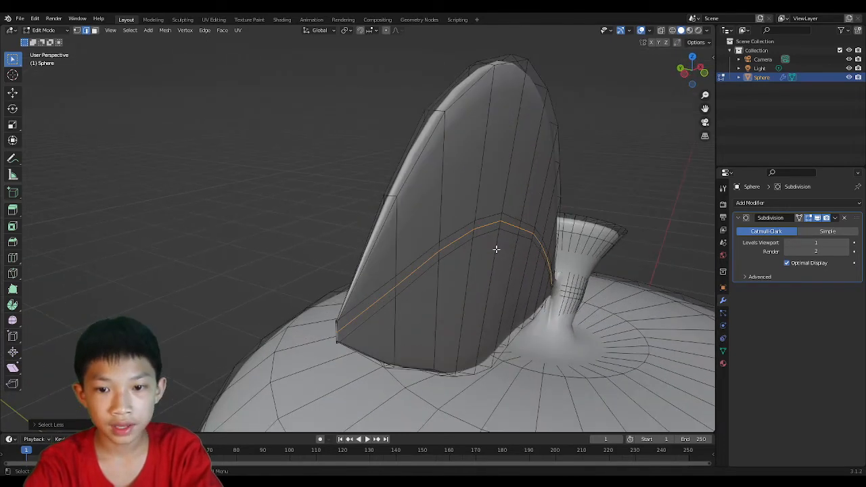
key(s)
key(x)
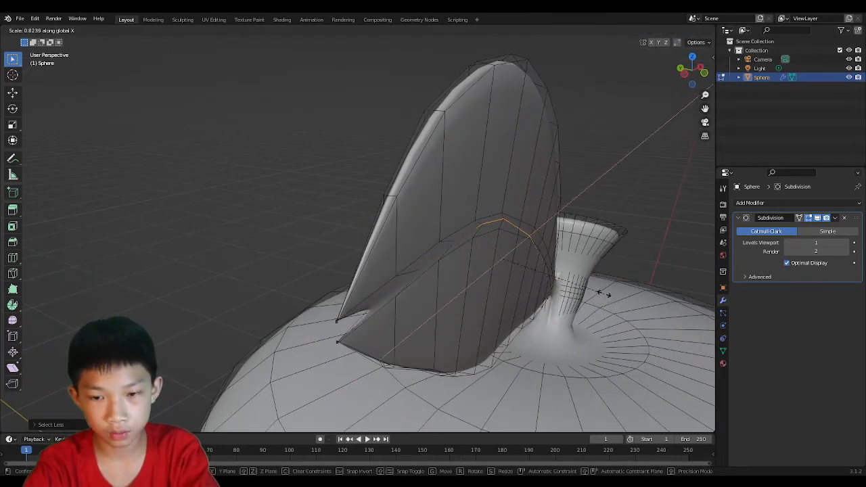
click(589, 298)
Return to Object Mode and examine the leaf's central vein and the smoothed apple
key(Tab)
scroll(577, 290, up, 5)
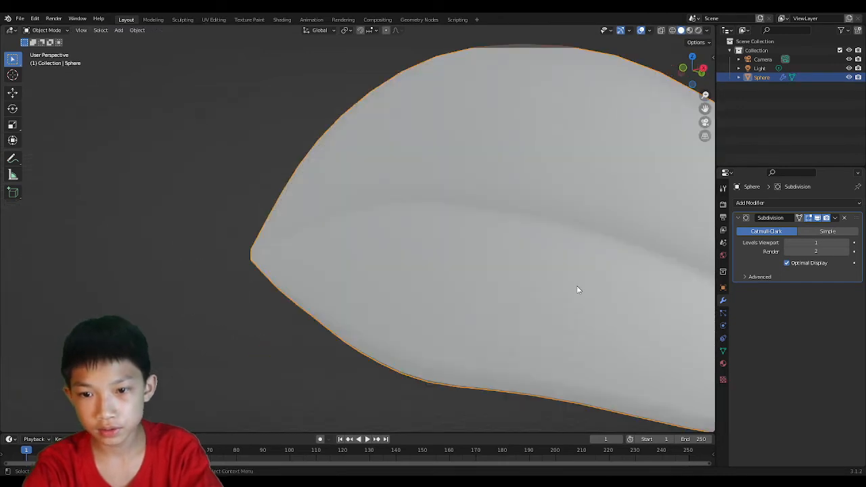
scroll(373, 217, down, 6)
middle_drag(378, 218, 345, 234)
scroll(491, 260, up, 1)
scroll(405, 226, down, 3)
middle_drag(405, 227, 440, 250)
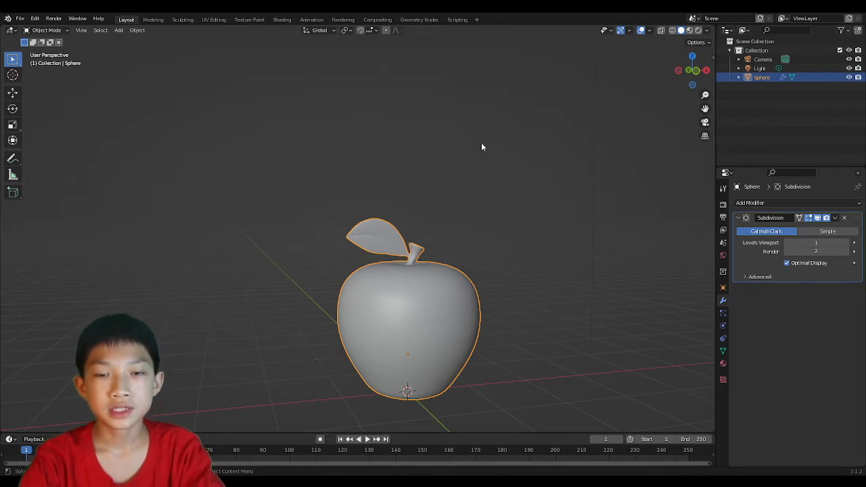
Show the viewport in Material Preview and give the apple a new material with a red base color
click(688, 31)
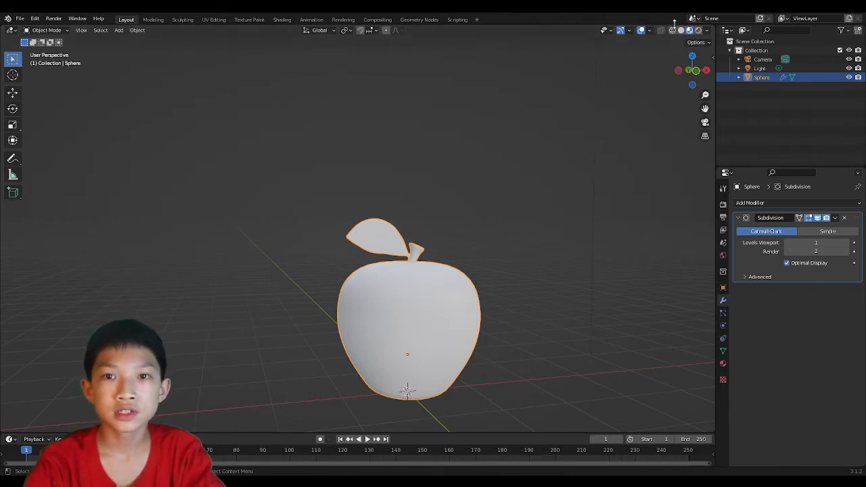
click(722, 364)
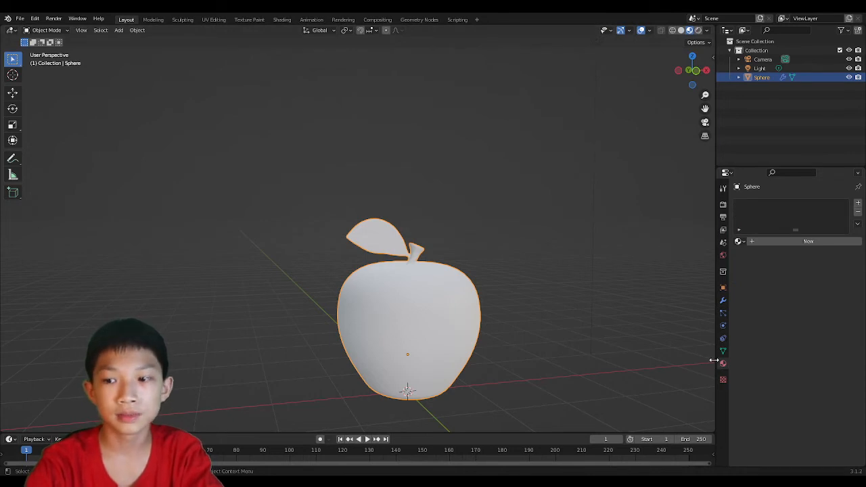
click(769, 243)
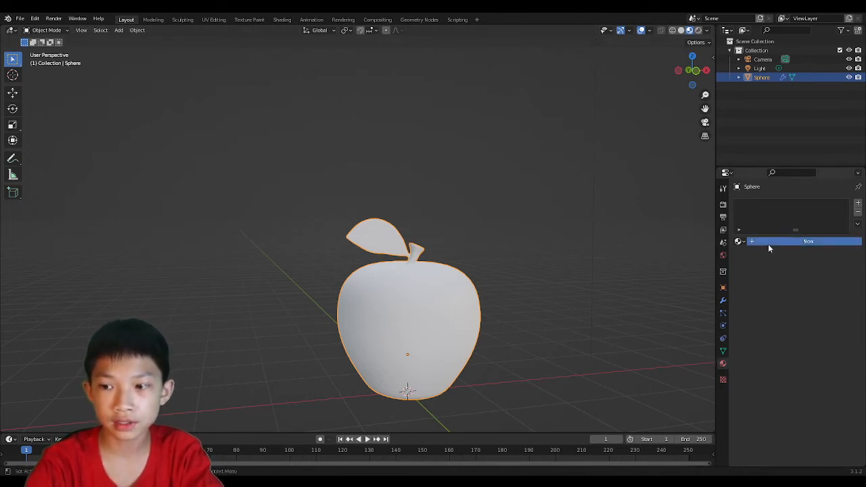
click(816, 337)
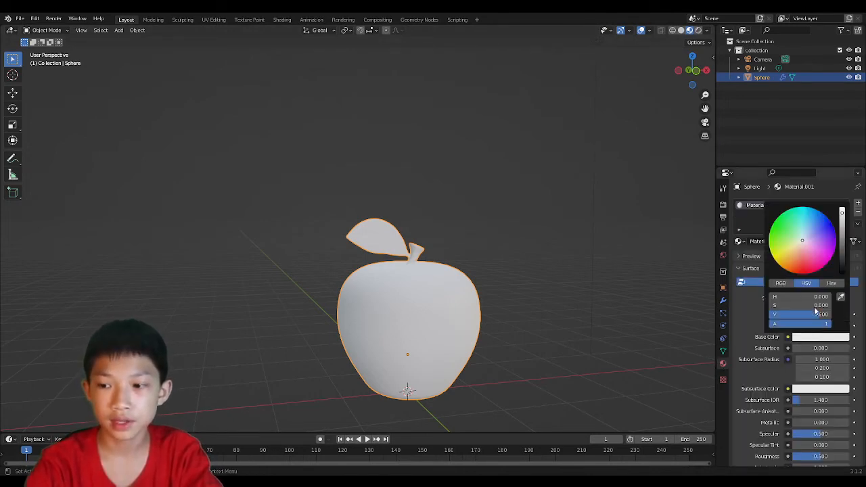
drag(804, 263, 803, 274)
click(490, 240)
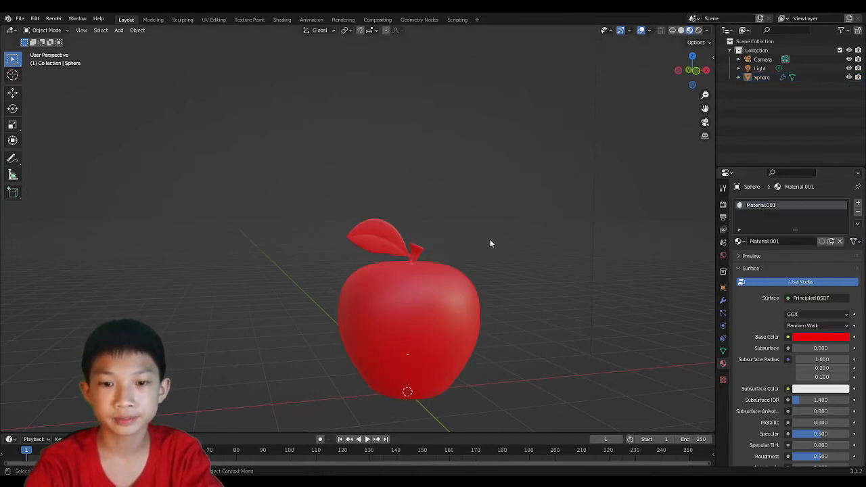
Select the faces on the top end of the stem in Edit Mode with face selection
scroll(493, 231, up, 2)
scroll(488, 234, down, 2)
scroll(484, 240, up, 4)
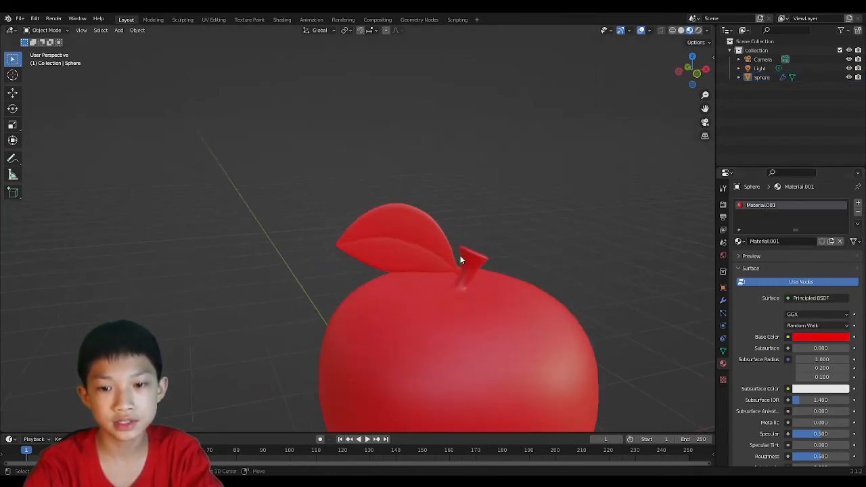
scroll(391, 247, up, 3)
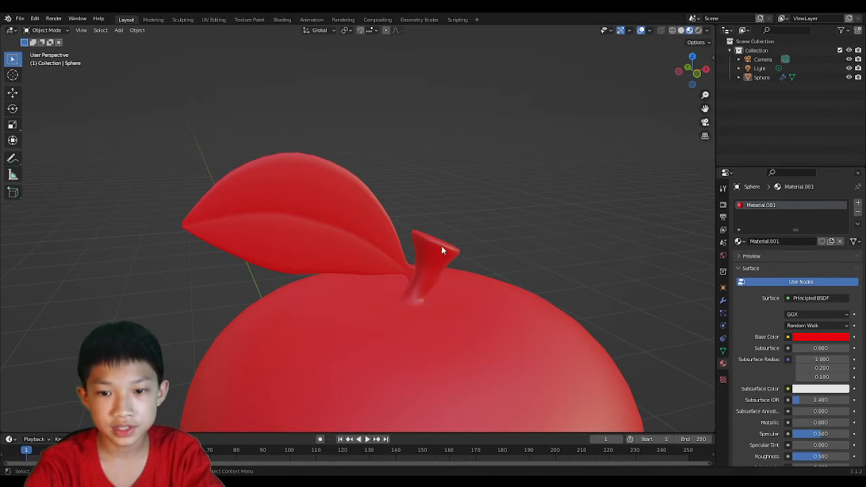
middle_drag(409, 247, 375, 246)
key(Tab)
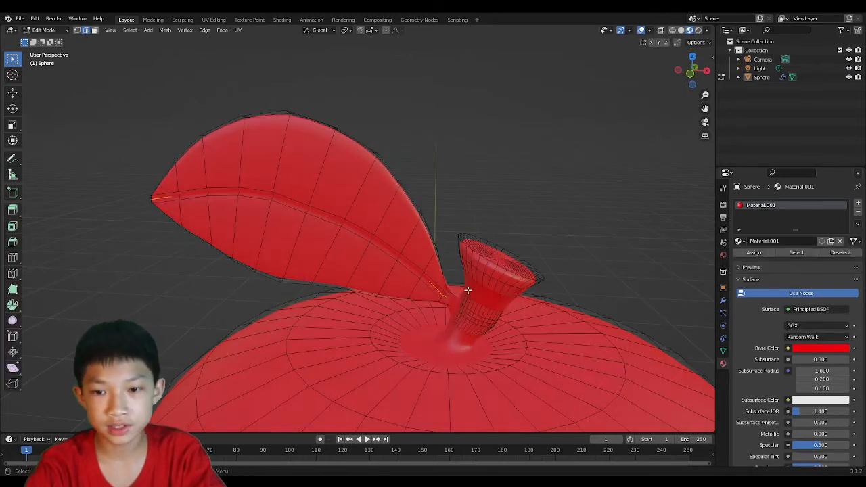
middle_drag(484, 274, 440, 270)
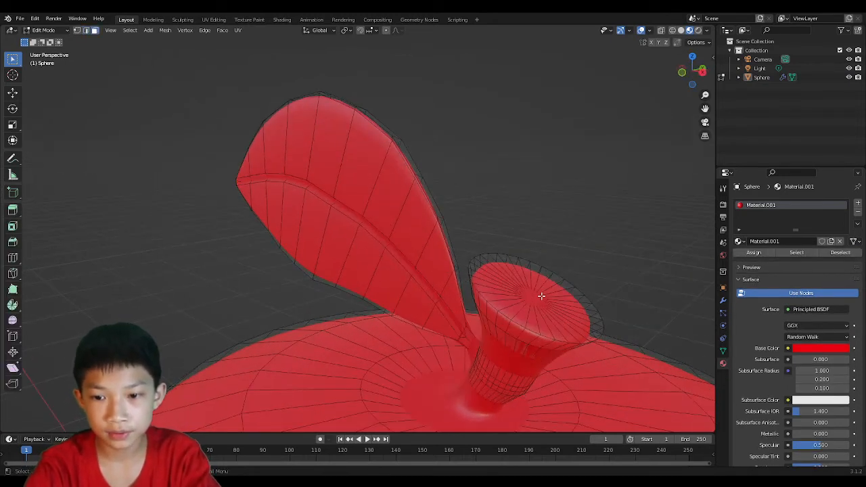
drag(525, 290, 547, 305)
middle_drag(541, 290, 559, 277)
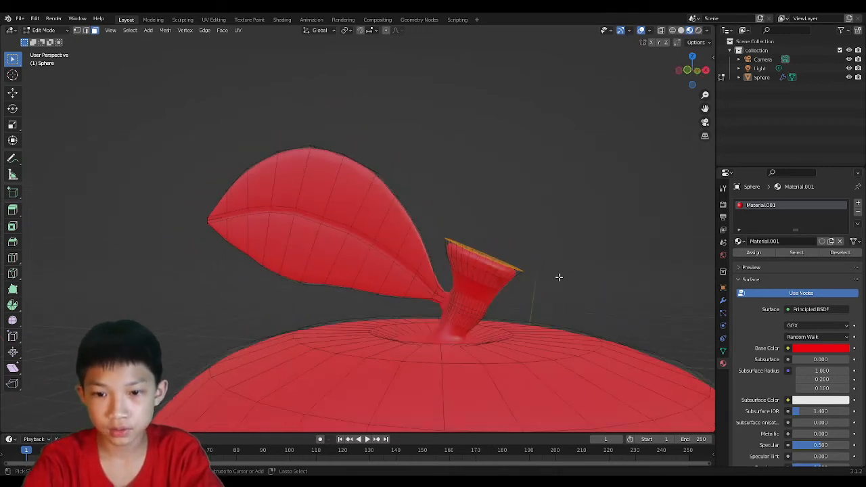
Grow the face selection from the stem's top end down over its upper section, without including the leaf
key(ctrl+KP_Add)
key(ctrl+KP_Add)
key(ctrl+KP_Add)
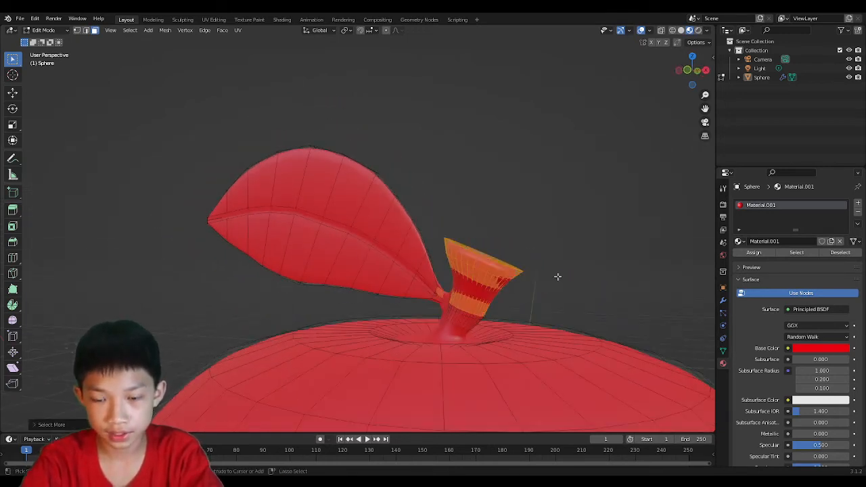
key(ctrl+KP_Subtract)
scroll(547, 271, up, 6)
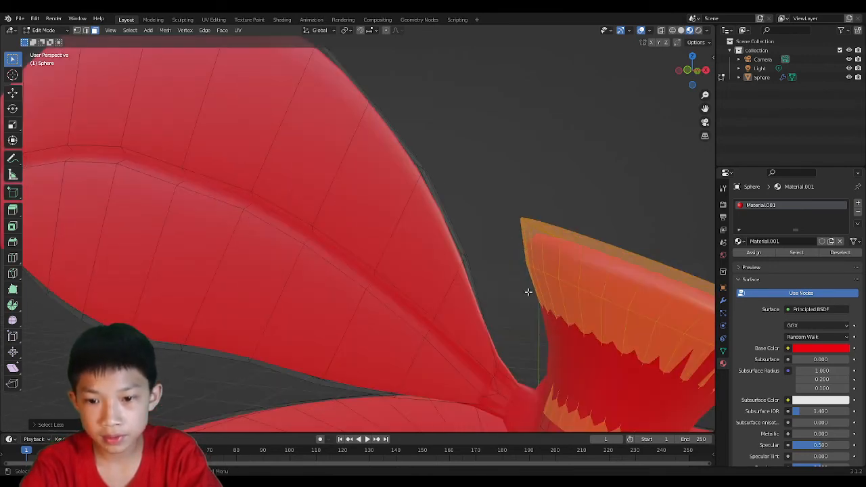
scroll(424, 193, up, 2)
key(ctrl+KP_Add)
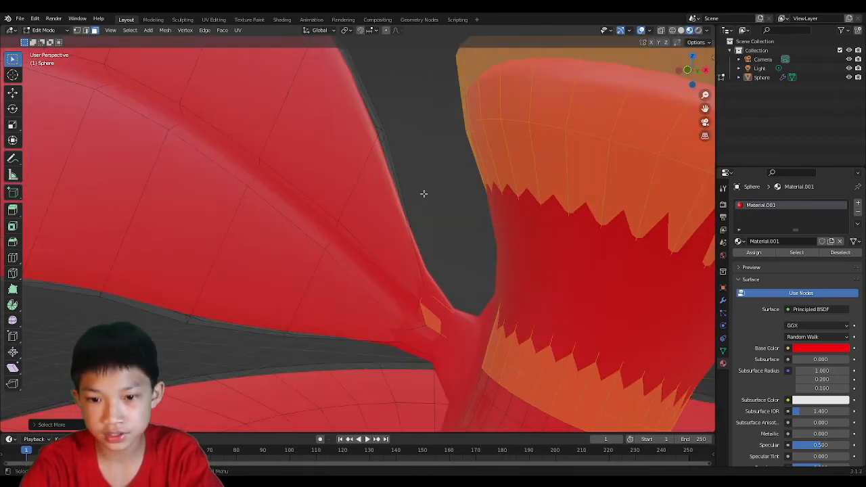
key(ctrl+KP_Subtract)
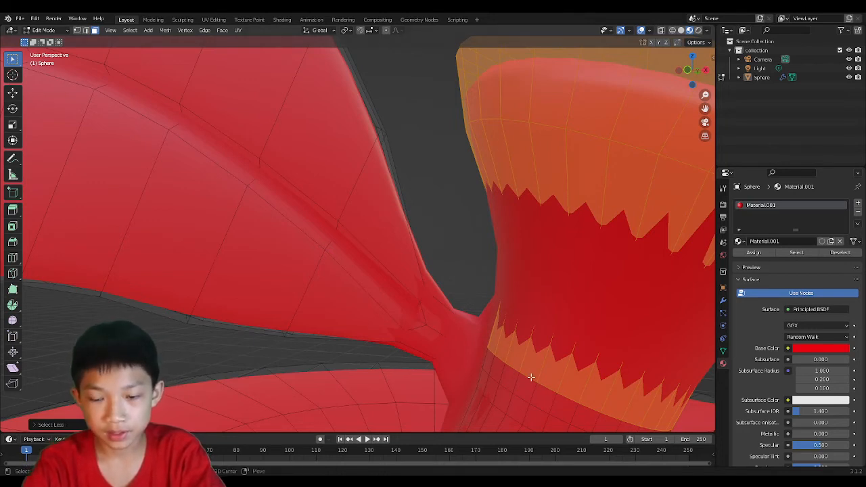
middle_drag(498, 348, 503, 234)
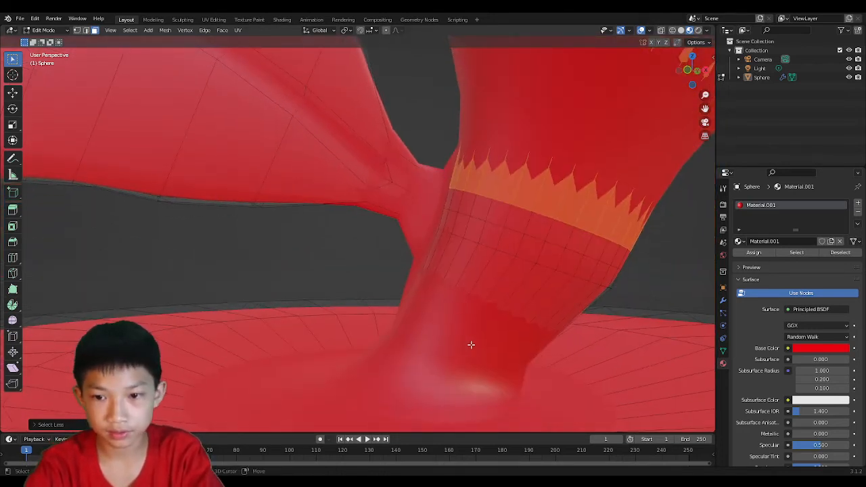
Turn off the viewport display of the Subdivision modifier so the original stem faces show
click(723, 301)
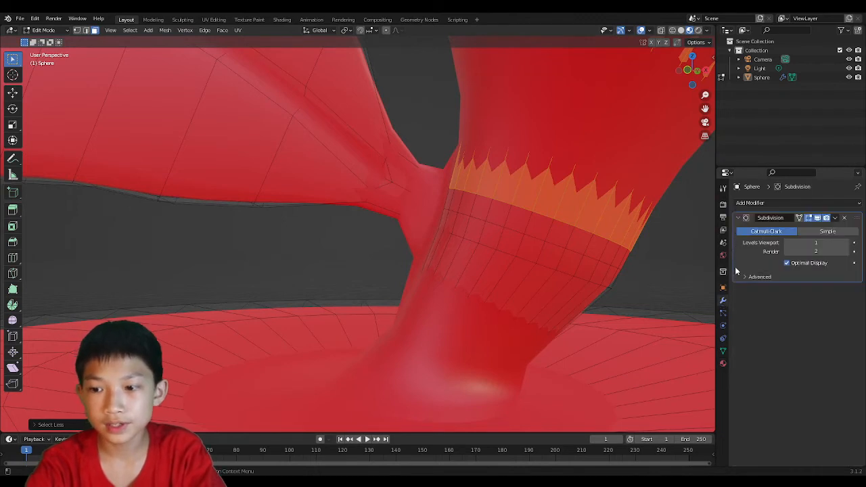
click(817, 218)
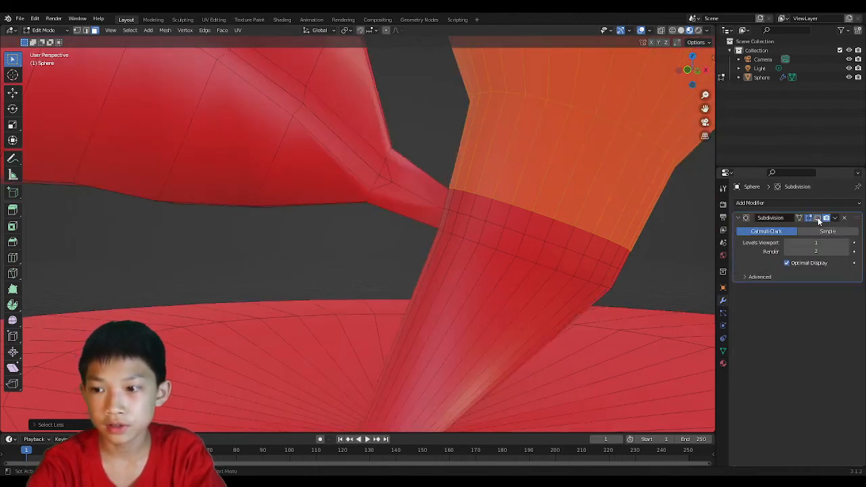
scroll(436, 316, down, 3)
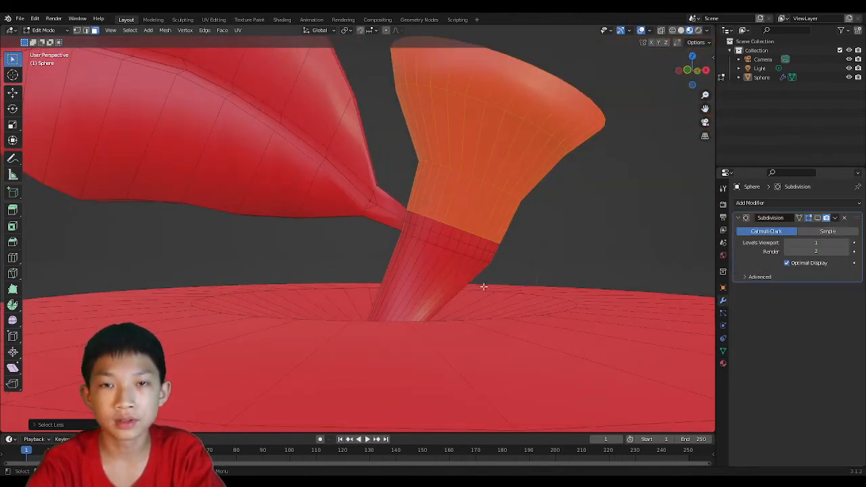
scroll(483, 287, up, 2)
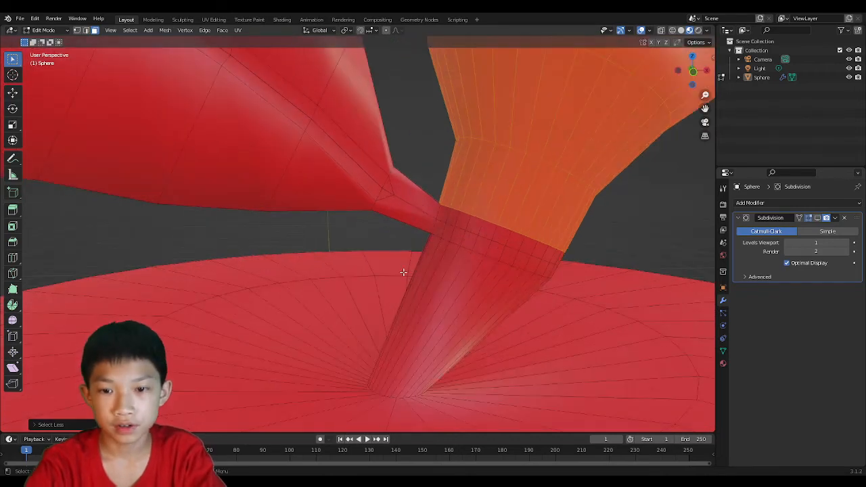
Add the ring of long faces at the stem's base and the first faces of the narrow middle band to the selection
alt+shift+click(428, 299)
scroll(467, 298, up, 3)
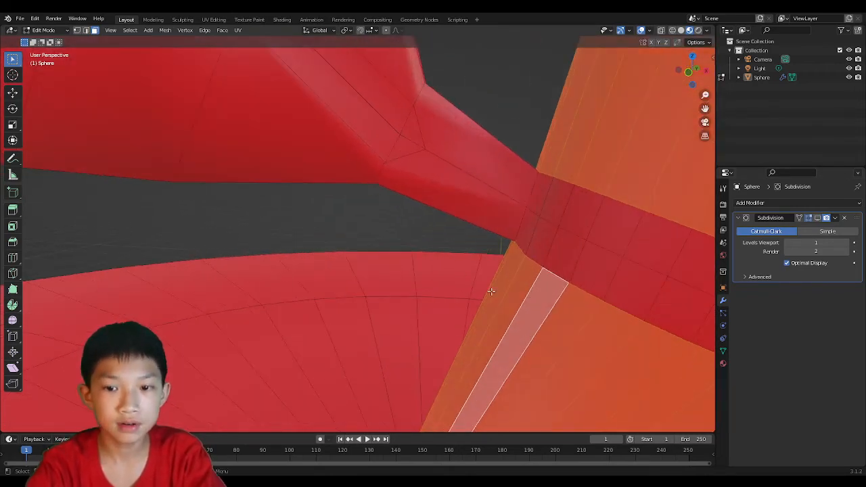
shift+drag(537, 182, 533, 215)
shift+drag(567, 201, 578, 220)
shift+drag(606, 231, 621, 205)
shift+drag(595, 198, 678, 270)
middle_drag(666, 263, 594, 248)
scroll(597, 257, down, 5)
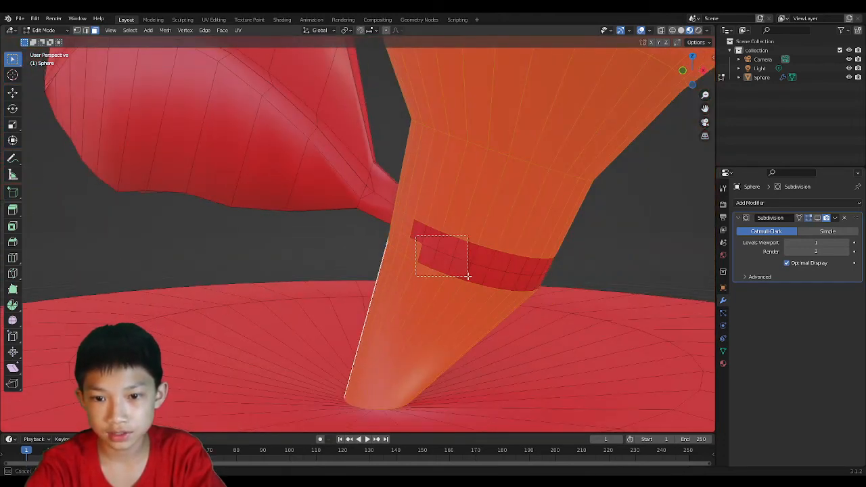
Add the remaining faces of the narrow band all the way around the stem to complete the stem selection
middle_drag(466, 274, 385, 253)
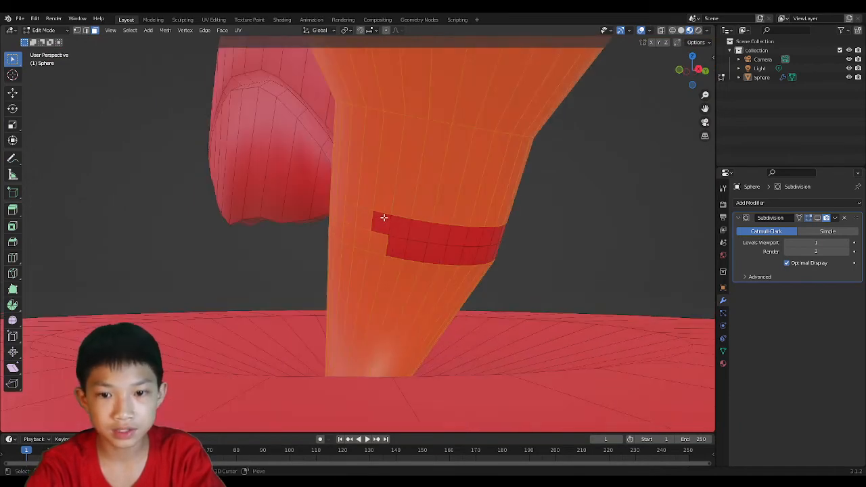
shift+drag(384, 218, 477, 267)
middle_drag(477, 268, 400, 264)
shift+drag(250, 238, 302, 271)
middle_drag(302, 271, 248, 268)
shift+drag(163, 240, 250, 267)
middle_drag(250, 268, 266, 226)
shift+drag(293, 209, 296, 216)
middle_drag(297, 216, 173, 213)
scroll(355, 244, down, 3)
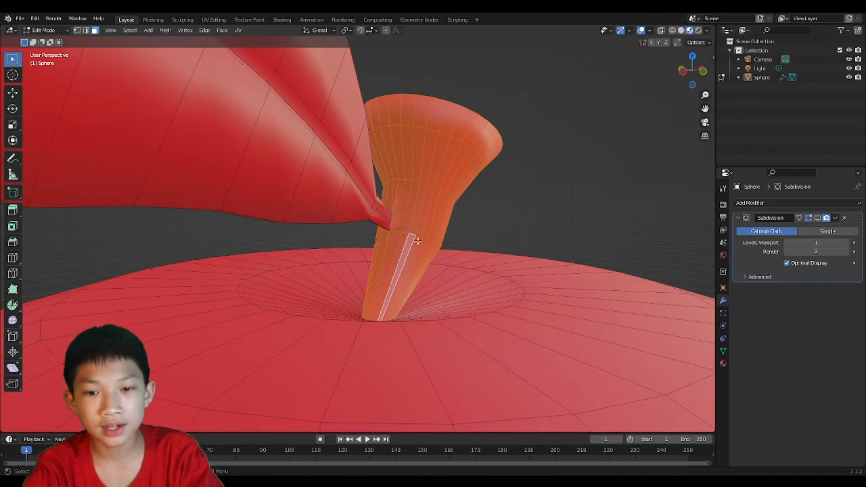
Add a second material slot with a new material and assign it to the selected stem faces
middle_drag(406, 212, 348, 233)
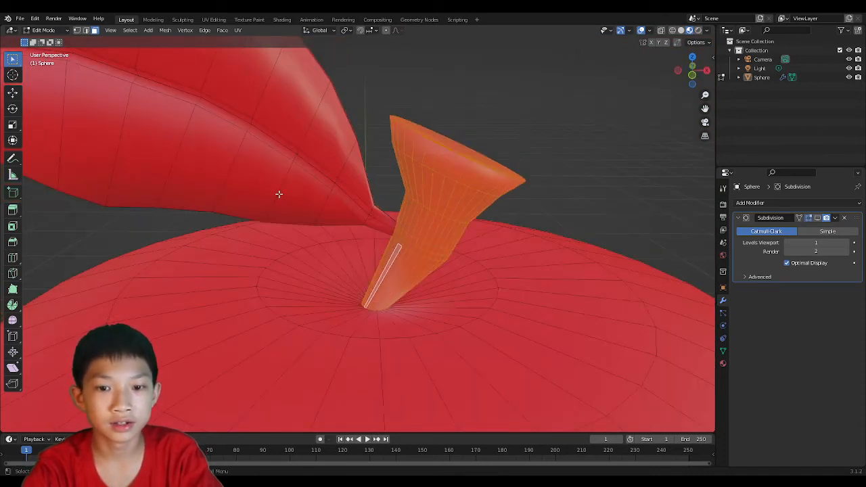
scroll(364, 223, down, 1)
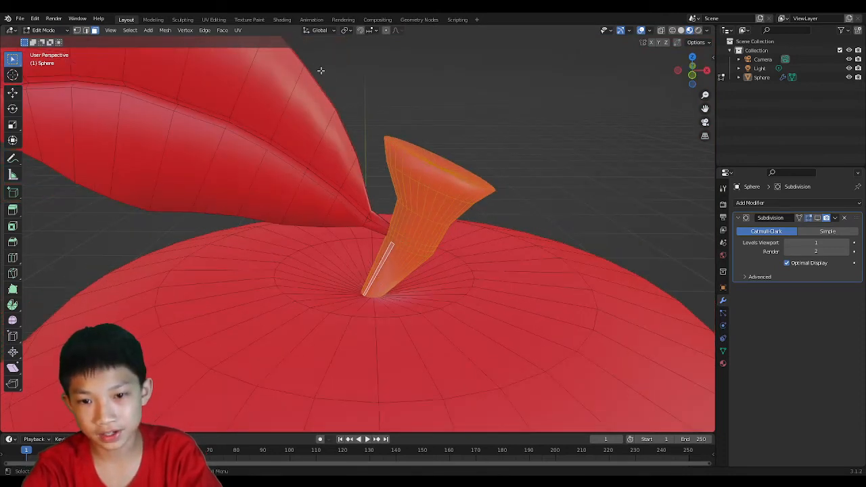
scroll(429, 197, up, 3)
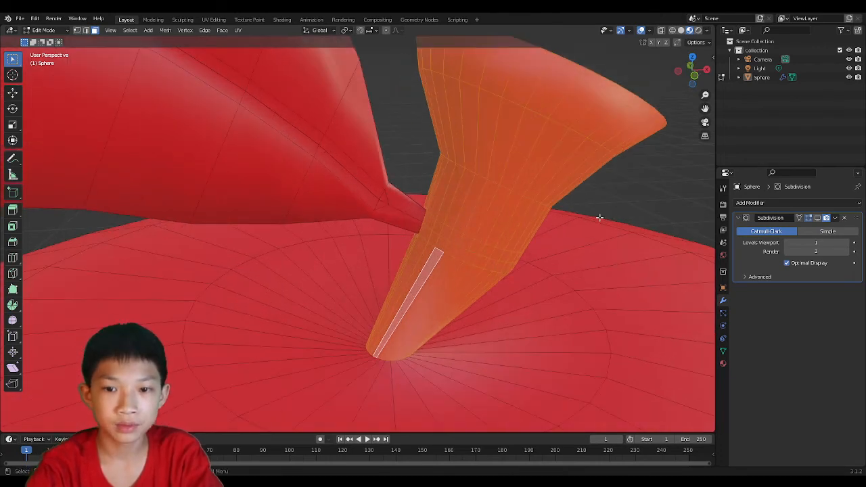
scroll(600, 218, down, 2)
scroll(435, 180, down, 2)
middle_drag(434, 181, 482, 221)
click(723, 364)
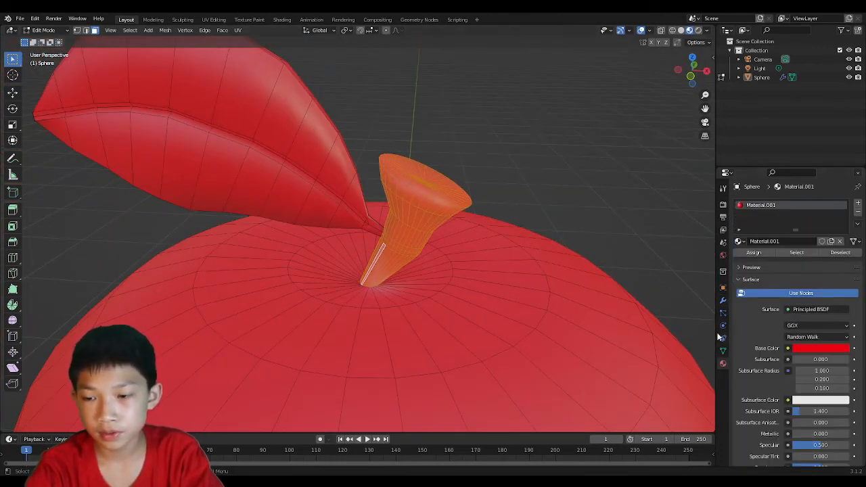
click(857, 205)
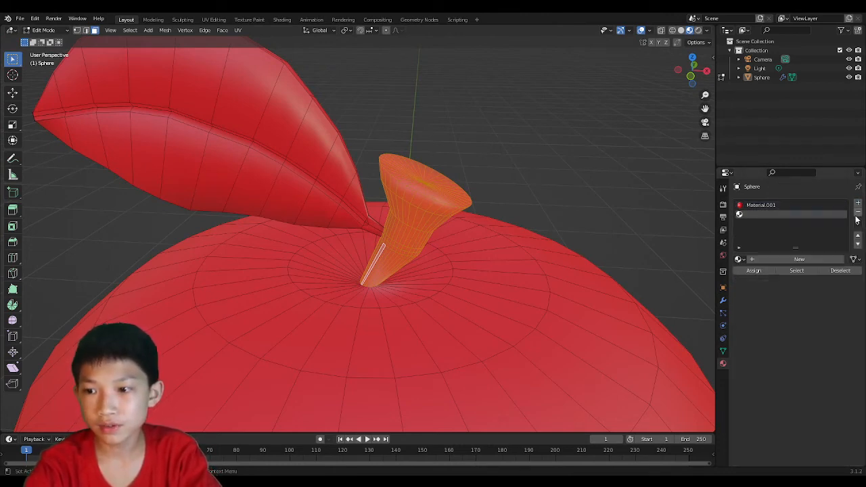
click(783, 260)
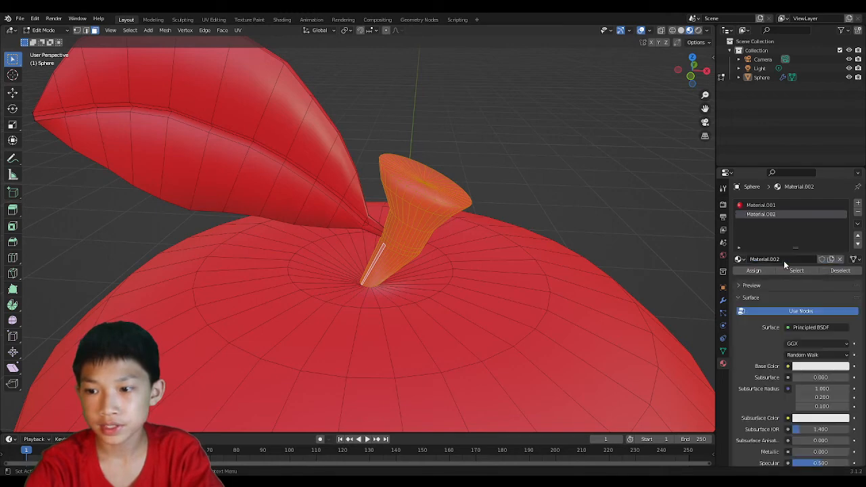
click(756, 272)
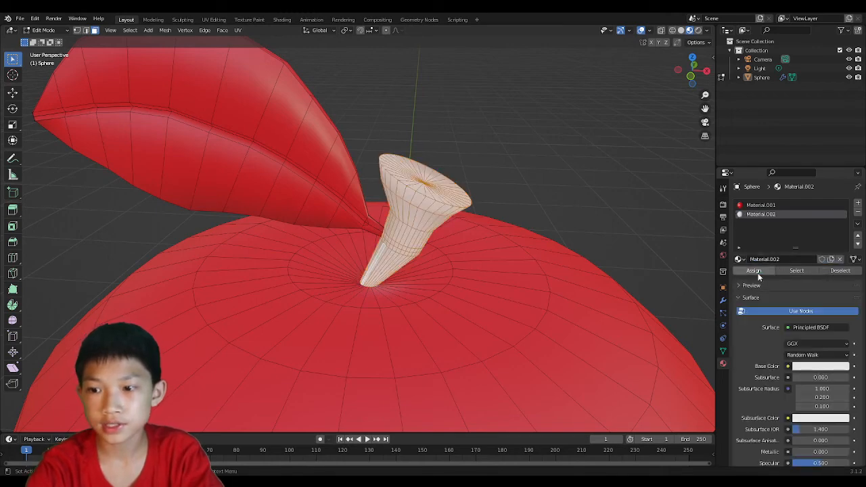
Set the base color of the stem's material to a dark brown
click(815, 366)
drag(799, 296, 785, 294)
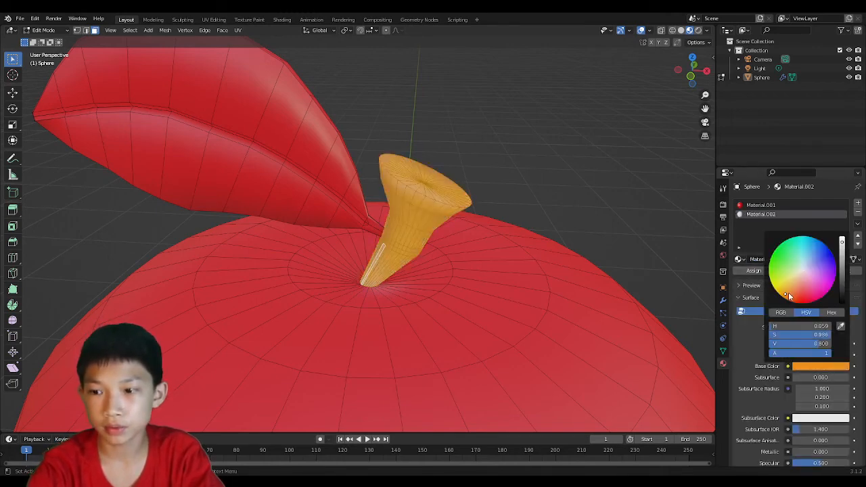
drag(843, 252, 842, 271)
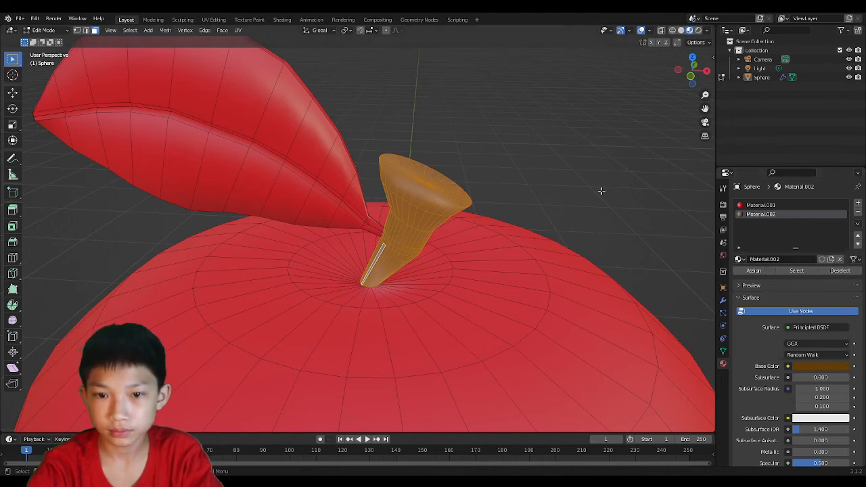
key(Tab)
key(Tab)
Select the first narrow edge faces on the lower side of the leaf's tip
middle_drag(366, 200, 155, 113)
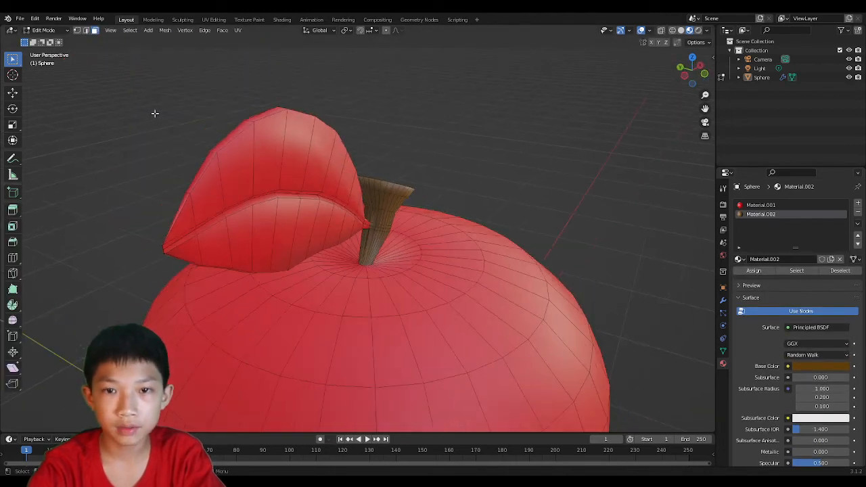
middle_drag(310, 170, 364, 211)
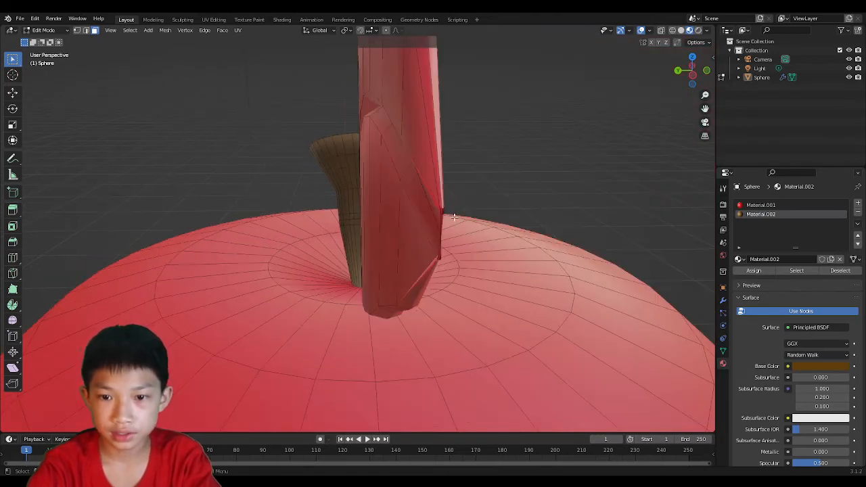
middle_drag(437, 215, 418, 242)
scroll(416, 245, up, 2)
scroll(415, 245, down, 4)
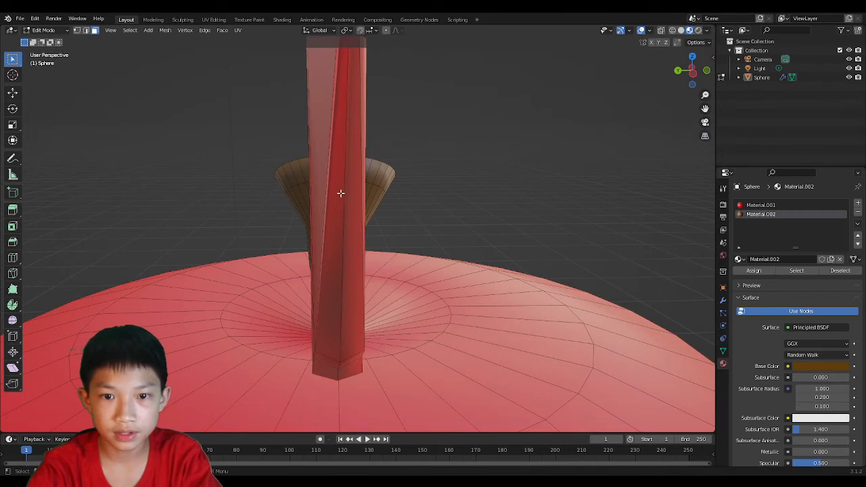
scroll(348, 200, down, 2)
scroll(352, 174, up, 1)
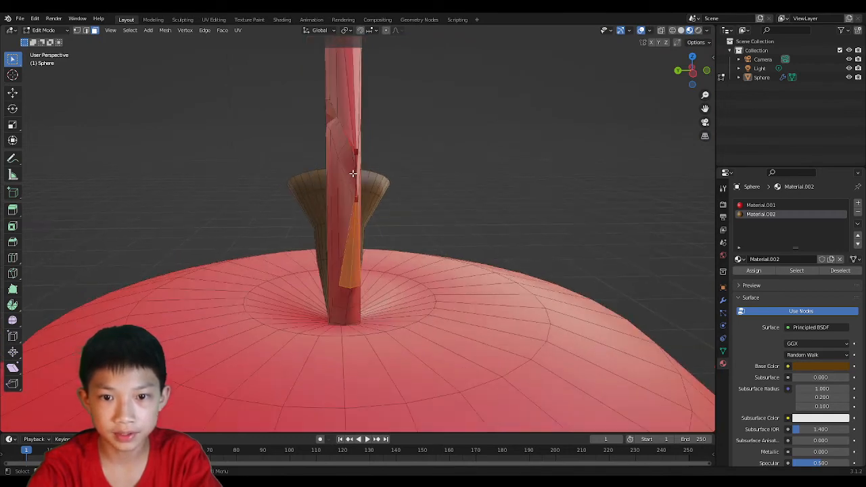
scroll(356, 163, up, 1)
middle_drag(353, 149, 338, 157)
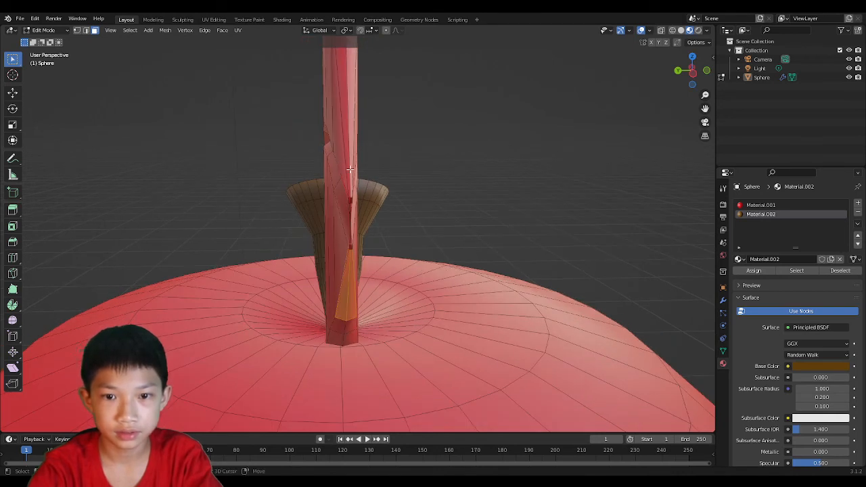
Extend the selection to the adjoining edge faces at the leaf's tip
scroll(346, 178, up, 1)
shift+click(317, 307)
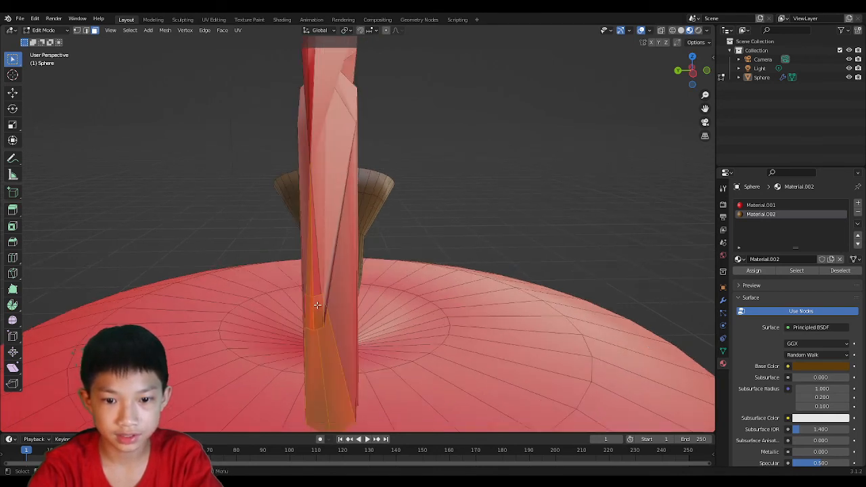
scroll(315, 160, down, 1)
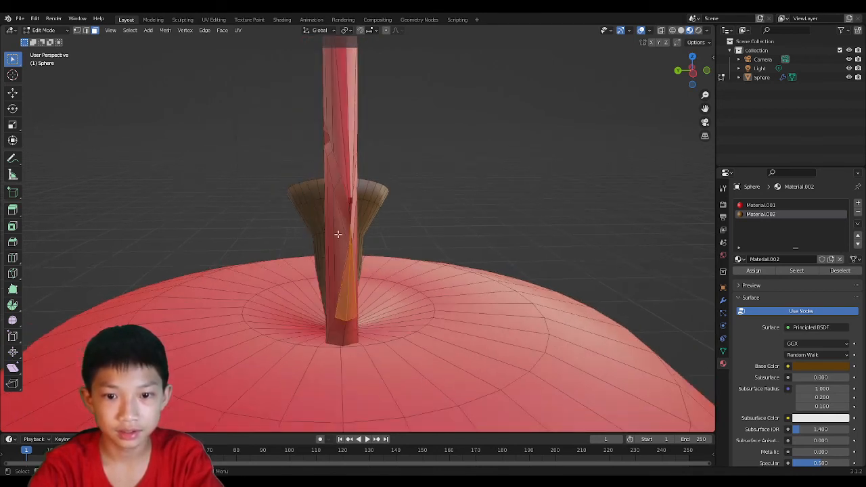
scroll(353, 227, up, 1)
mouse_move(327, 228)
middle_down()
mouse_move(305, 223)
mouse_move(341, 230)
mouse_move(327, 228)
middle_up()
scroll(305, 222, down, 3)
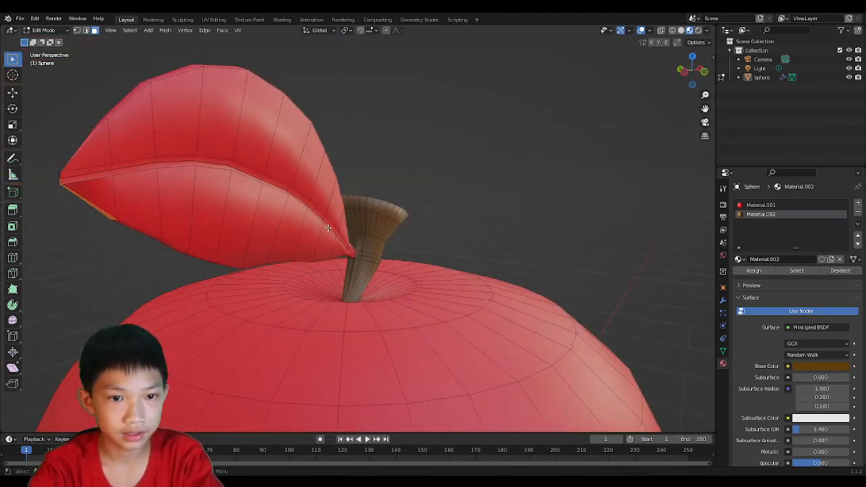
Add the remaining faces of the leaf's tip and grow the selection until it covers the whole leaf
middle_drag(58, 142, 217, 210)
shift+drag(662, 169, 704, 227)
middle_drag(703, 227, 603, 219)
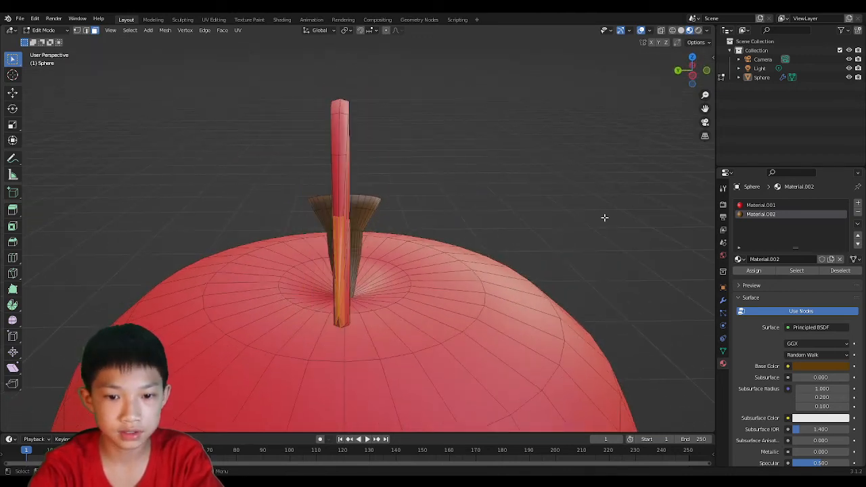
middle_drag(407, 281, 344, 257)
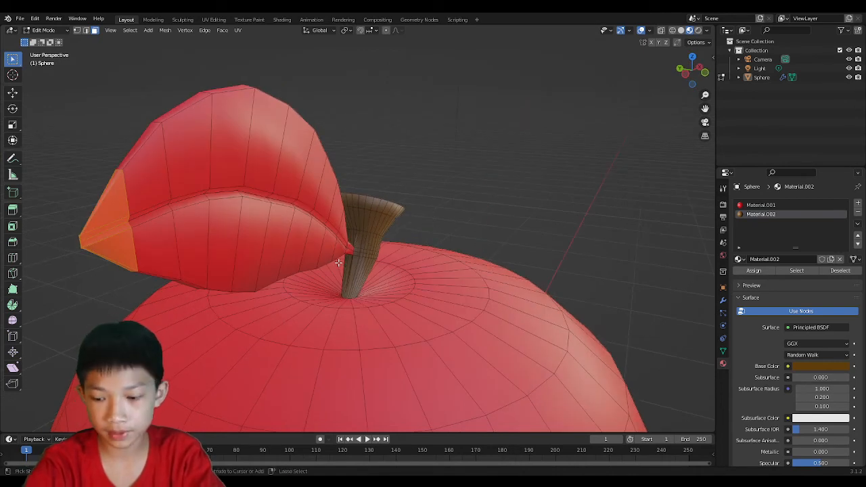
key(ctrl+KP_Add)
key(ctrl+KP_Add)
key(ctrl+KP_Add)
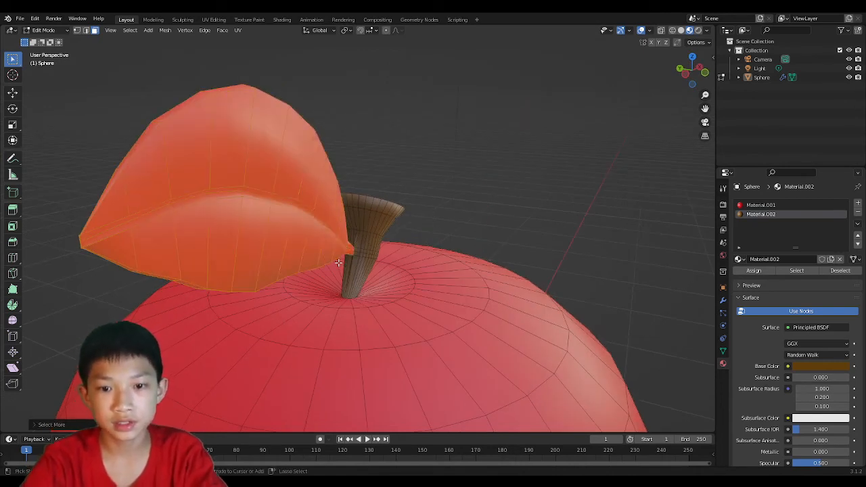
Add a third material slot with a new material and assign it to the selected leaf faces
middle_drag(338, 263, 274, 233)
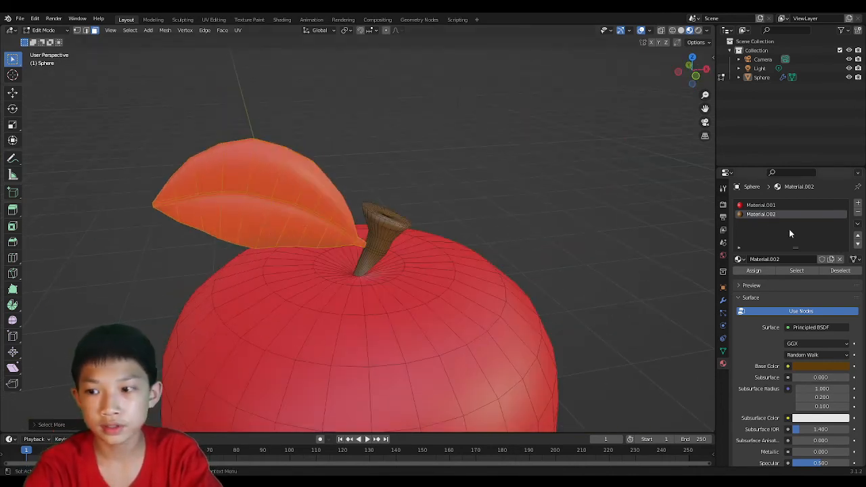
click(858, 203)
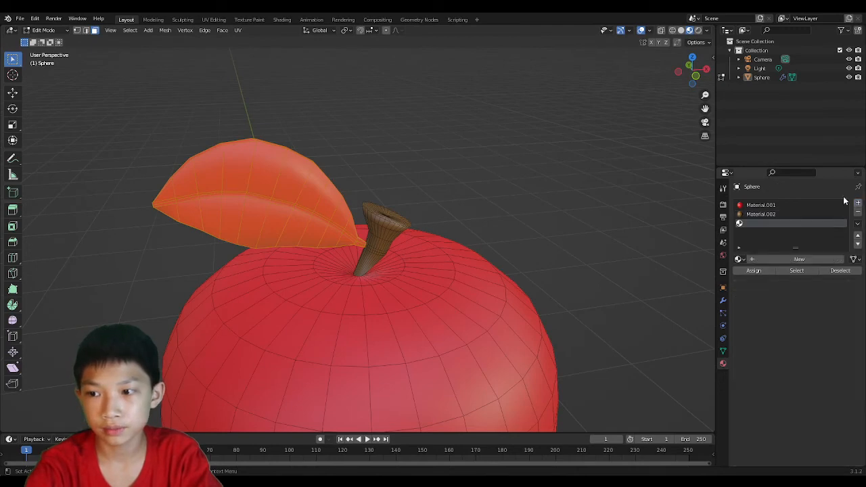
click(791, 260)
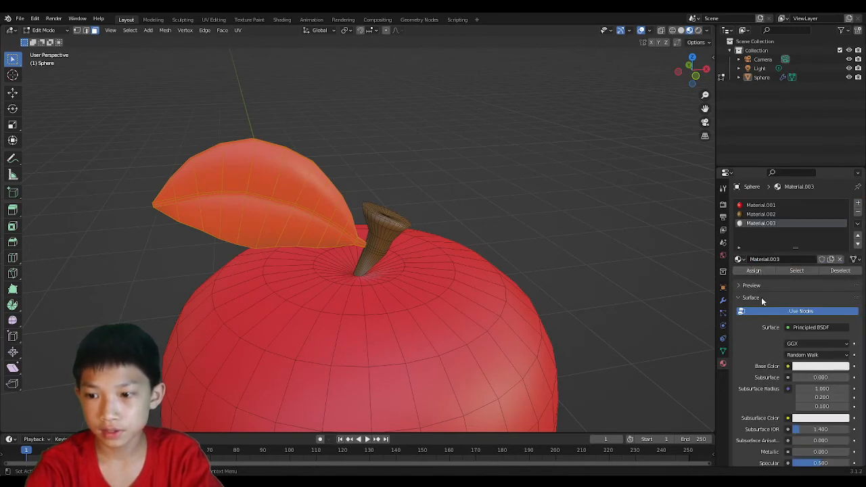
click(758, 271)
Set the base color of the leaf's material to a bright green and deselect the leaf faces
click(830, 367)
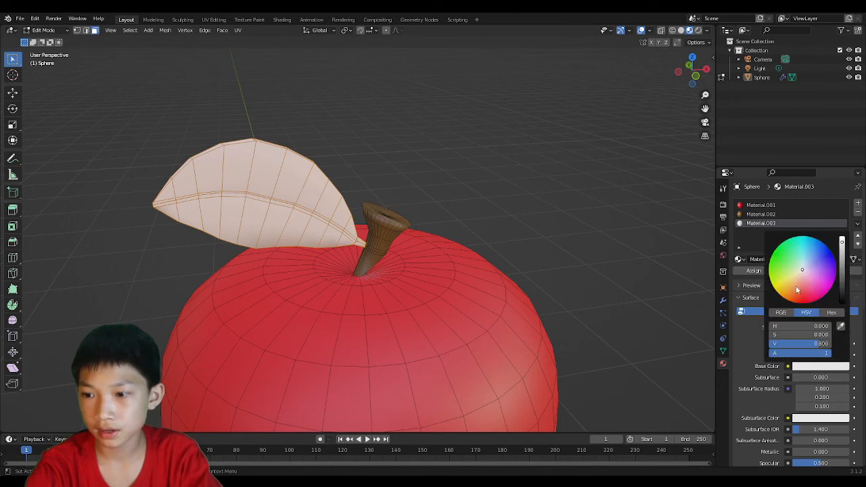
click(779, 269)
drag(779, 269, 773, 266)
click(843, 257)
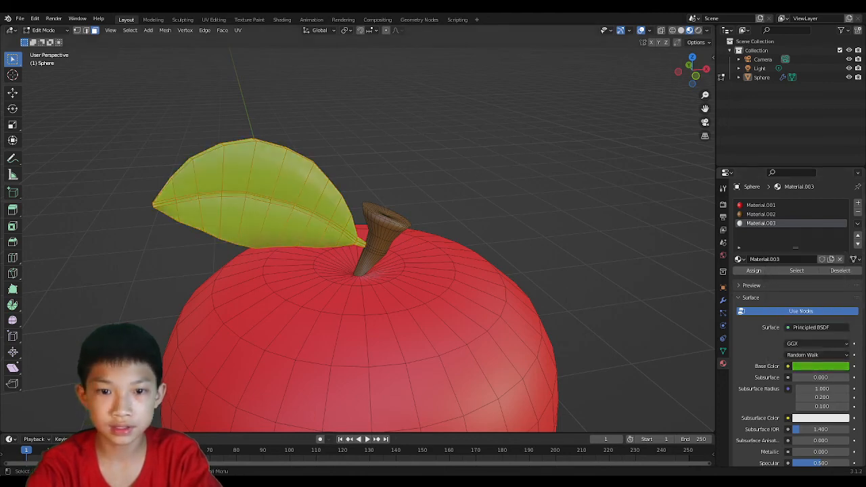
click(632, 221)
Return to Object Mode and rotate the whole apple slightly about the global Z axis
key(Tab)
scroll(533, 271, down, 6)
middle_drag(534, 273, 474, 242)
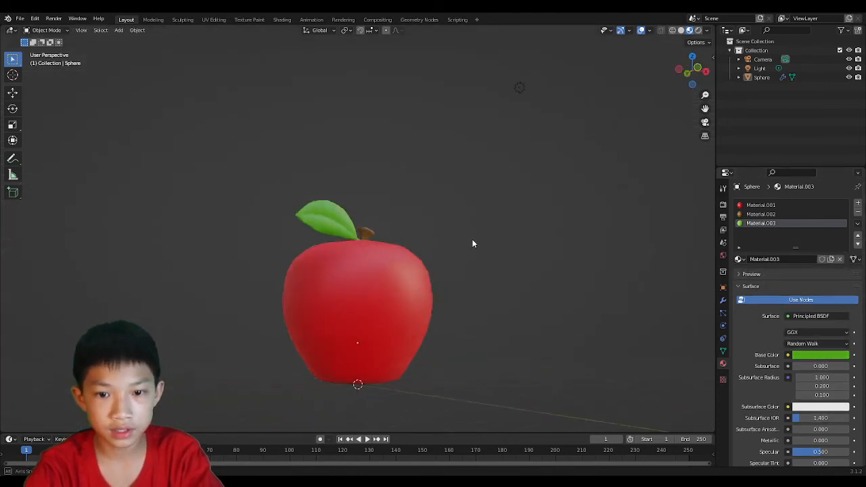
scroll(501, 243, down, 3)
middle_drag(545, 244, 397, 298)
middle_drag(383, 268, 604, 205)
click(354, 296)
key(r)
key(z)
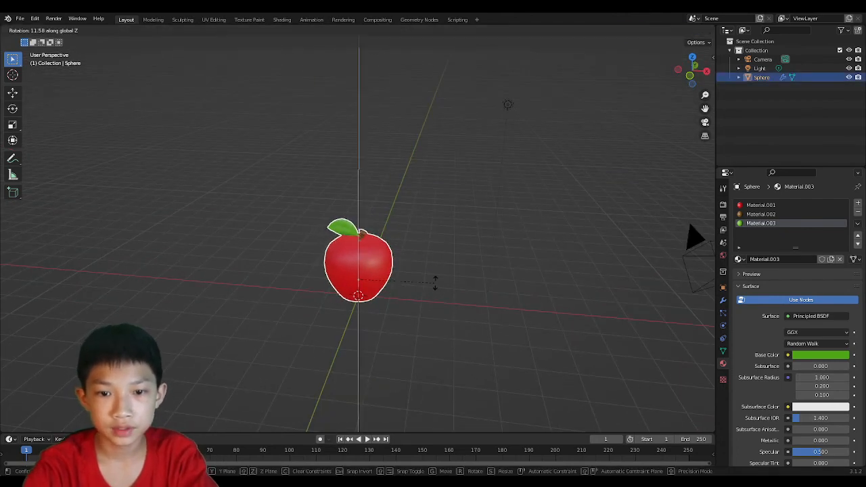
click(437, 274)
Duplicate the apple, place the copy behind the original, and turn it about the global Z axis
key(shift+d)
click(510, 251)
key(r)
key(z)
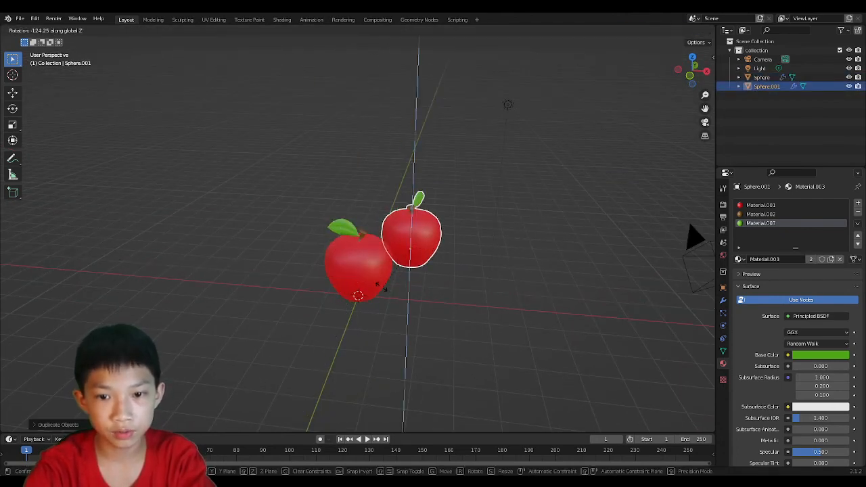
click(424, 289)
Duplicate the second apple within the horizontal plane to the original's other side and rotate this copy about the global Z axis
key(shift+d)
key(shift+z)
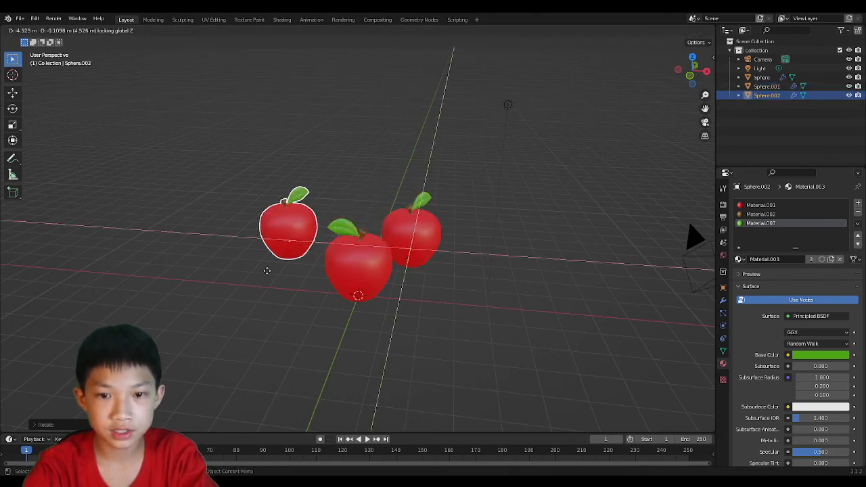
click(280, 272)
key(r)
key(z)
click(410, 293)
click(471, 305)
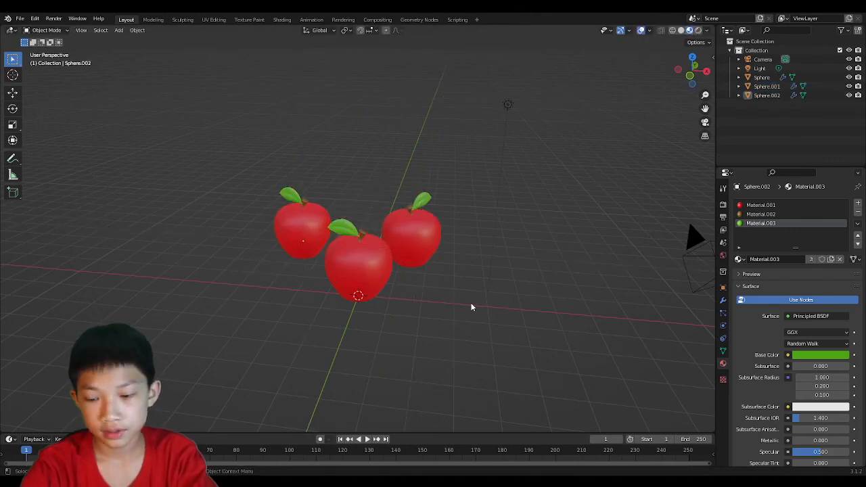
Look through the camera and move it so that all three apples fit inside its frame
key(KP_0)
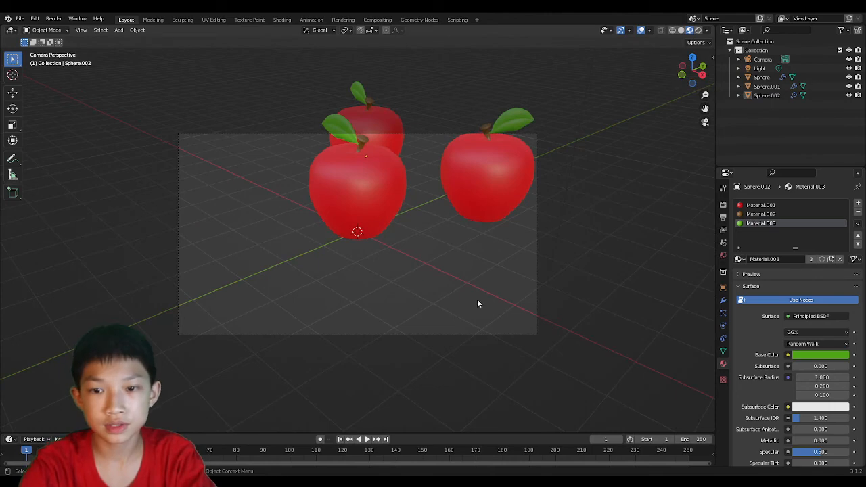
click(539, 244)
key(g)
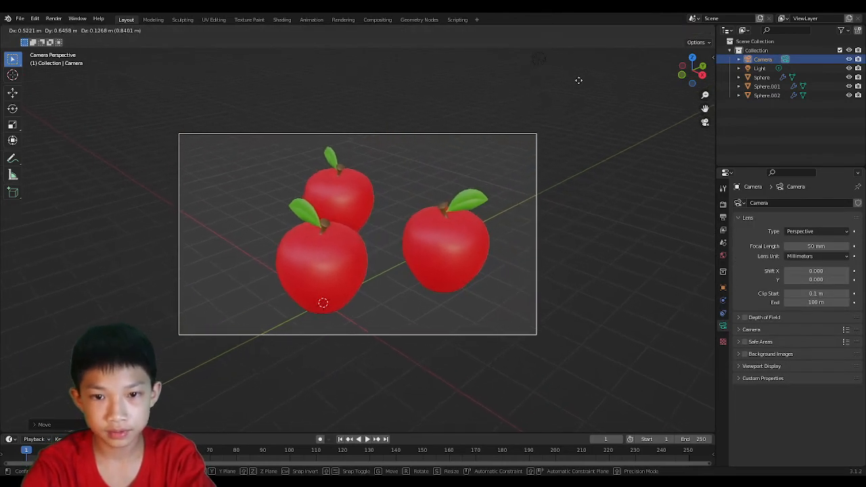
click(590, 72)
click(370, 231)
Add a plane under the apples and scale it up about 9.3 times as a floor
key(shift+a)
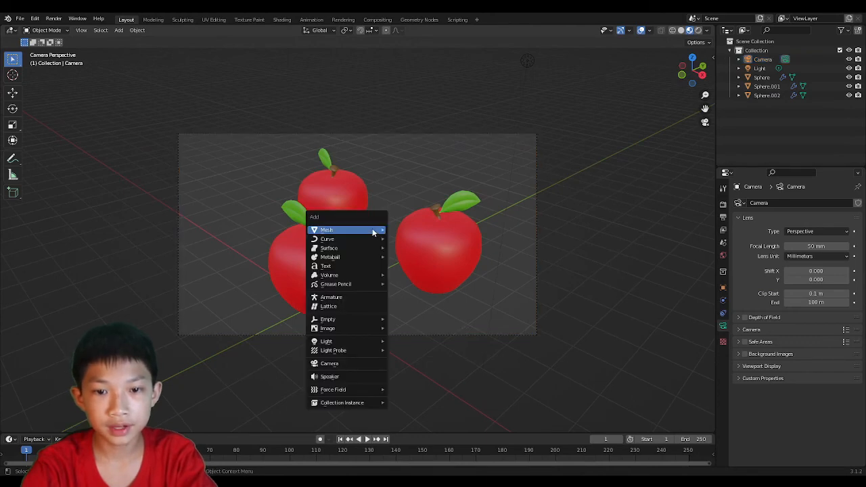
mouse_move(370, 230)
click(401, 231)
key(s)
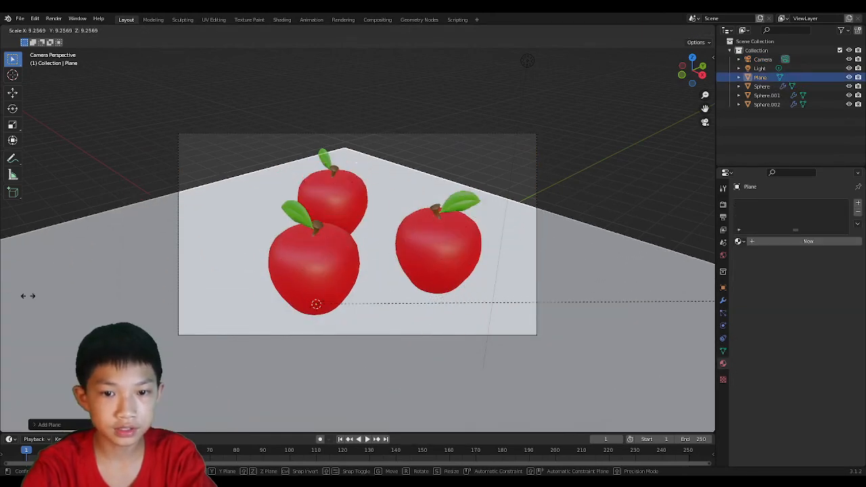
click(28, 300)
click(444, 160)
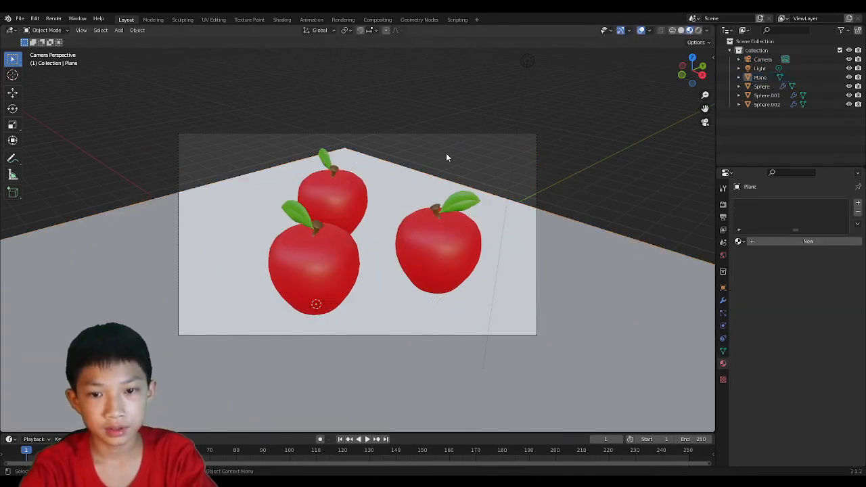
Switch the viewport to Rendered shading to preview the apples with lighting and shadows
scroll(378, 193, down, 3)
scroll(394, 197, up, 4)
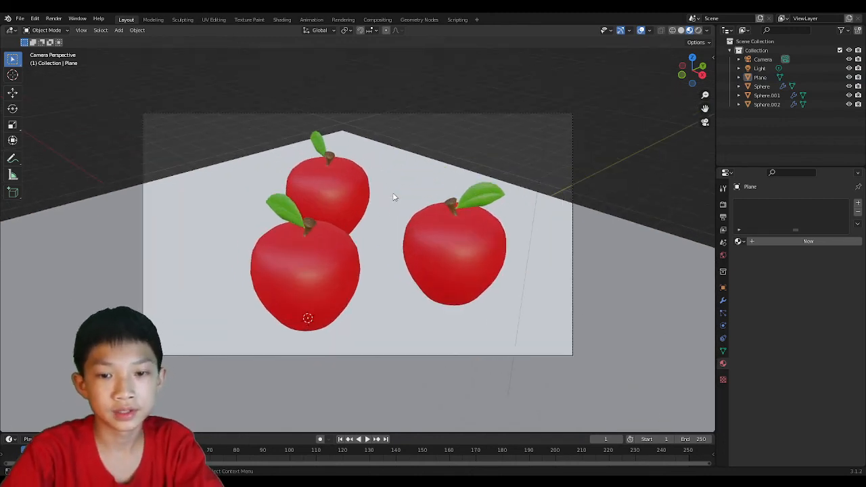
click(699, 31)
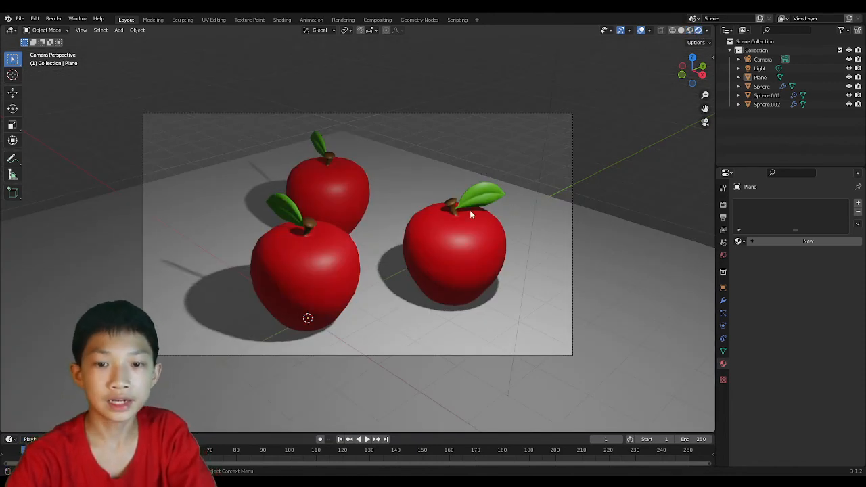
Examine the lit scene from outside the camera, including the light's placement, and return to the camera view
scroll(551, 135, down, 2)
middle_drag(551, 136, 577, 136)
scroll(576, 135, down, 3)
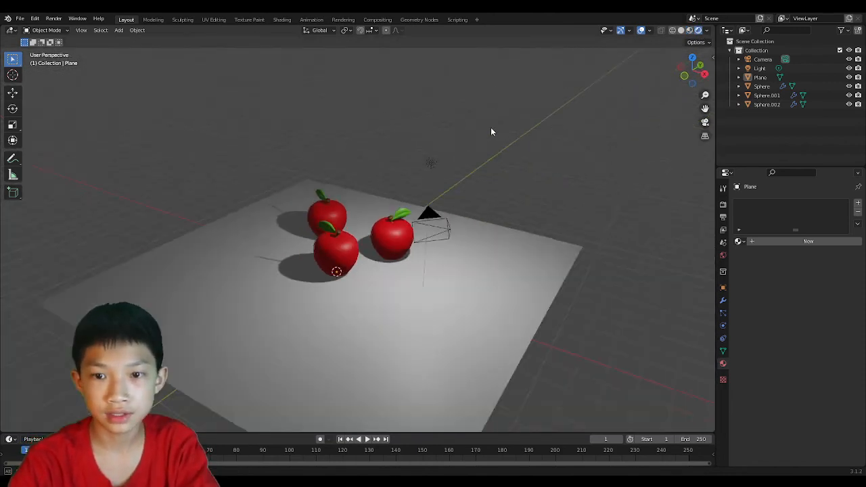
middle_drag(491, 129, 455, 131)
key(shift+a)
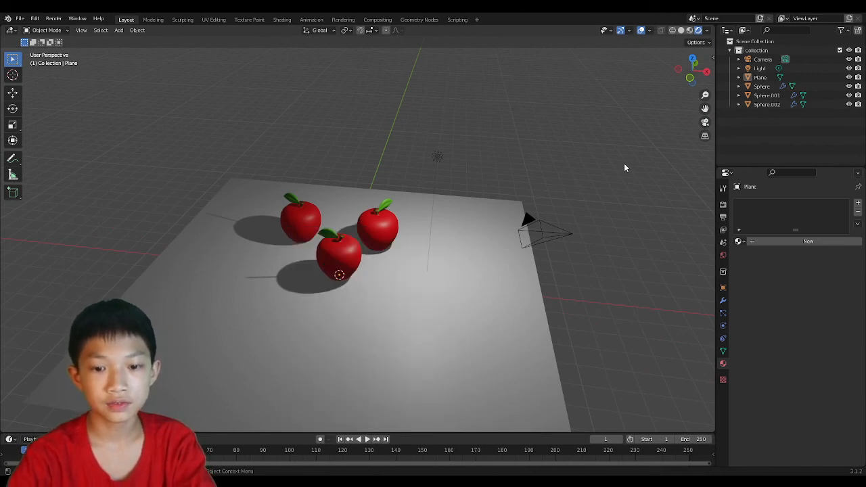
key(KP_0)
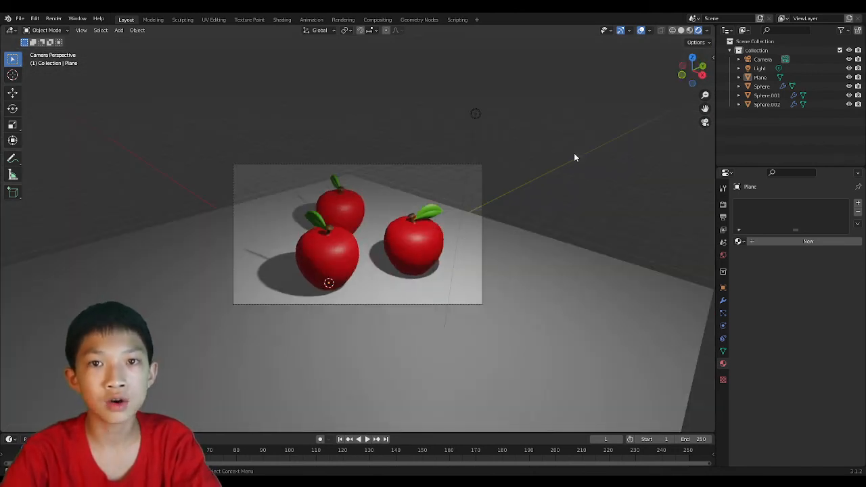